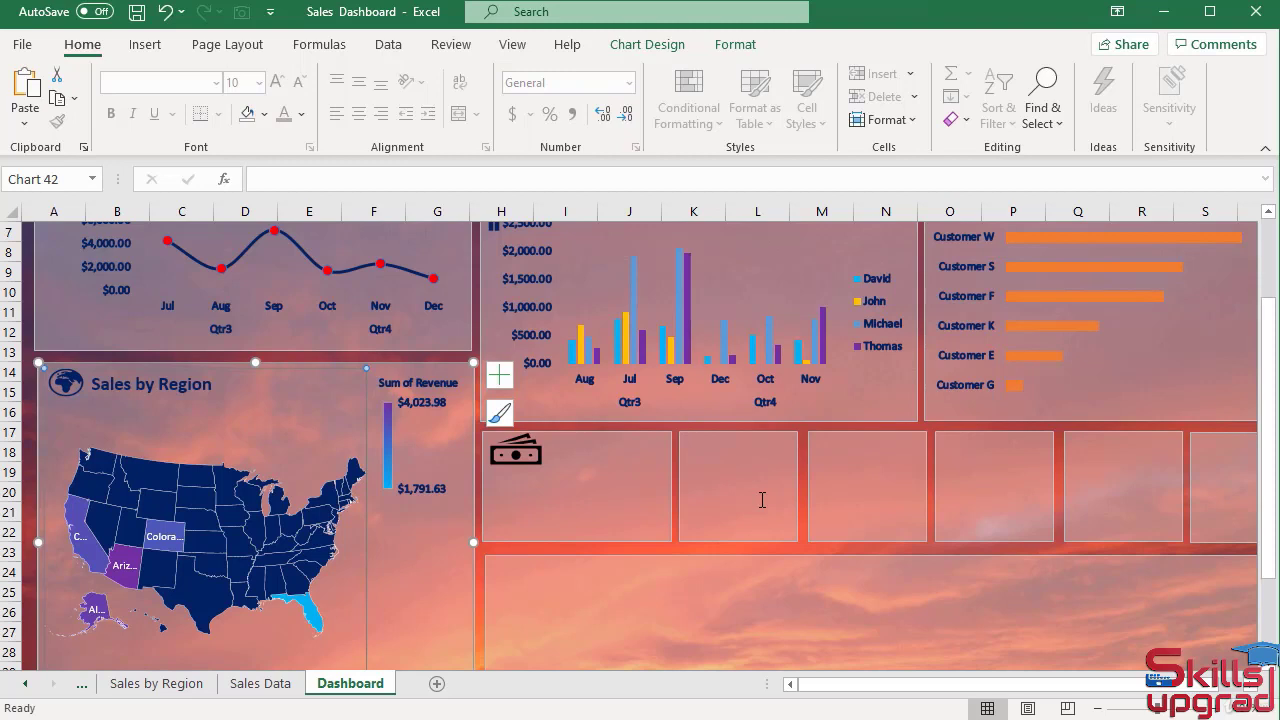
- Narrow the text box with the money icon slightly, and shift the five empty boxes beside it to close the widened gap
{"action": "left_click", "coordinate": [630, 500]}
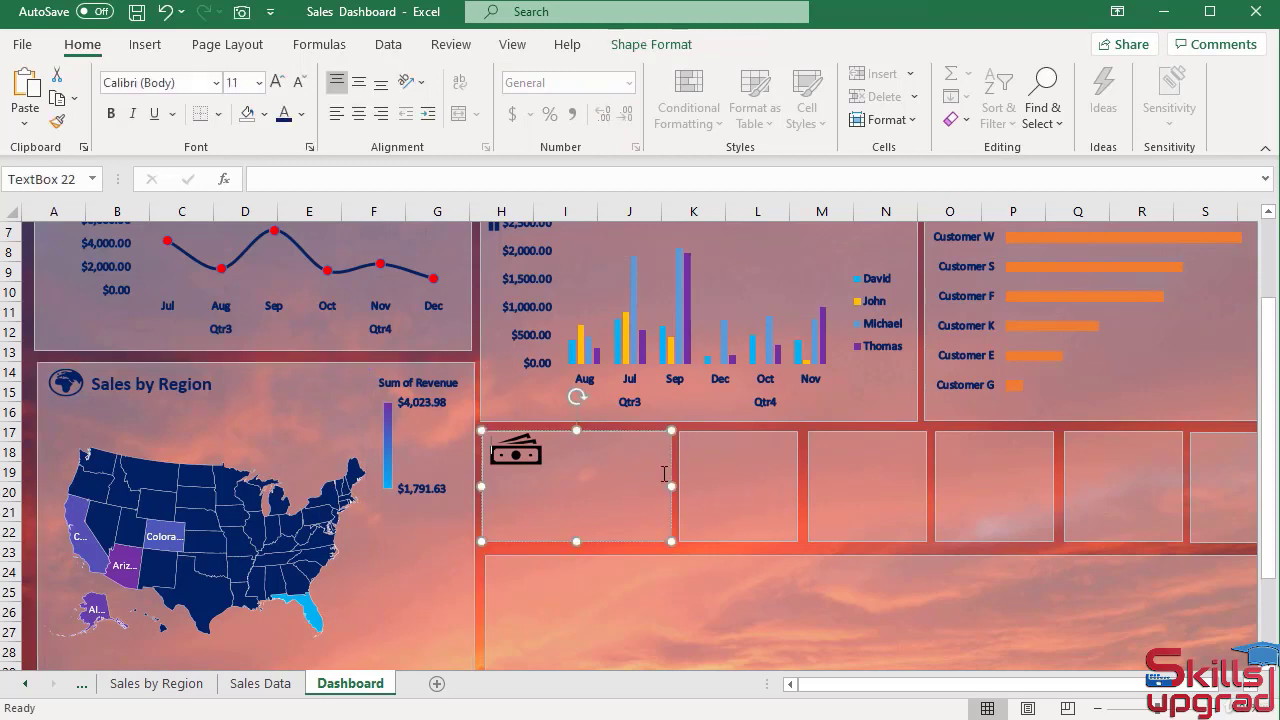
{"action": "left_click_drag", "start_coordinate": [669, 487], "coordinate": [661, 487]}
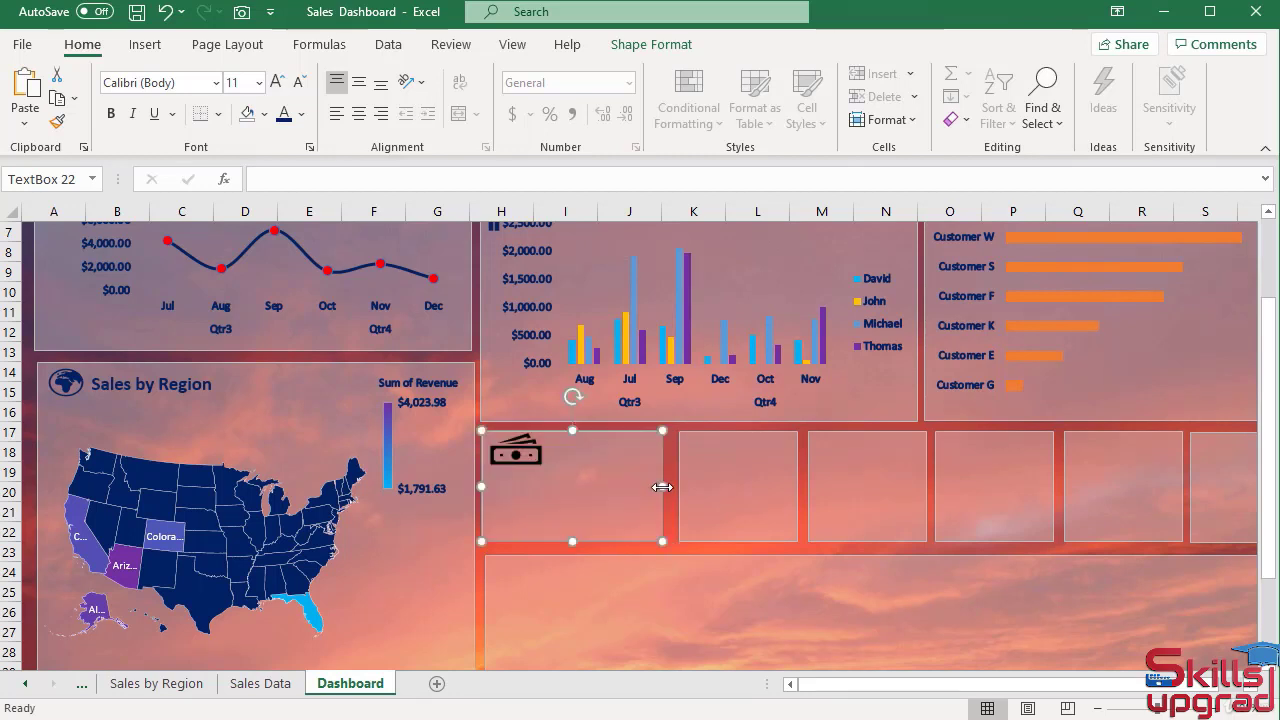
{"action": "left_click", "coordinate": [744, 438]}
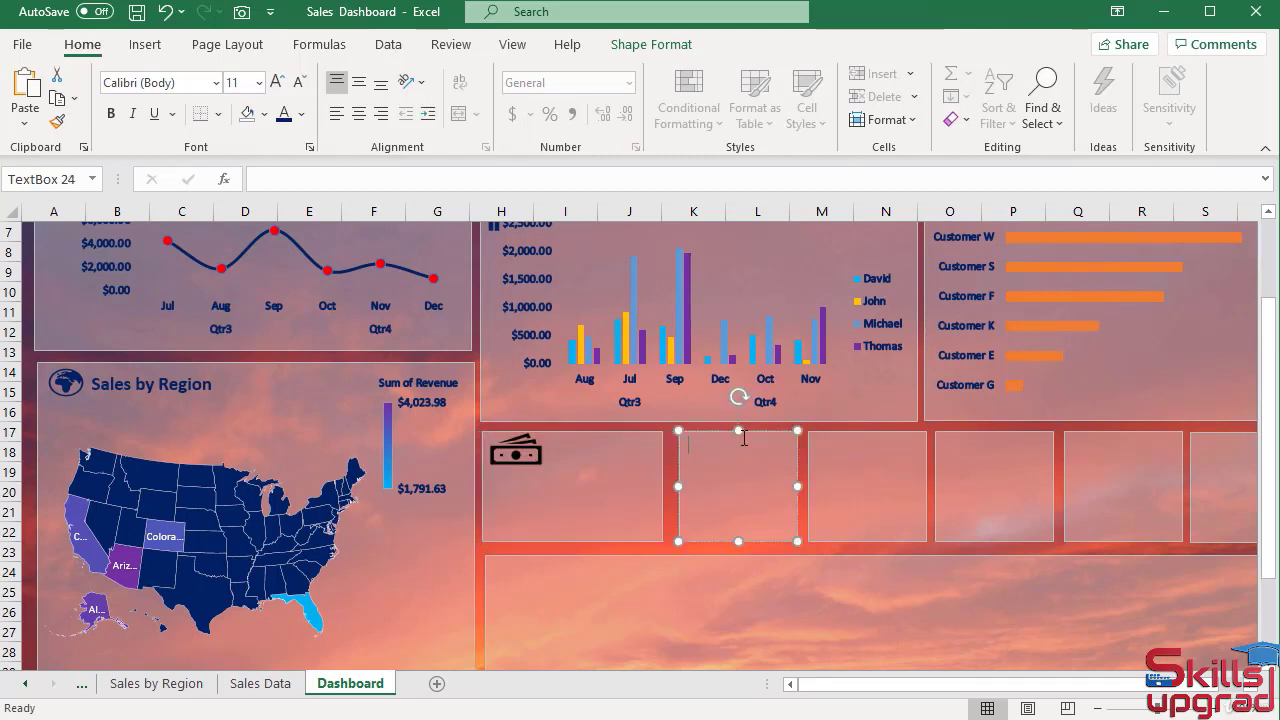
{"action": "scroll", "coordinate": [788, 593], "scroll_direction": "right", "scroll_amount": 3}
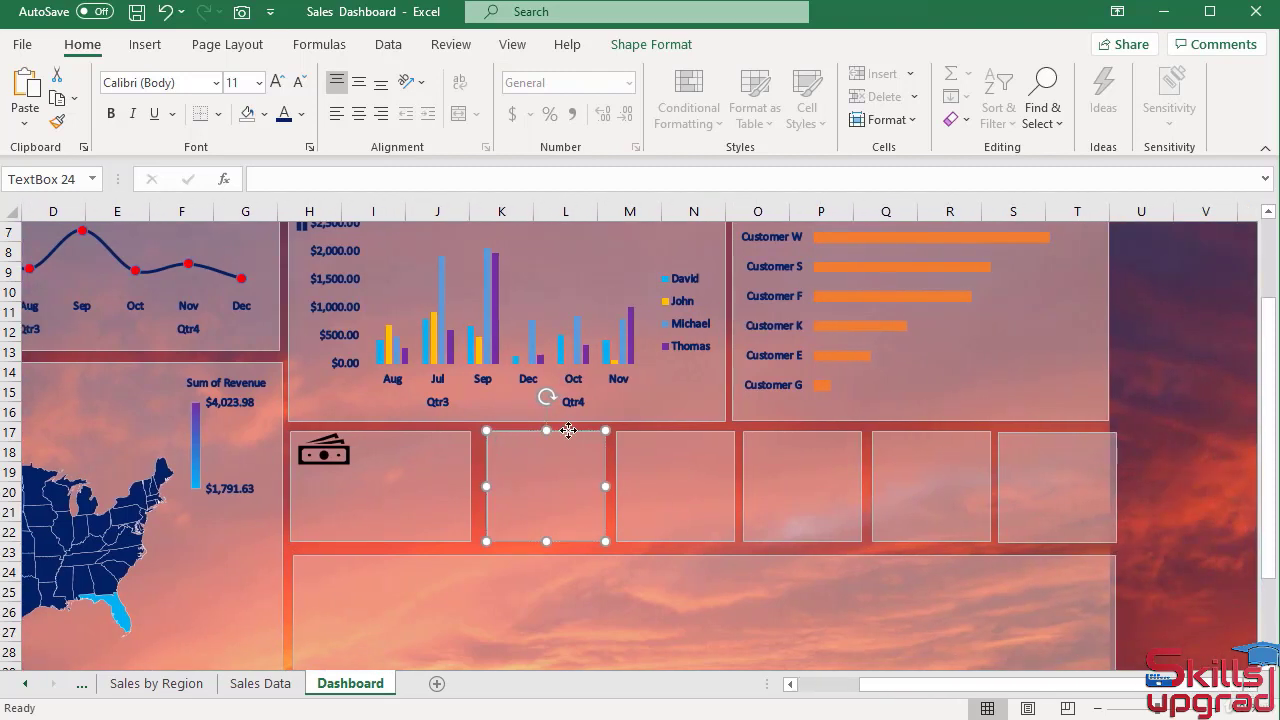
{"action": "left_click", "coordinate": [666, 434], "text": "shift"}
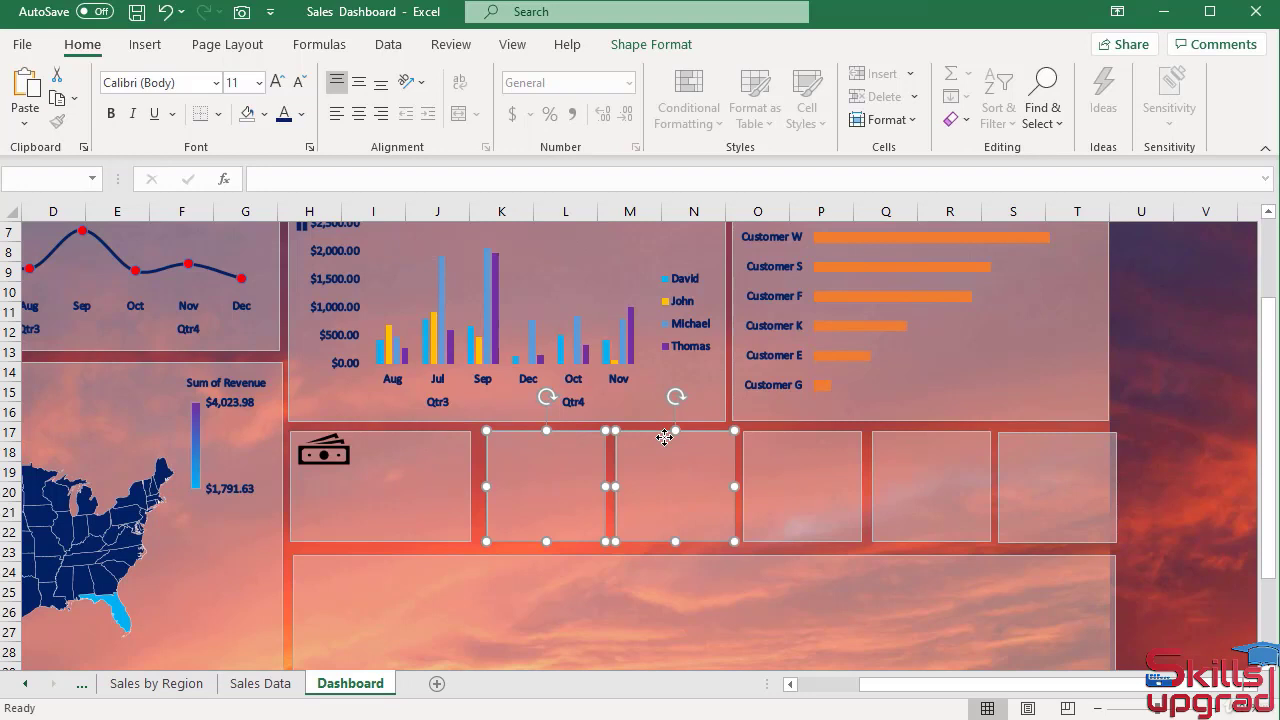
{"action": "left_click", "coordinate": [823, 435], "text": "shift"}
{"action": "left_click", "coordinate": [946, 438], "text": "shift"}
{"action": "left_click", "coordinate": [1064, 436], "text": "shift"}
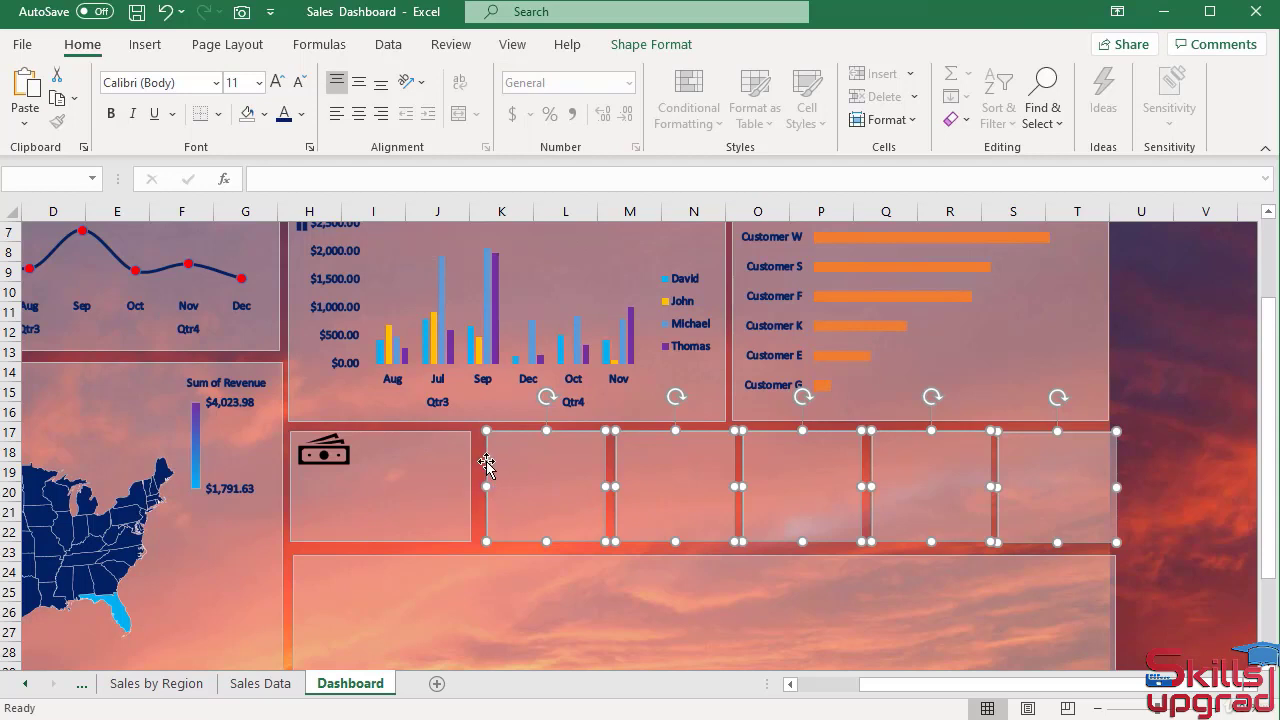
{"action": "key", "text": "Escape"}
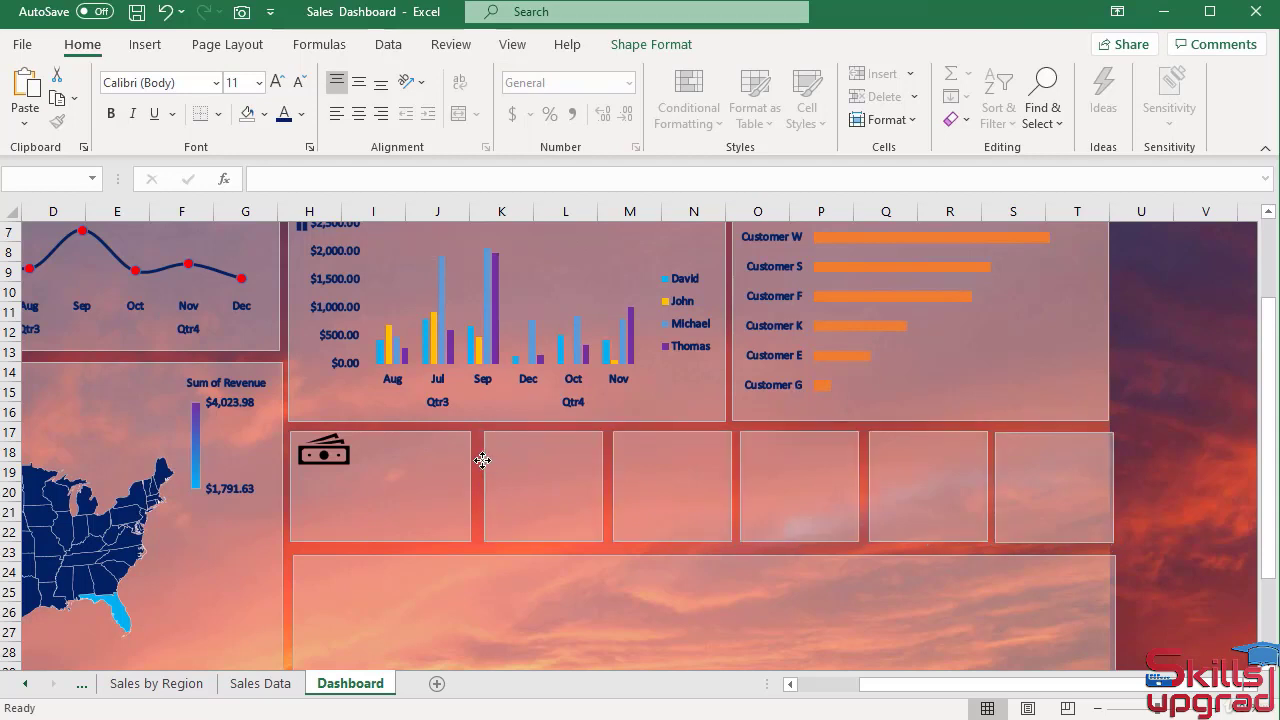
{"action": "left_click_drag", "start_coordinate": [481, 460], "coordinate": [474, 460]}
{"action": "left_click", "coordinate": [374, 458]}
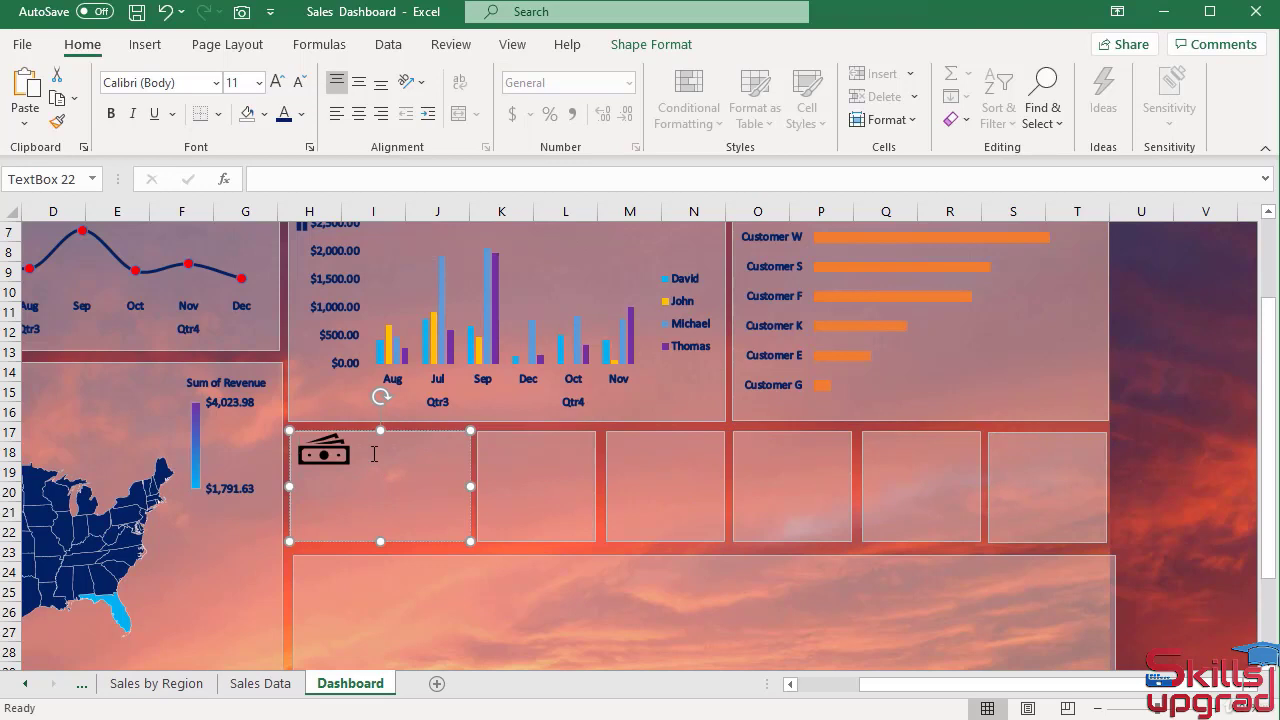
- Duplicate the first empty box, place the copy beside the money icon, and shrink it to about 0.95 inches wide
{"action": "left_click", "coordinate": [544, 432]}
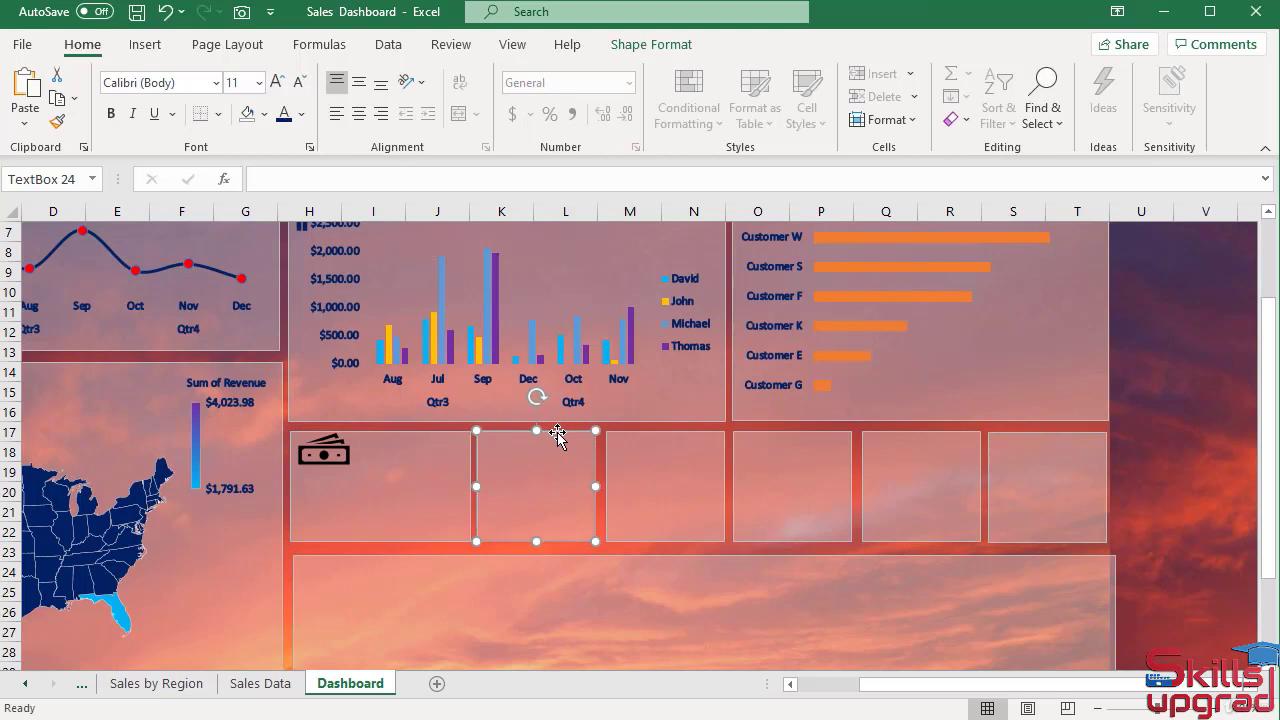
{"action": "key", "text": "ctrl+d"}
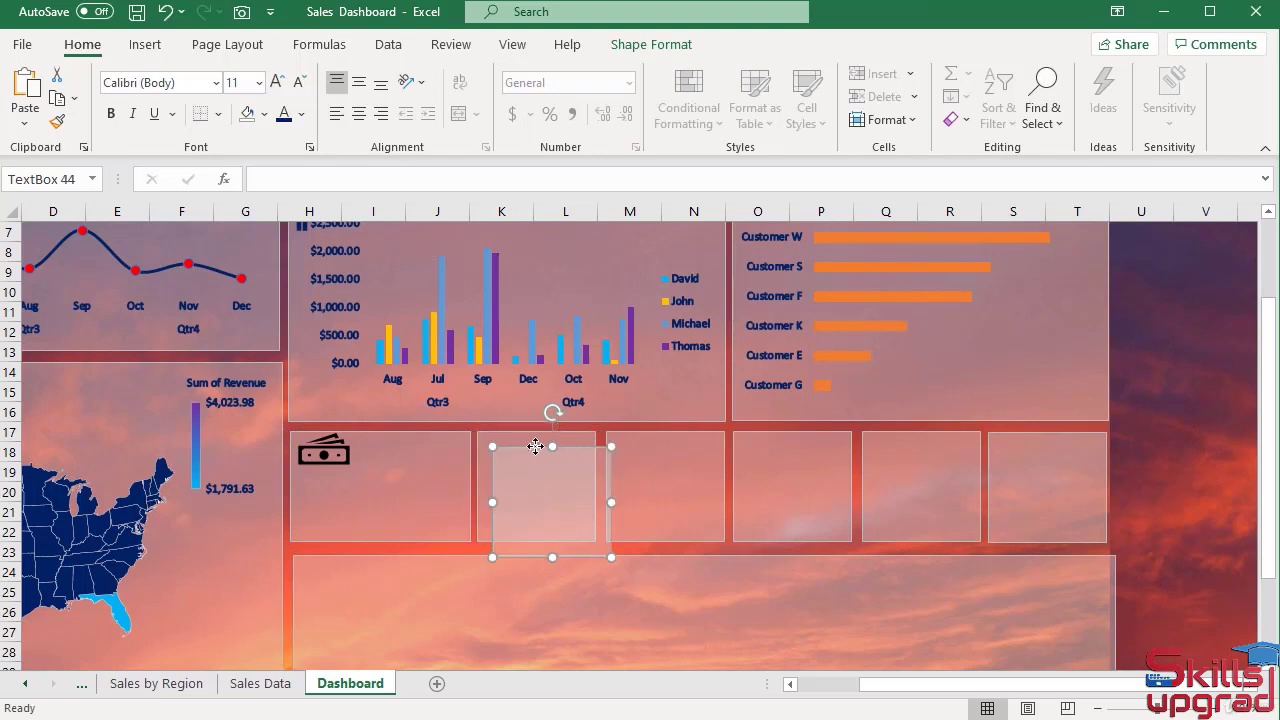
{"action": "left_click_drag", "start_coordinate": [560, 440], "coordinate": [429, 432]}
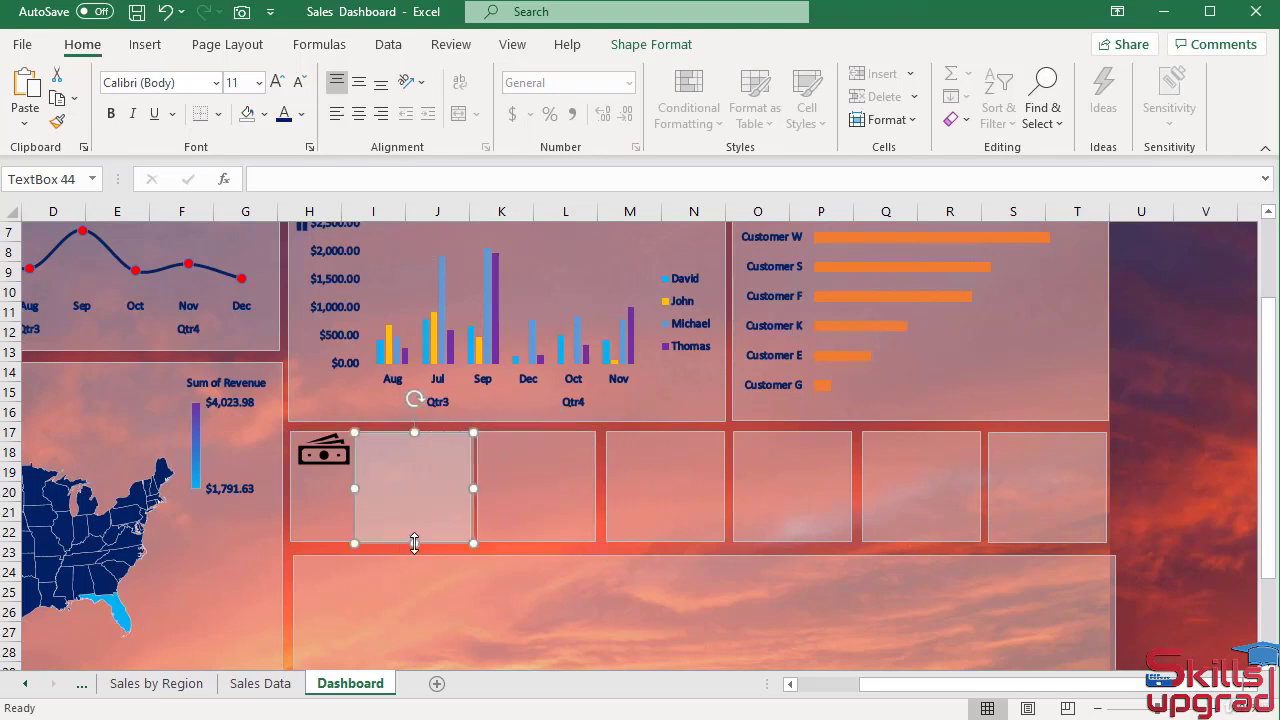
{"action": "left_click_drag", "start_coordinate": [415, 543], "coordinate": [415, 493]}
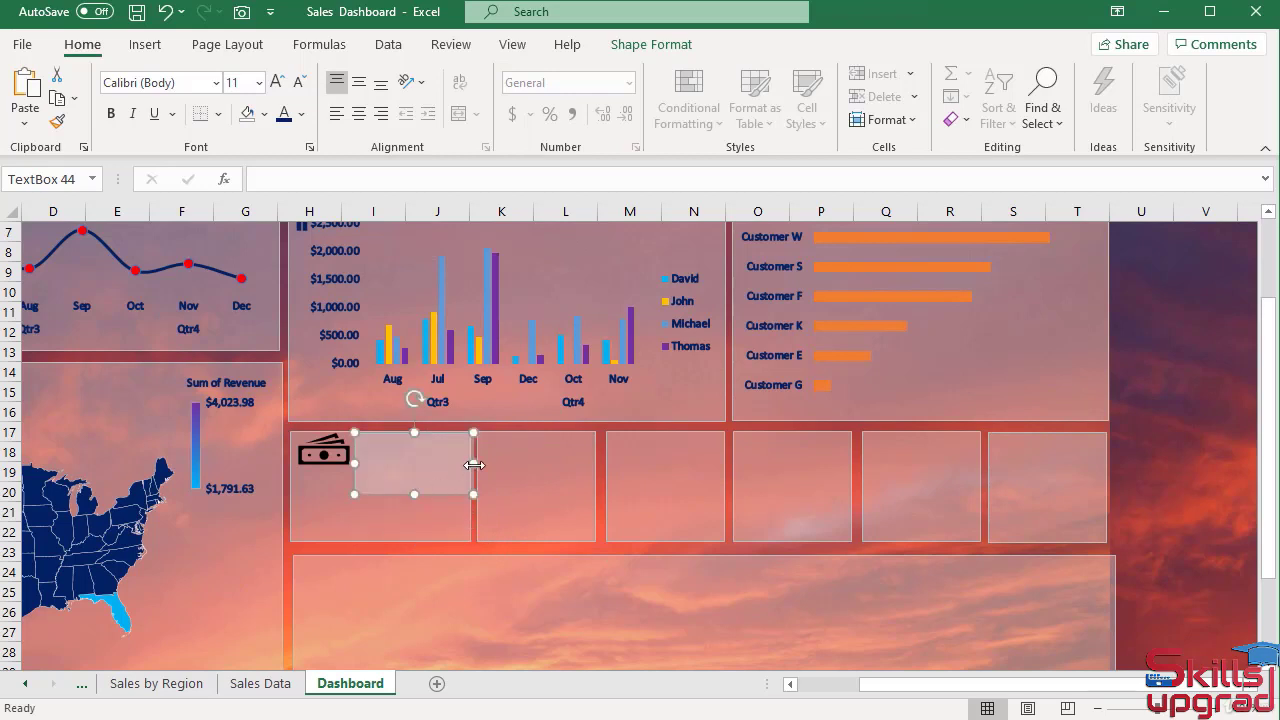
{"action": "left_click_drag", "start_coordinate": [474, 463], "coordinate": [446, 463]}
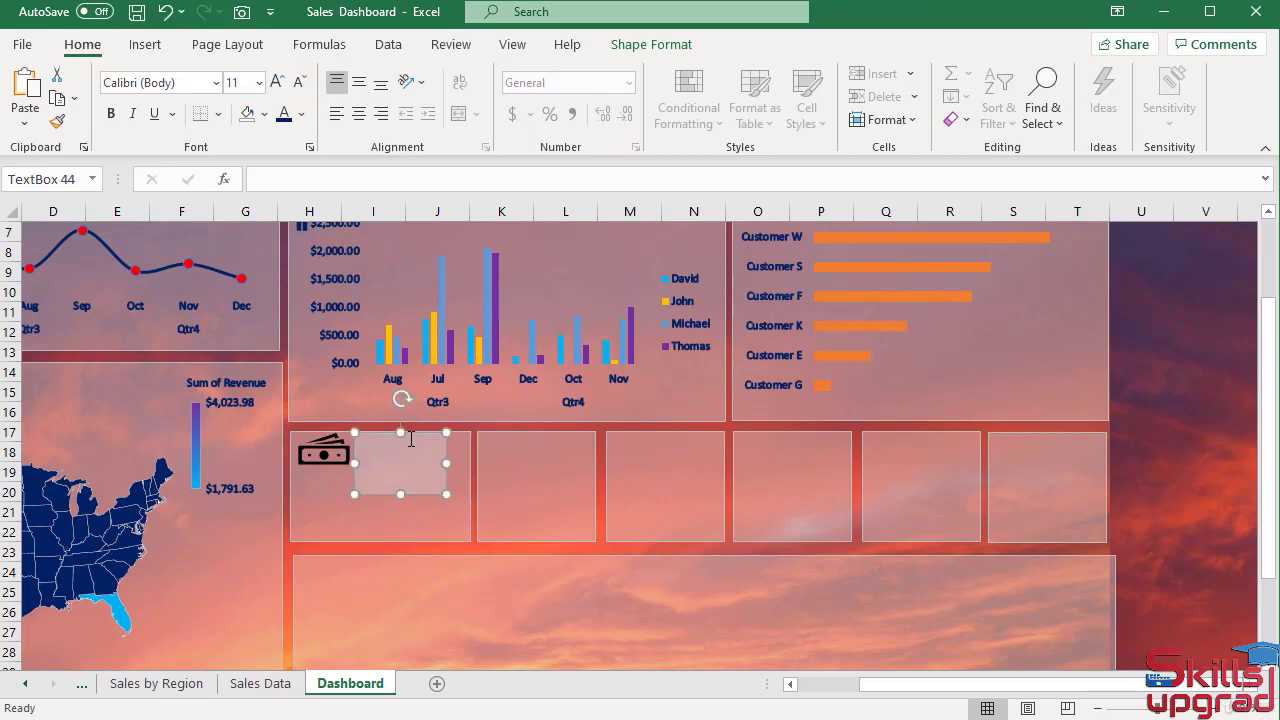
{"action": "mouse_move", "coordinate": [408, 435]}
{"action": "left_mouse_down"}
{"action": "mouse_move", "coordinate": [400, 443]}
{"action": "mouse_move", "coordinate": [427, 434]}
{"action": "left_mouse_up"}
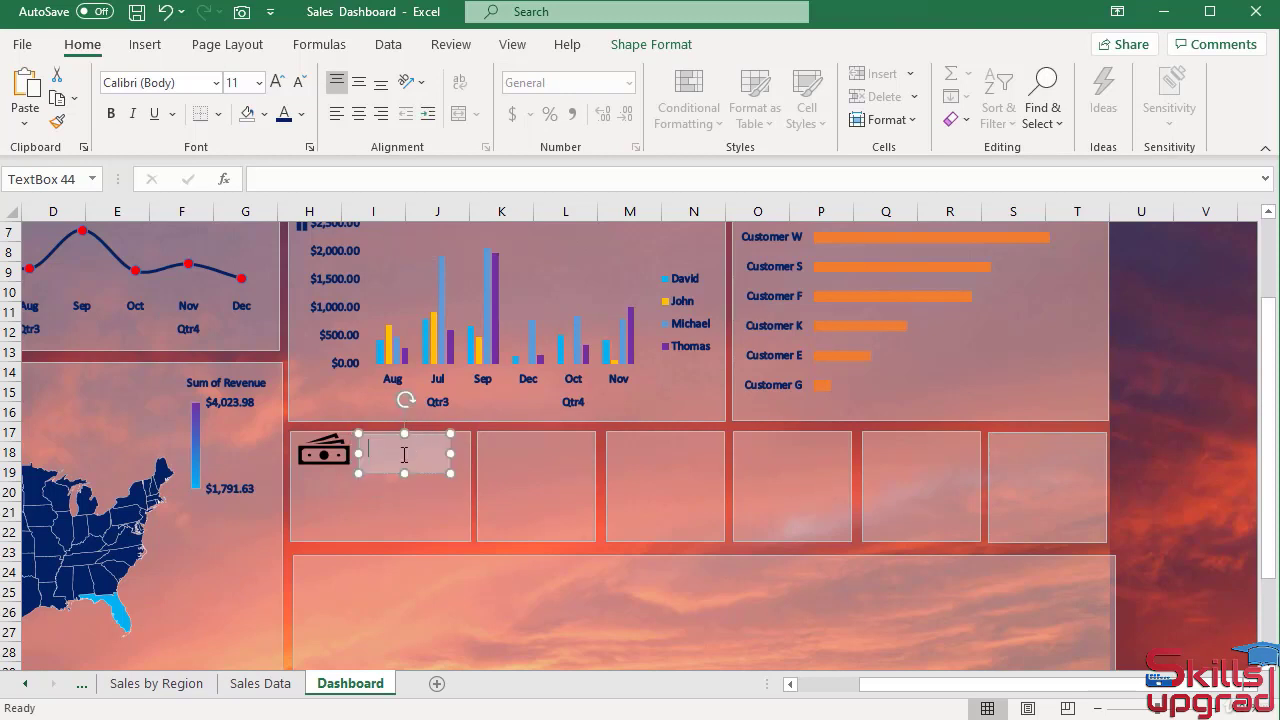
- Enter the title "Total Sales" in the small box beside the money icon and reduce the box's height to about 0.34 inches
{"action": "type", "text": "Total Saes"}
{"action": "left_click", "coordinate": [403, 466]}
{"action": "left_click", "coordinate": [419, 448]}
{"action": "type", "text": "l"}
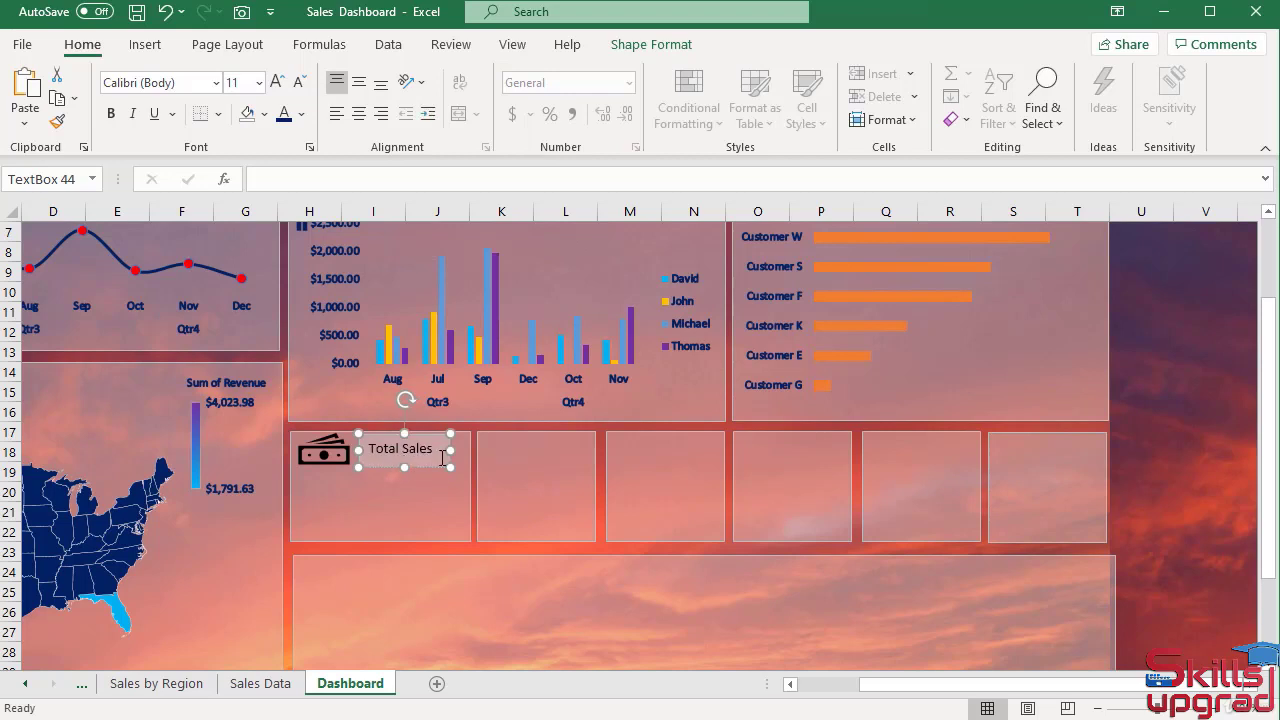
- Format the "Total Sales" text as bold, dark blue, with font size 12
{"action": "triple_click", "coordinate": [443, 458]}
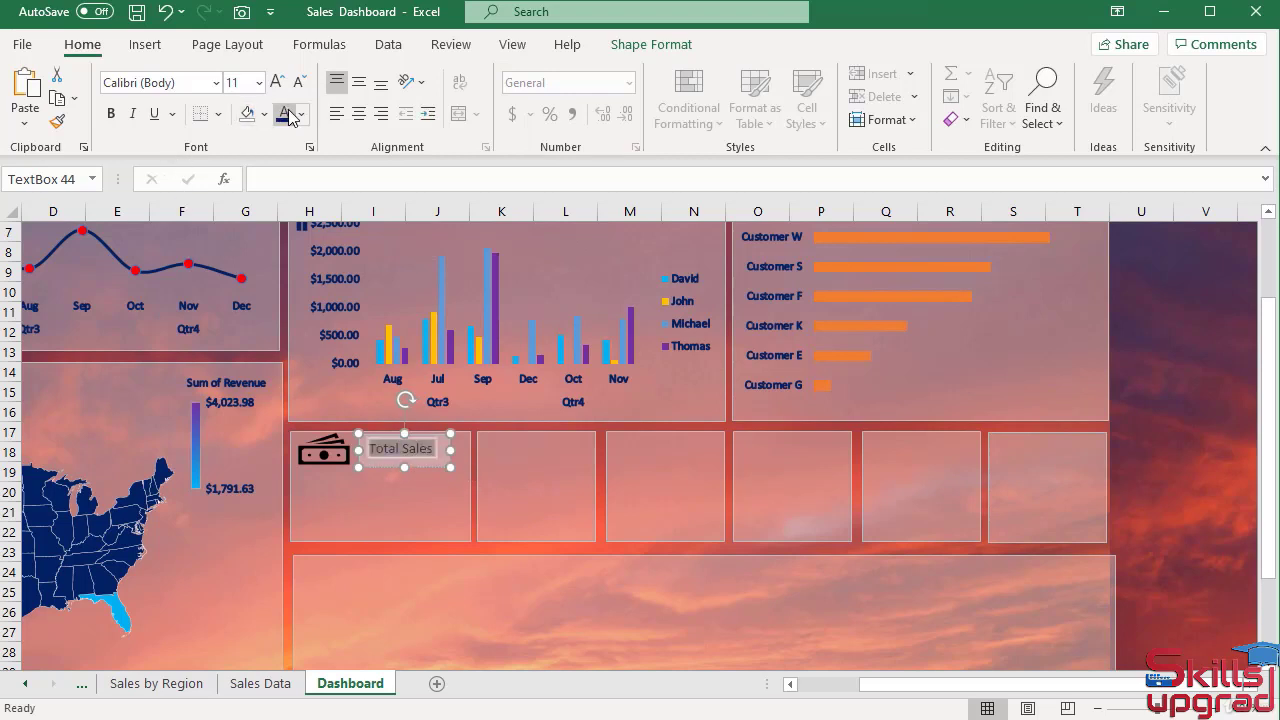
{"action": "left_click", "coordinate": [110, 115]}
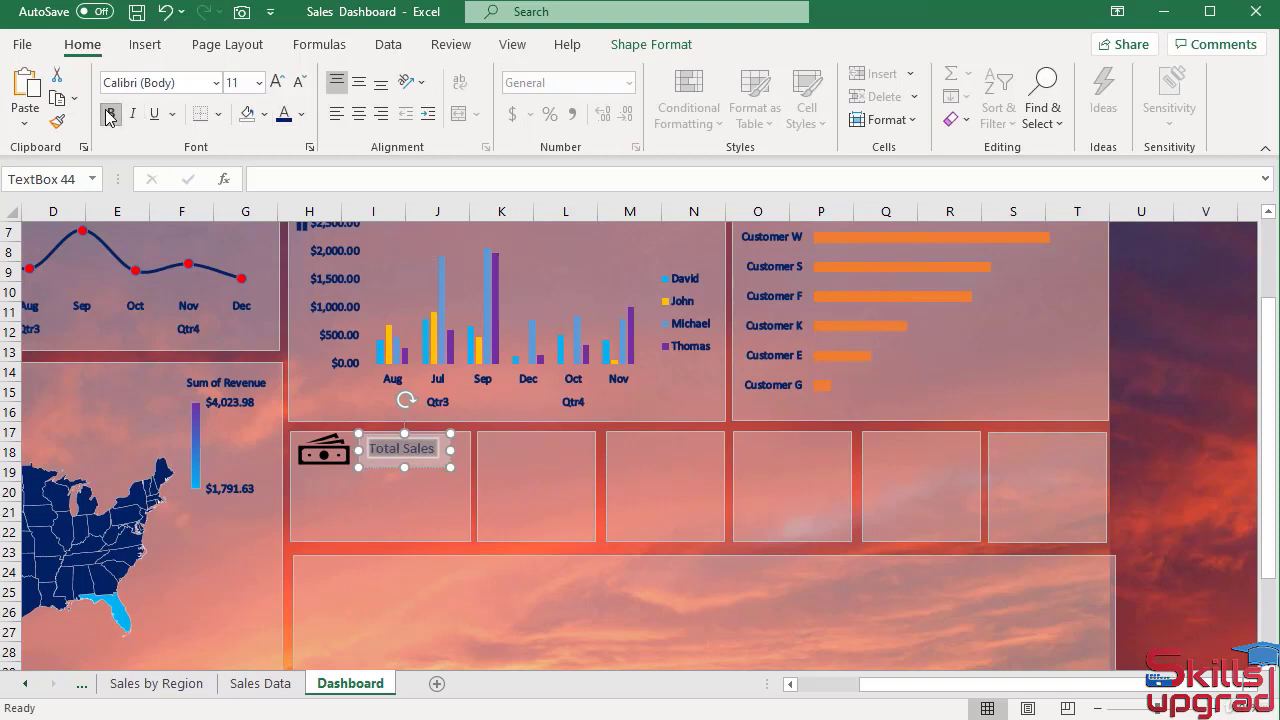
{"action": "left_click", "coordinate": [258, 88]}
{"action": "left_click", "coordinate": [248, 222]}
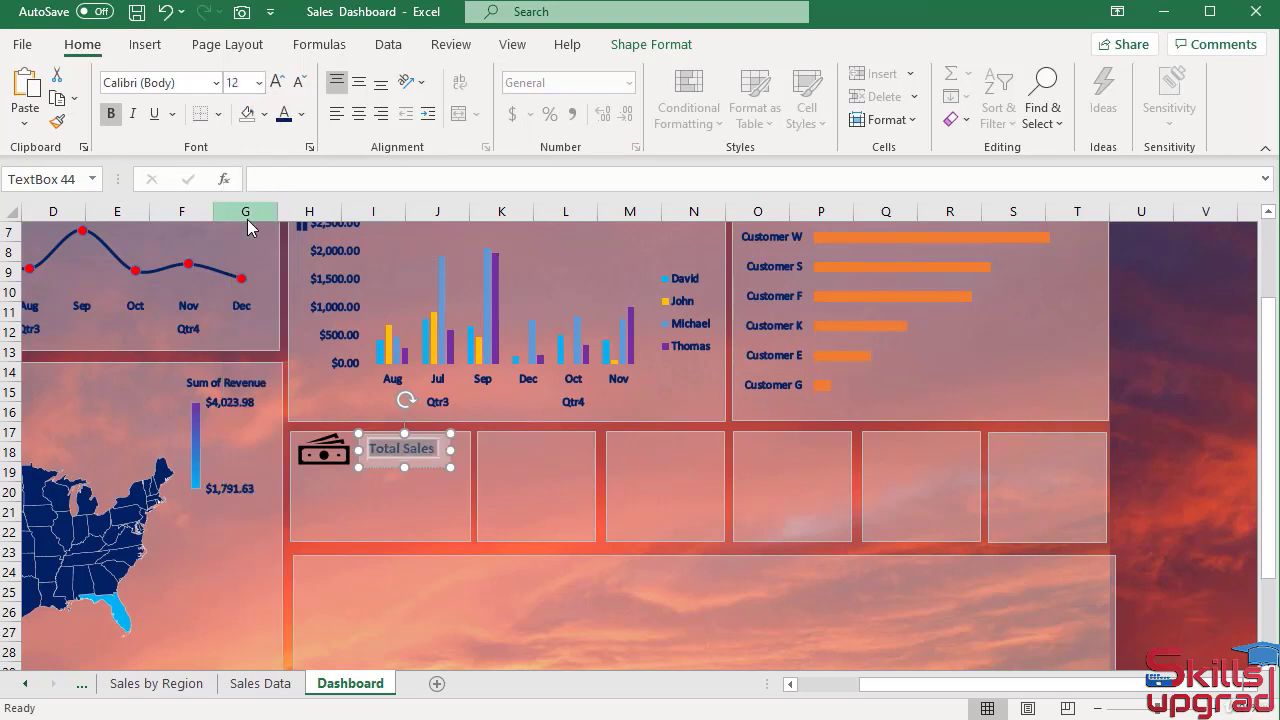
- Fill the money icon beside the "Total Sales" title with the standard dark blue
{"action": "left_click", "coordinate": [329, 455]}
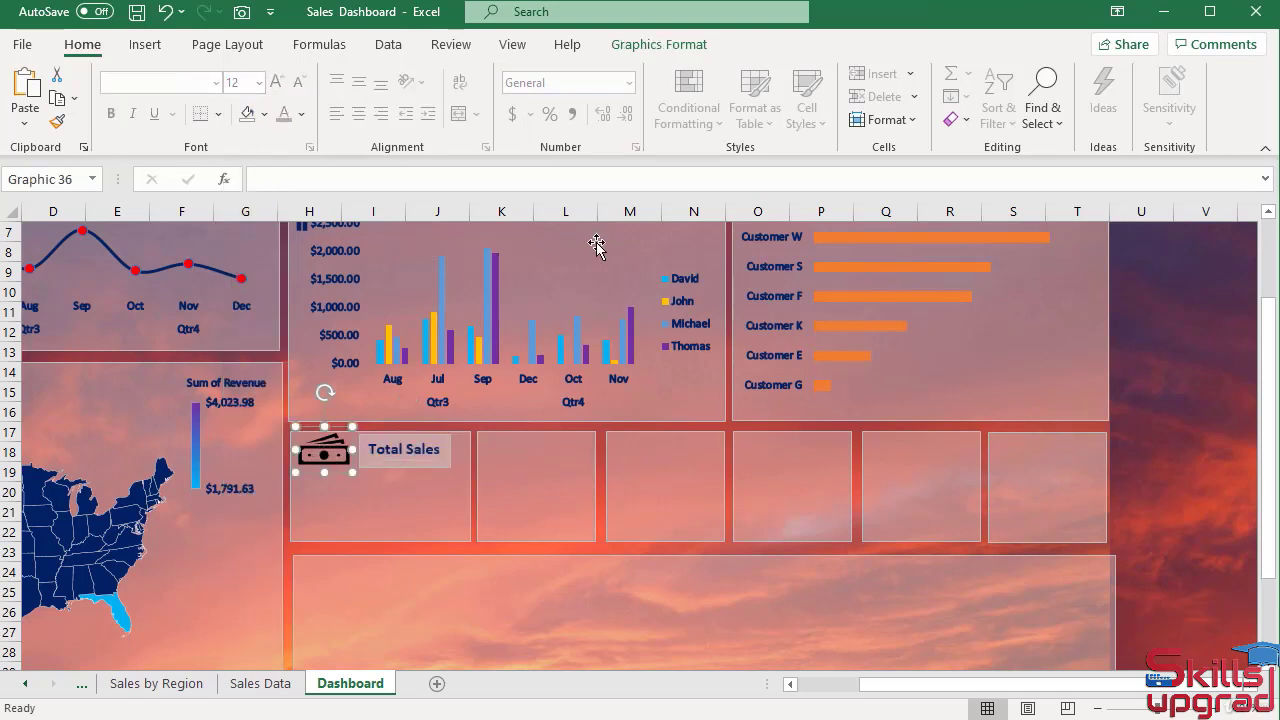
{"action": "left_click", "coordinate": [688, 50]}
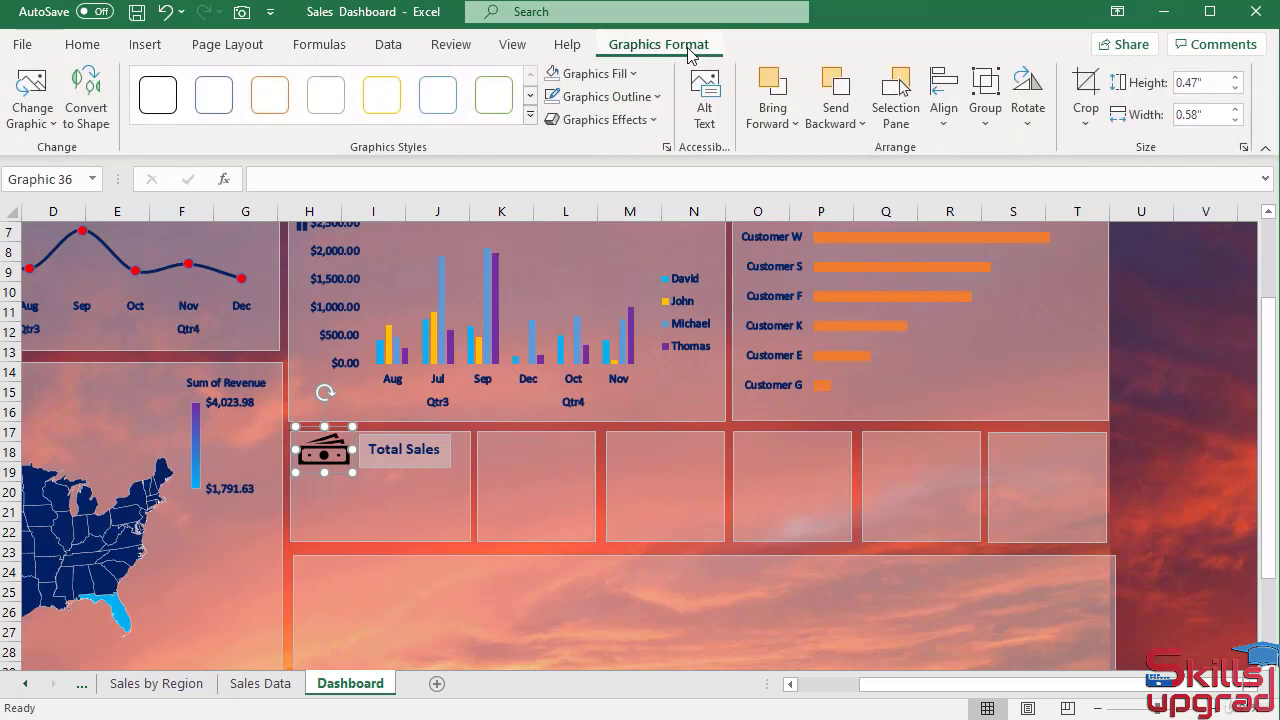
{"action": "left_click", "coordinate": [600, 73]}
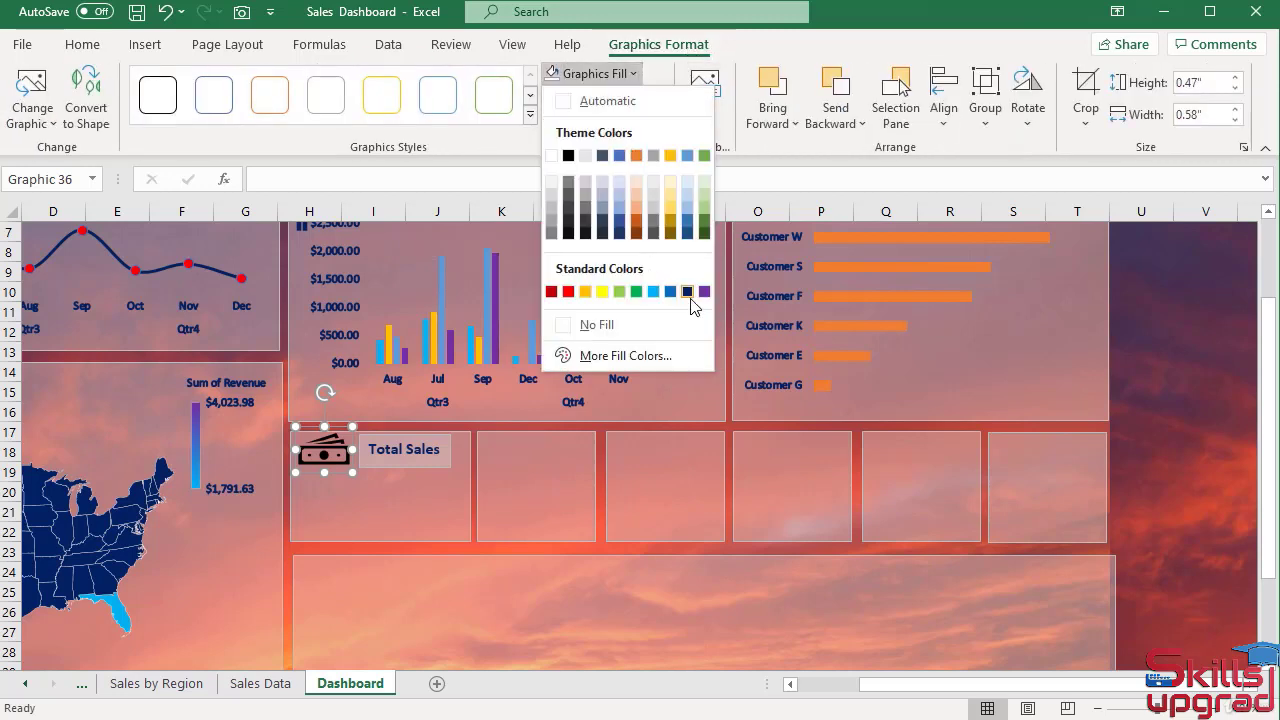
{"action": "left_click", "coordinate": [449, 447]}
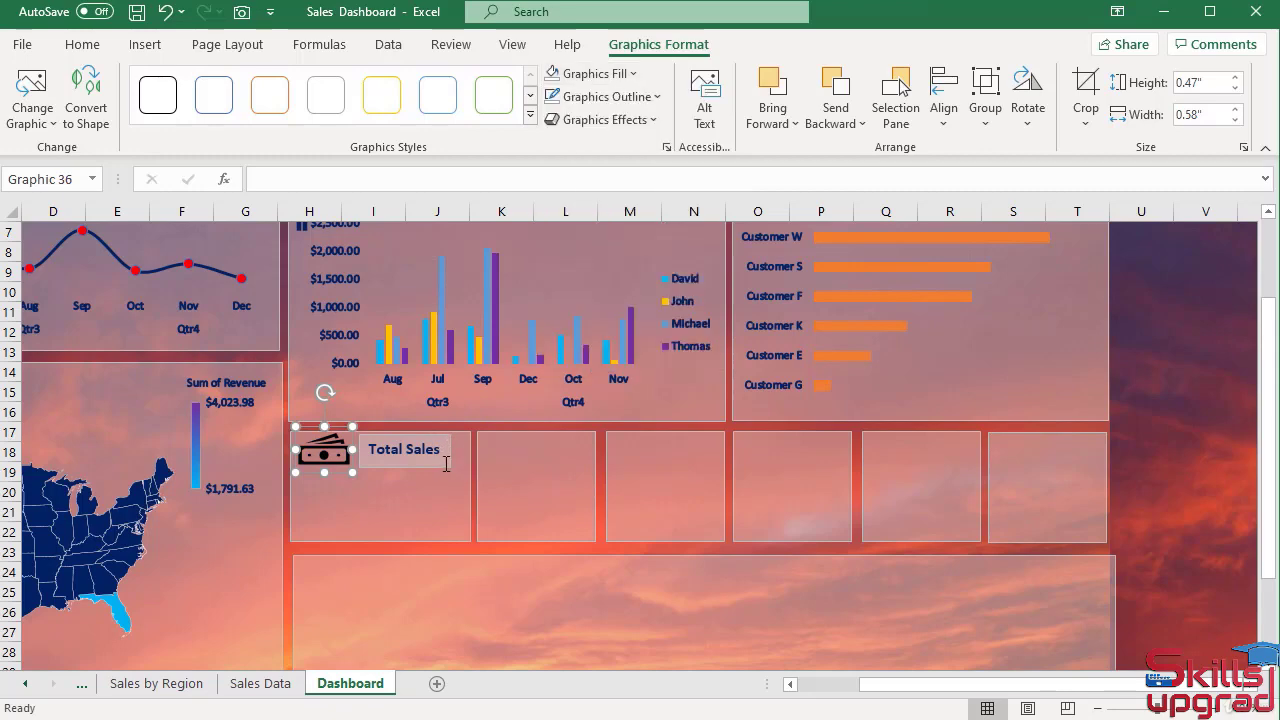
- Remove the shape fill and the outline from the "Total Sales" text box
{"action": "left_click", "coordinate": [437, 458]}
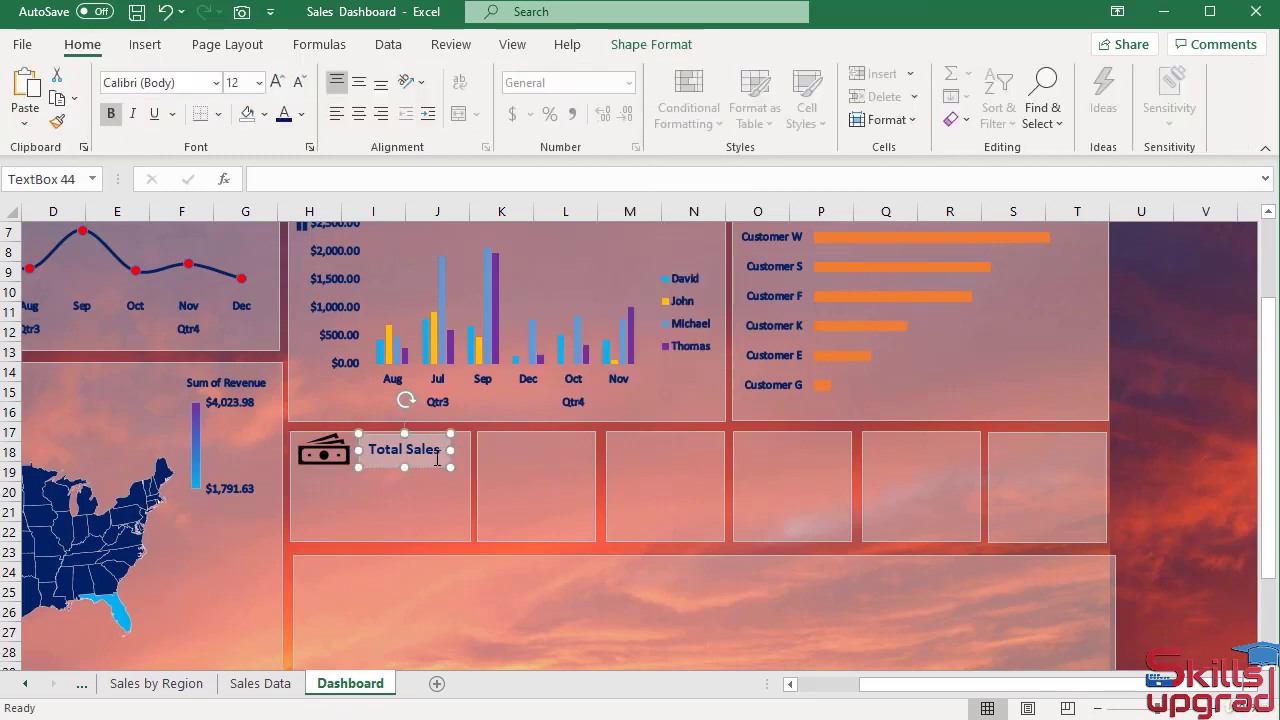
{"action": "left_click", "coordinate": [636, 46]}
{"action": "left_click", "coordinate": [497, 73]}
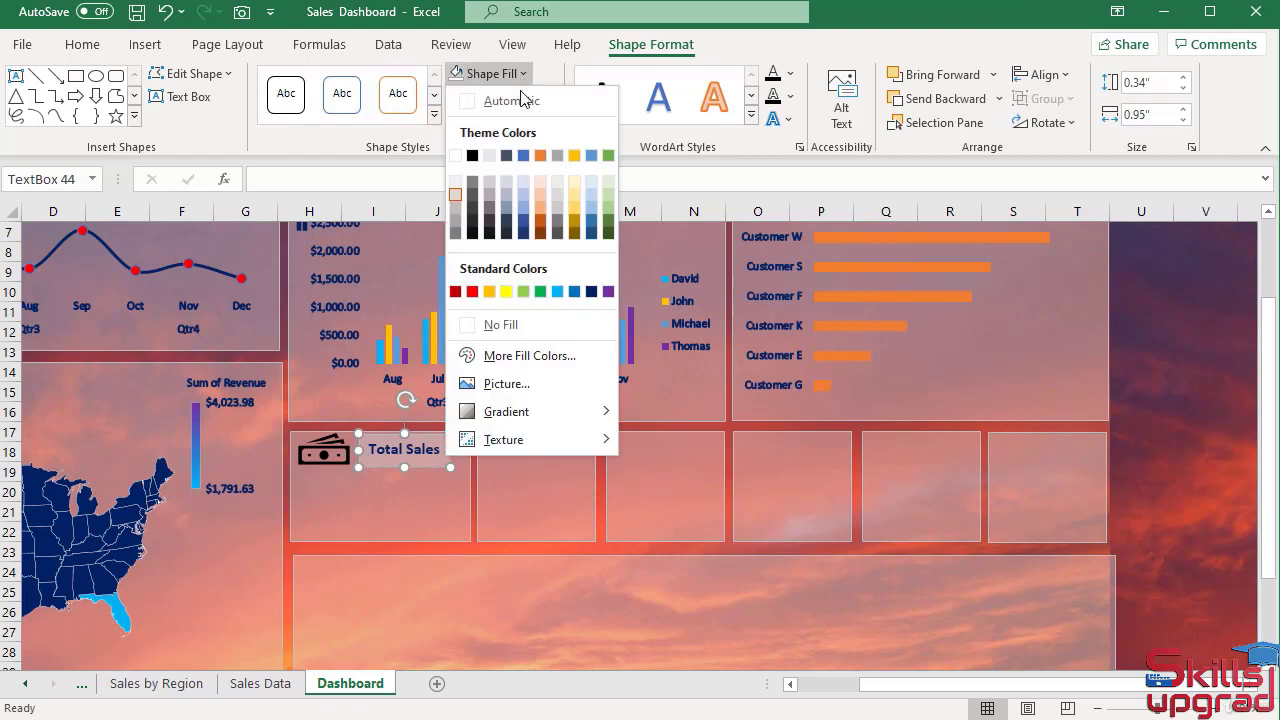
{"action": "left_click", "coordinate": [476, 325]}
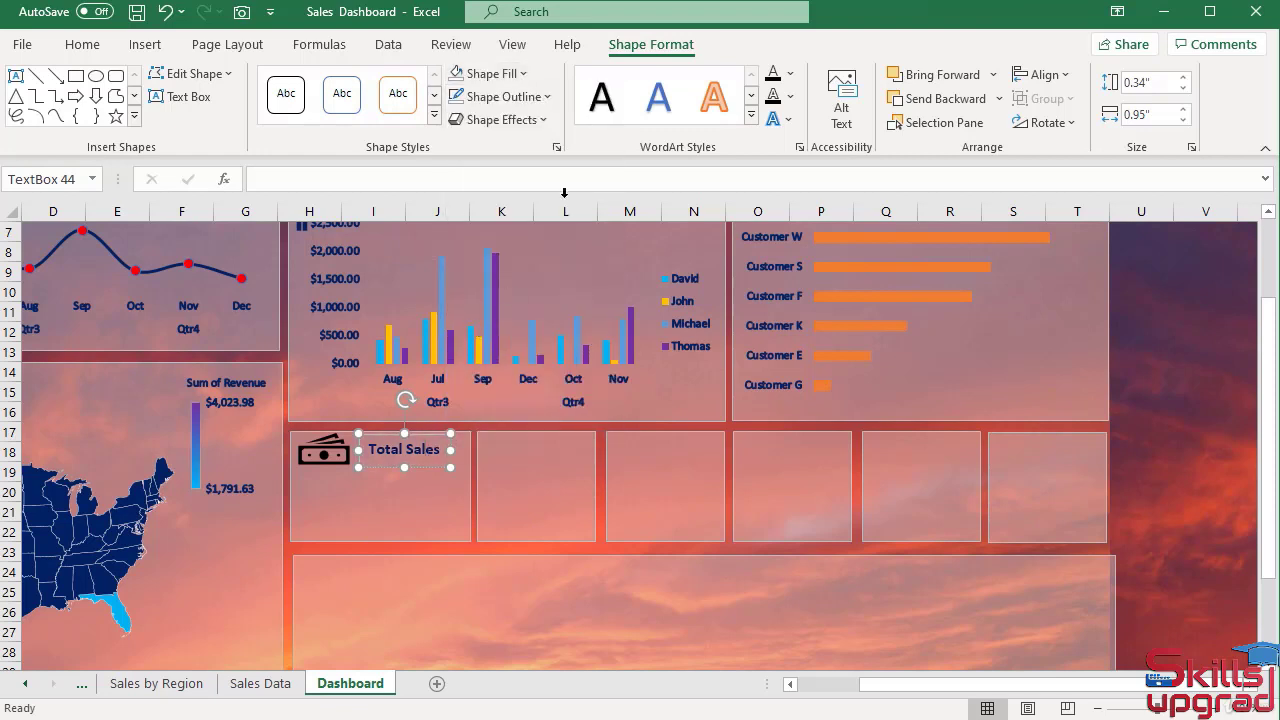
{"action": "left_click", "coordinate": [548, 97]}
{"action": "left_click", "coordinate": [472, 349]}
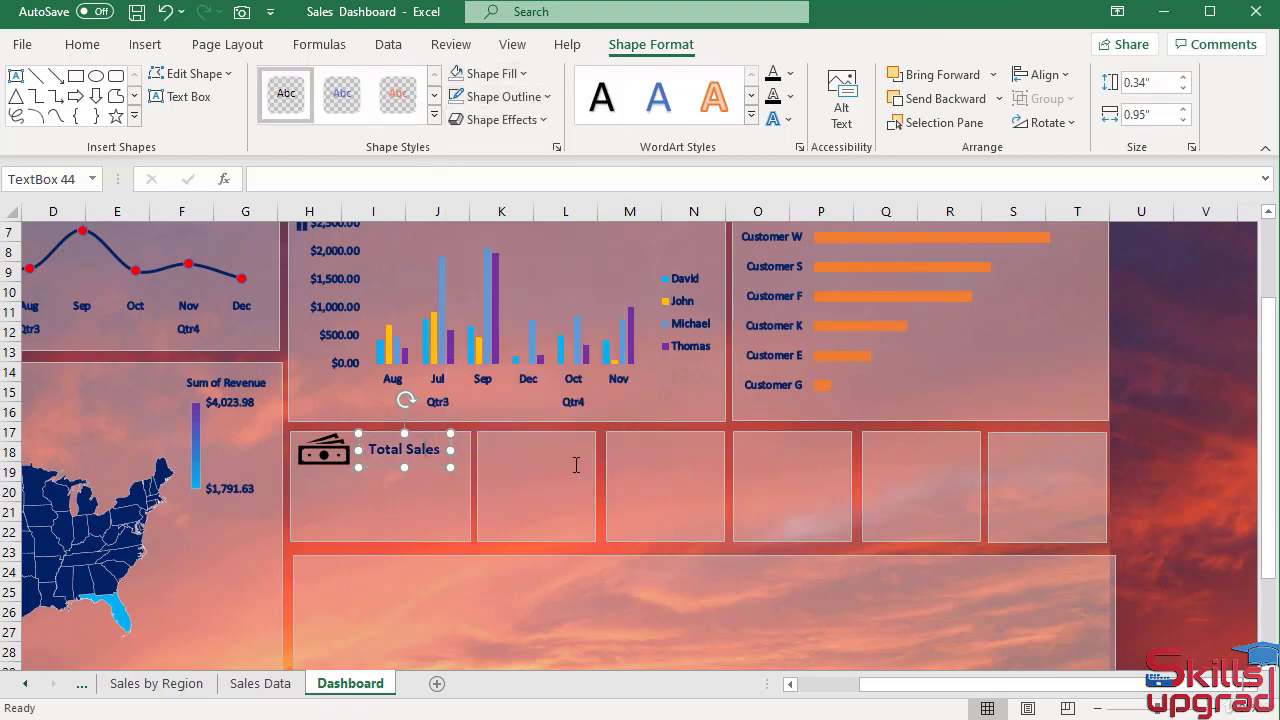
{"action": "left_click", "coordinate": [1185, 385]}
- Nudge the "Total Sales" title slightly down and closer to the money icon
{"action": "left_click", "coordinate": [410, 436]}
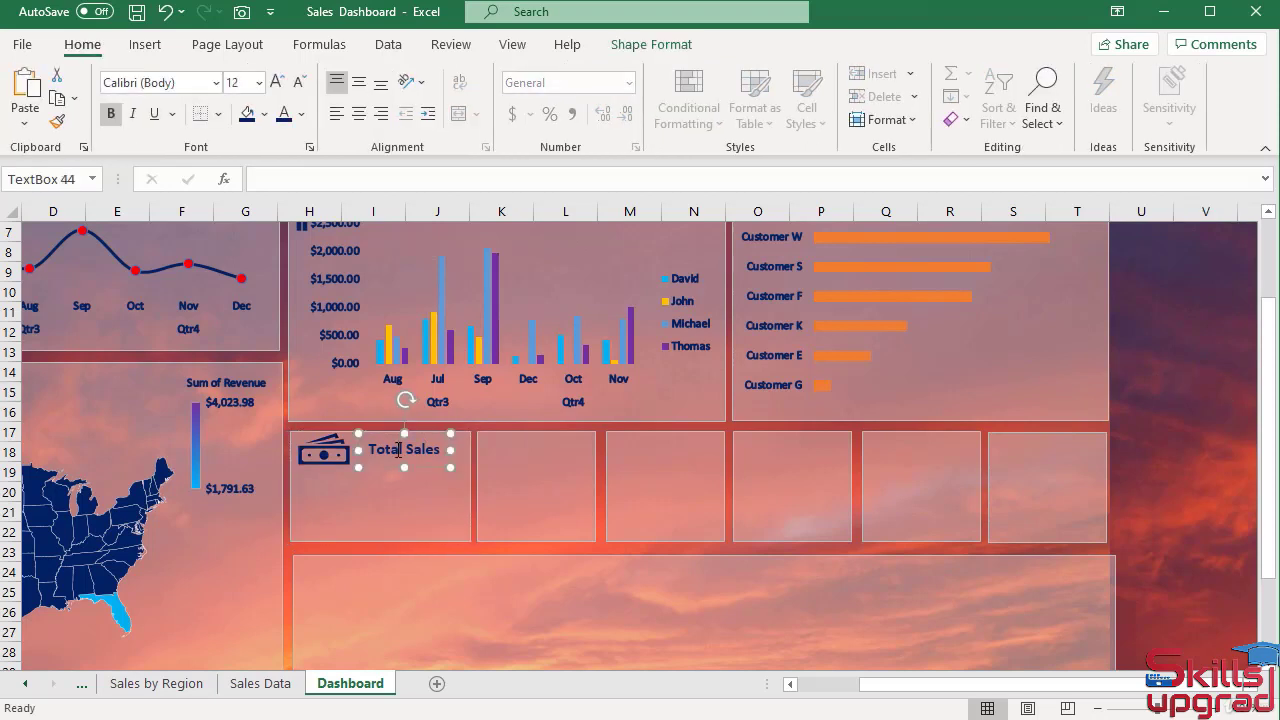
{"action": "left_click_drag", "start_coordinate": [425, 436], "coordinate": [421, 439]}
{"action": "left_click", "coordinate": [362, 512]}
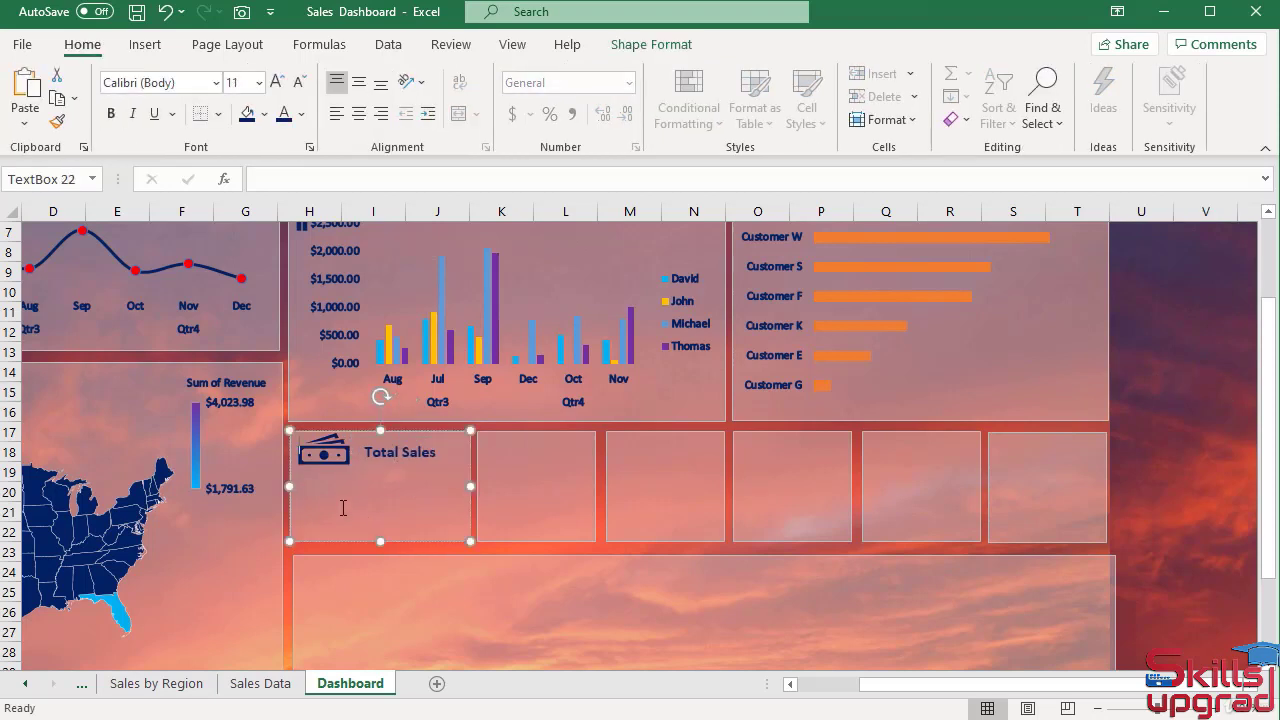
- Duplicate the first empty box and resize the copy to span the area below the money icon and "Total Sales" title
{"action": "left_click", "coordinate": [548, 432]}
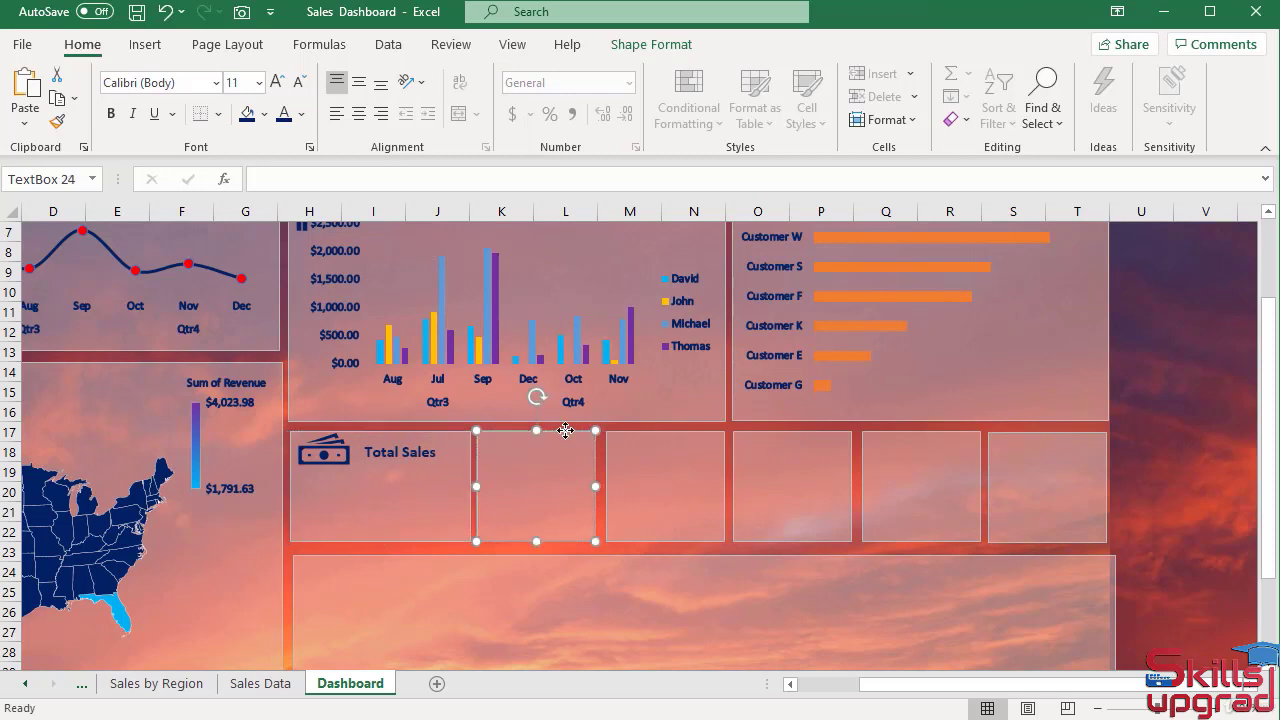
{"action": "key", "text": "ctrl+d"}
{"action": "left_click_drag", "start_coordinate": [570, 446], "coordinate": [387, 480]}
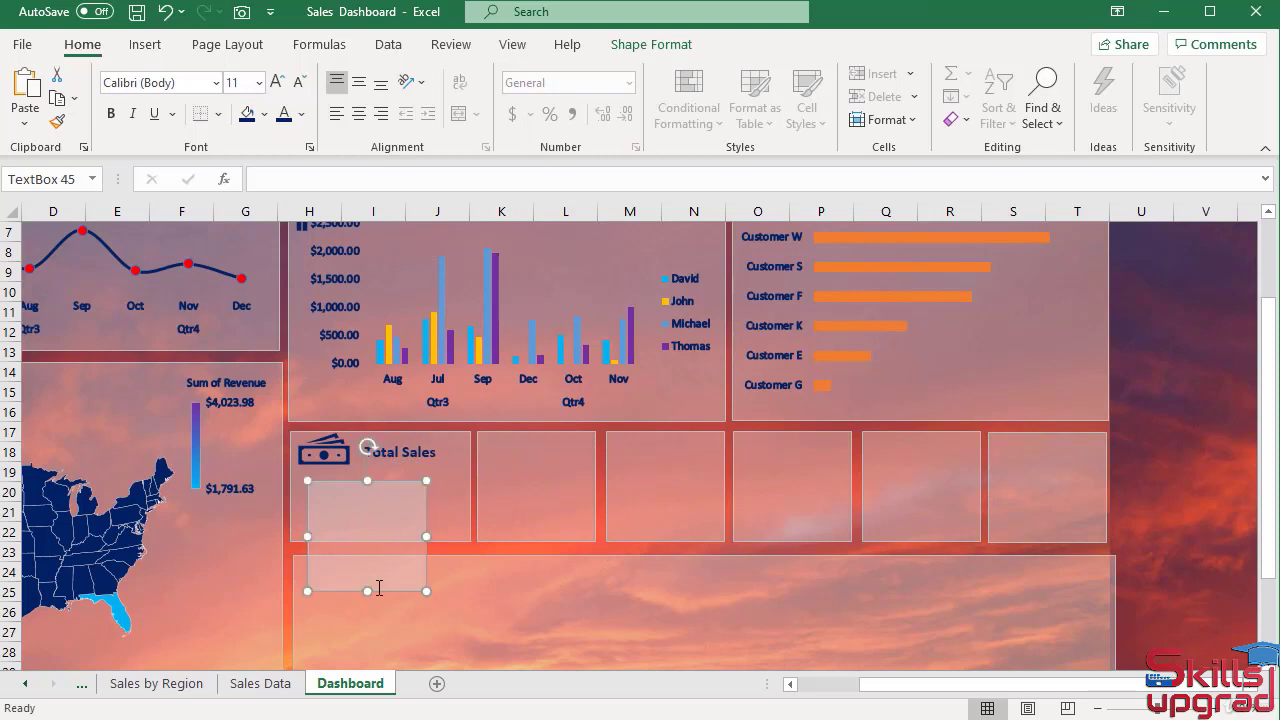
{"action": "left_click_drag", "start_coordinate": [366, 591], "coordinate": [366, 521]}
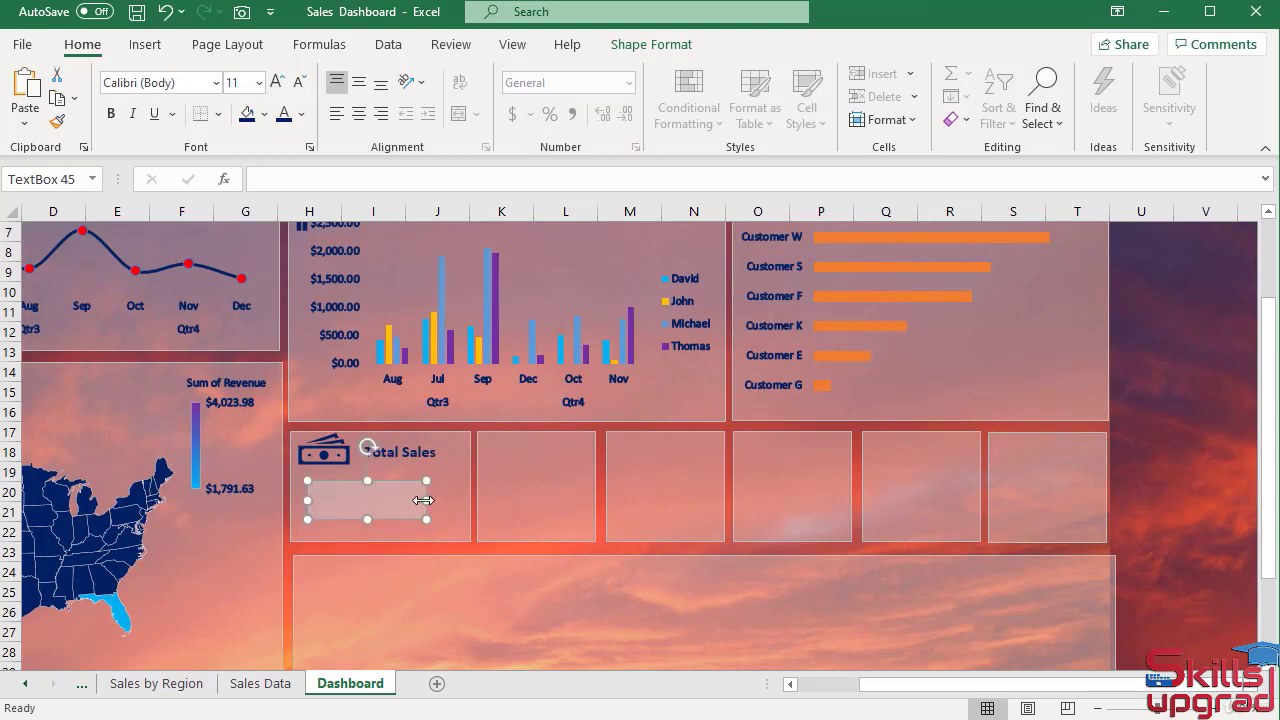
{"action": "left_click_drag", "start_coordinate": [441, 499], "coordinate": [457, 500]}
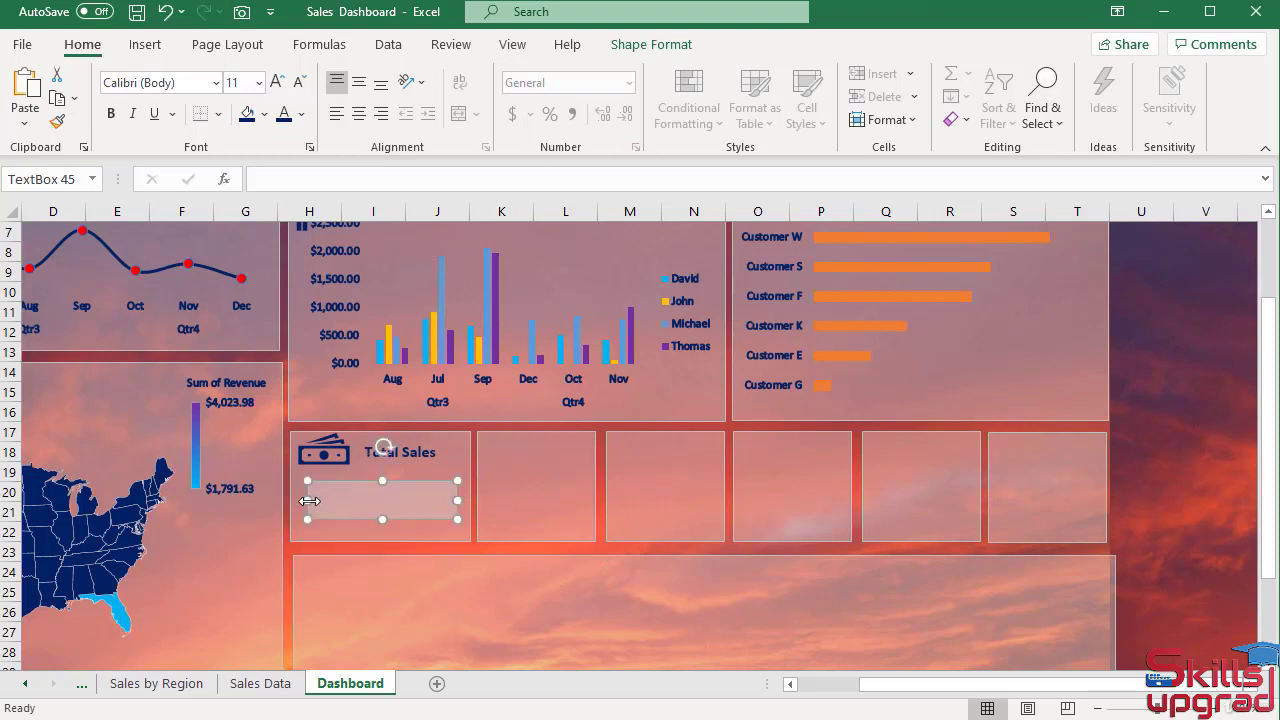
{"action": "left_click_drag", "start_coordinate": [309, 500], "coordinate": [295, 500]}
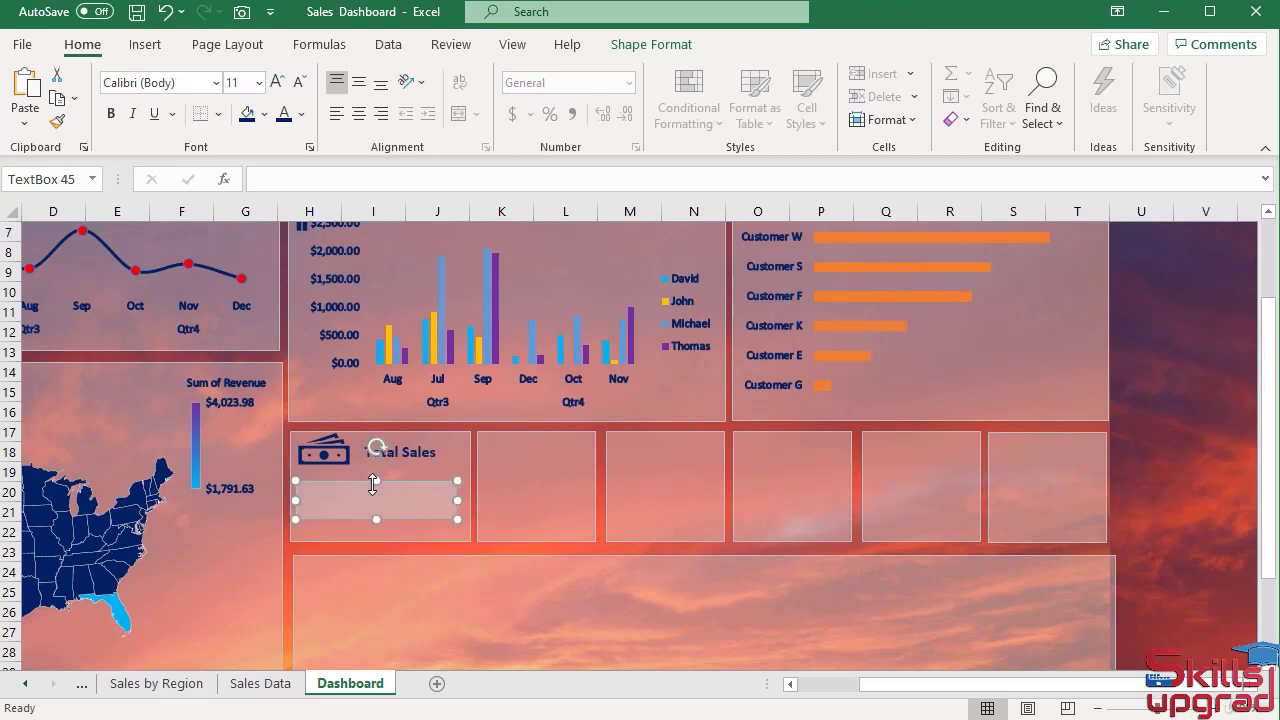
{"action": "left_click_drag", "start_coordinate": [373, 483], "coordinate": [370, 472]}
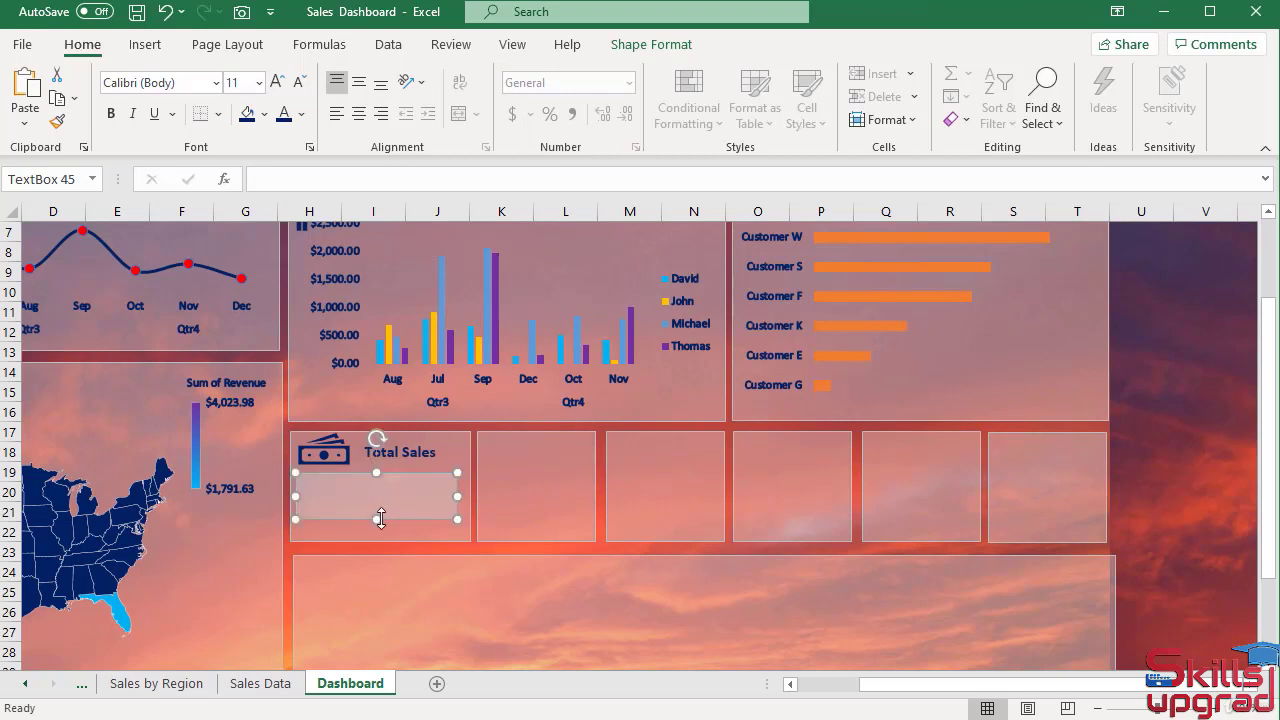
{"action": "left_click_drag", "start_coordinate": [378, 521], "coordinate": [381, 530]}
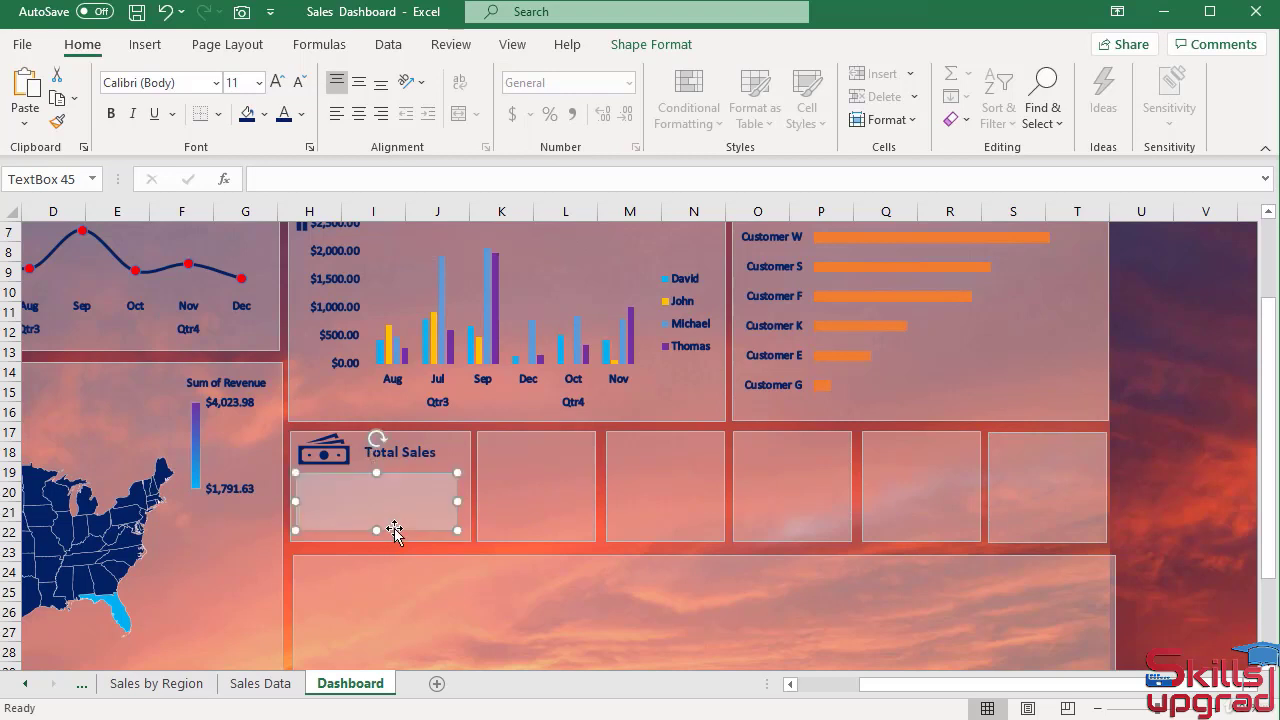
- Move the map chart on the Sales by Region sheet farther away from the pivot table, and return to the Dashboard sheet
{"action": "left_click", "coordinate": [188, 684]}
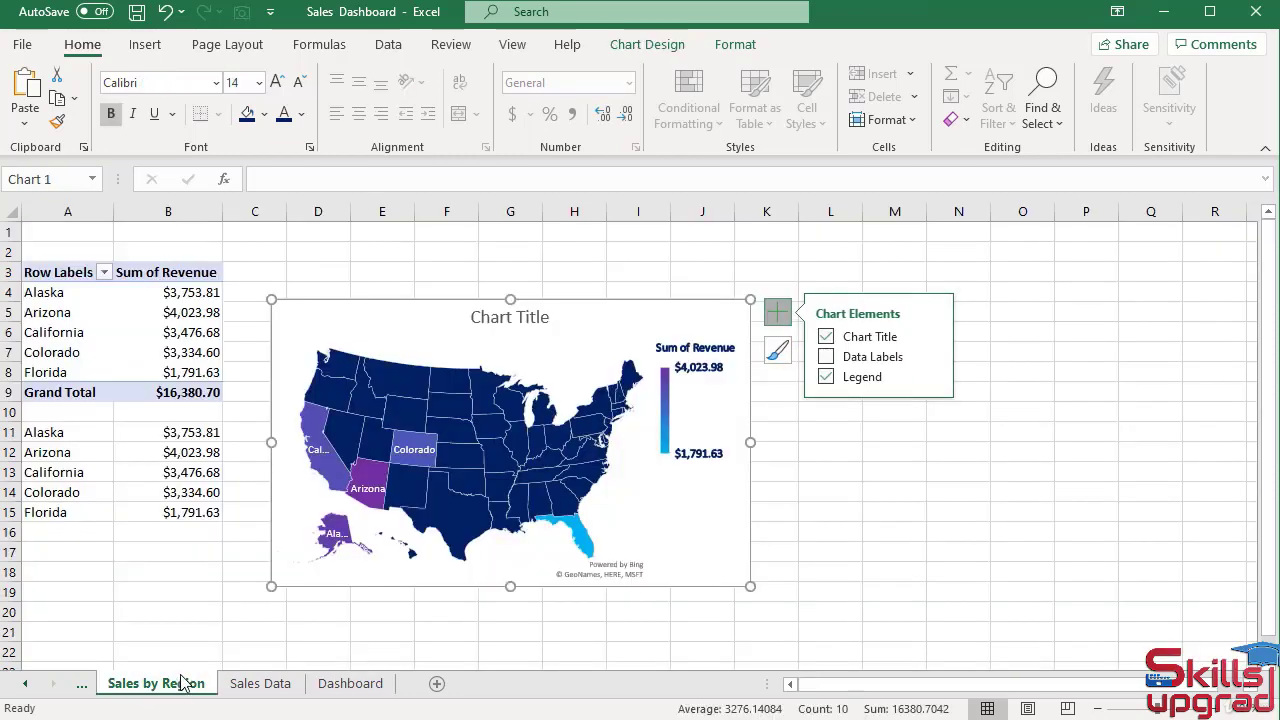
{"action": "left_click_drag", "start_coordinate": [551, 305], "coordinate": [922, 303]}
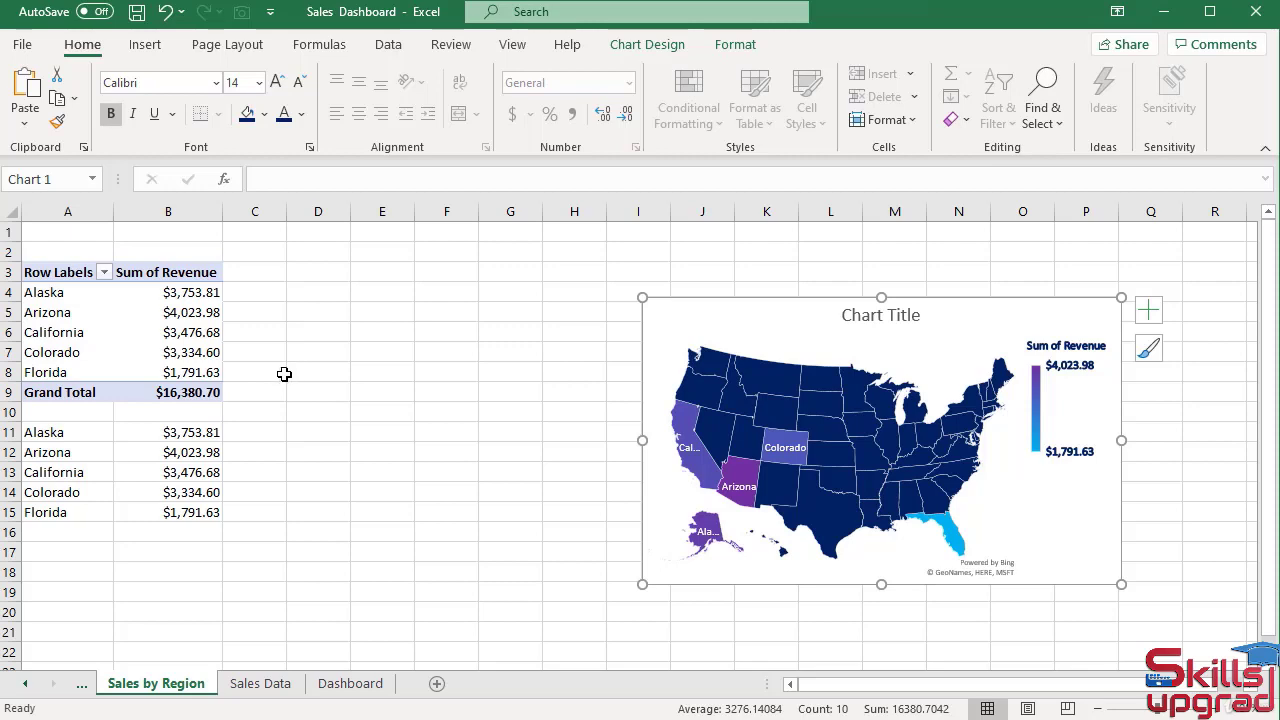
{"action": "left_click", "coordinate": [350, 683]}
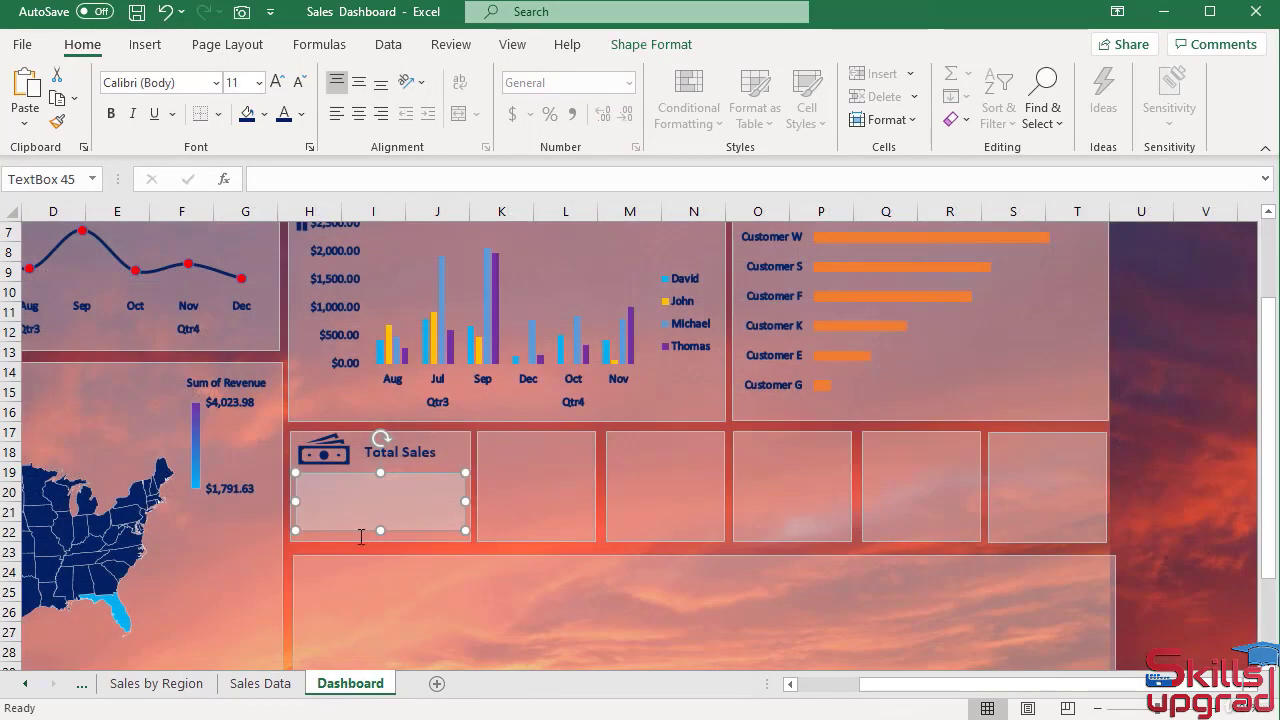
- Try to link the empty Total Sales value box directly to the pivot table's Grand Total in B9 on the Sales by Region sheet
{"action": "left_click", "coordinate": [269, 179]}
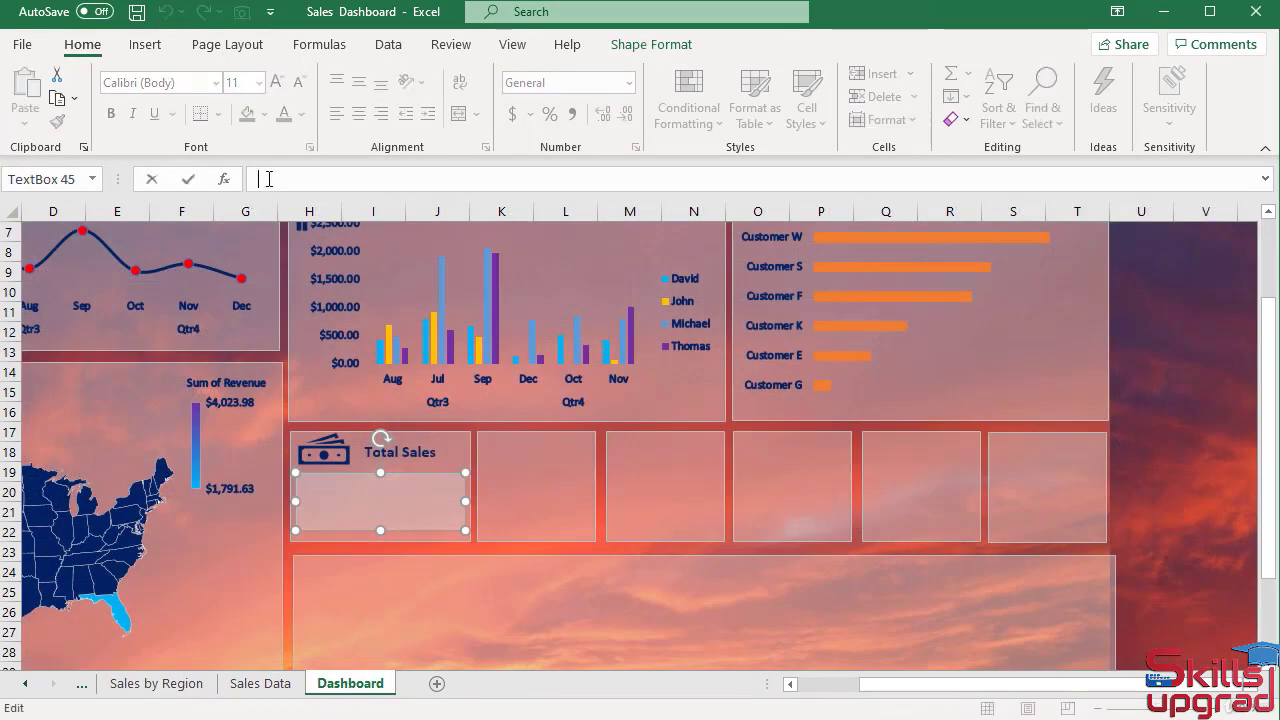
{"action": "type", "text": "="}
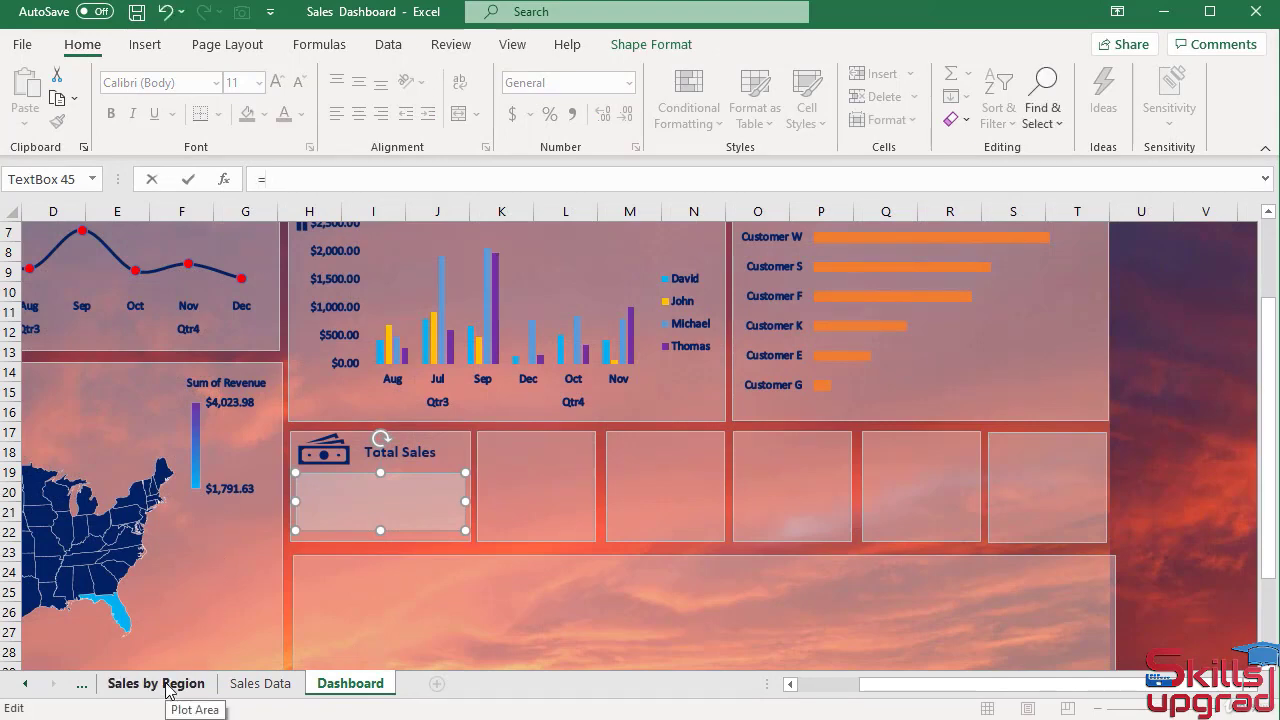
{"action": "left_click", "coordinate": [167, 690]}
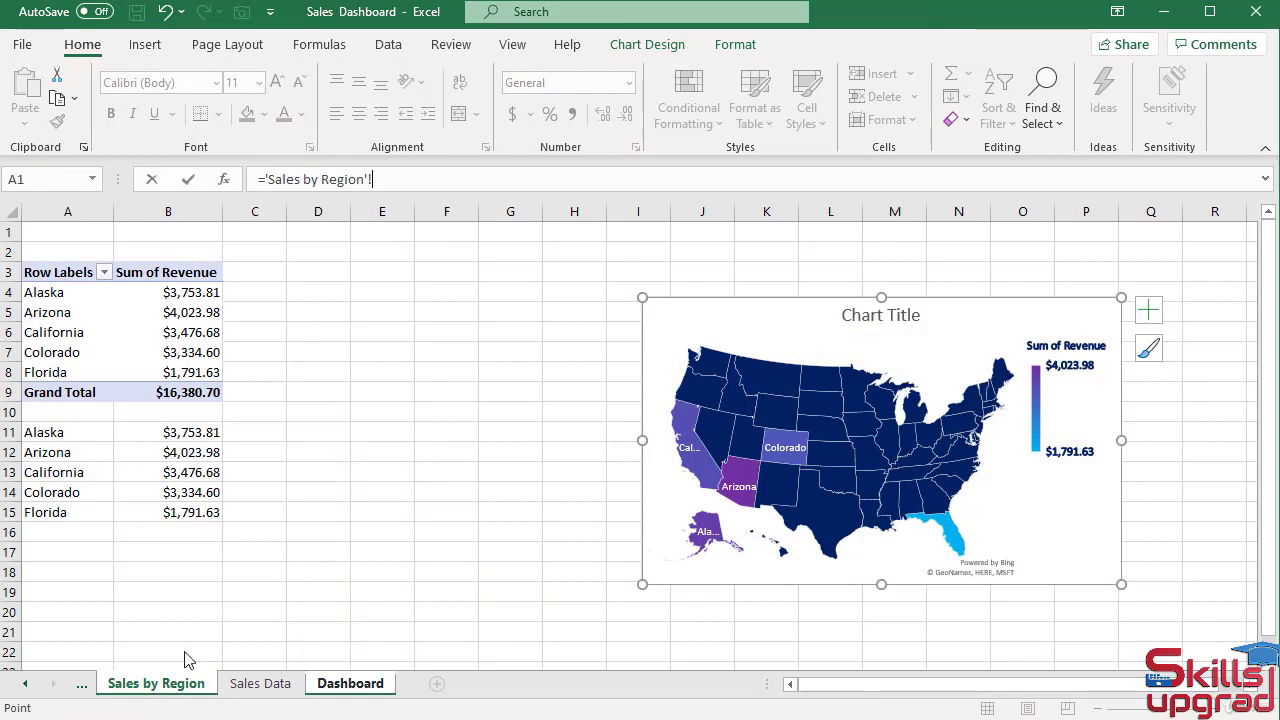
{"action": "left_click", "coordinate": [207, 392]}
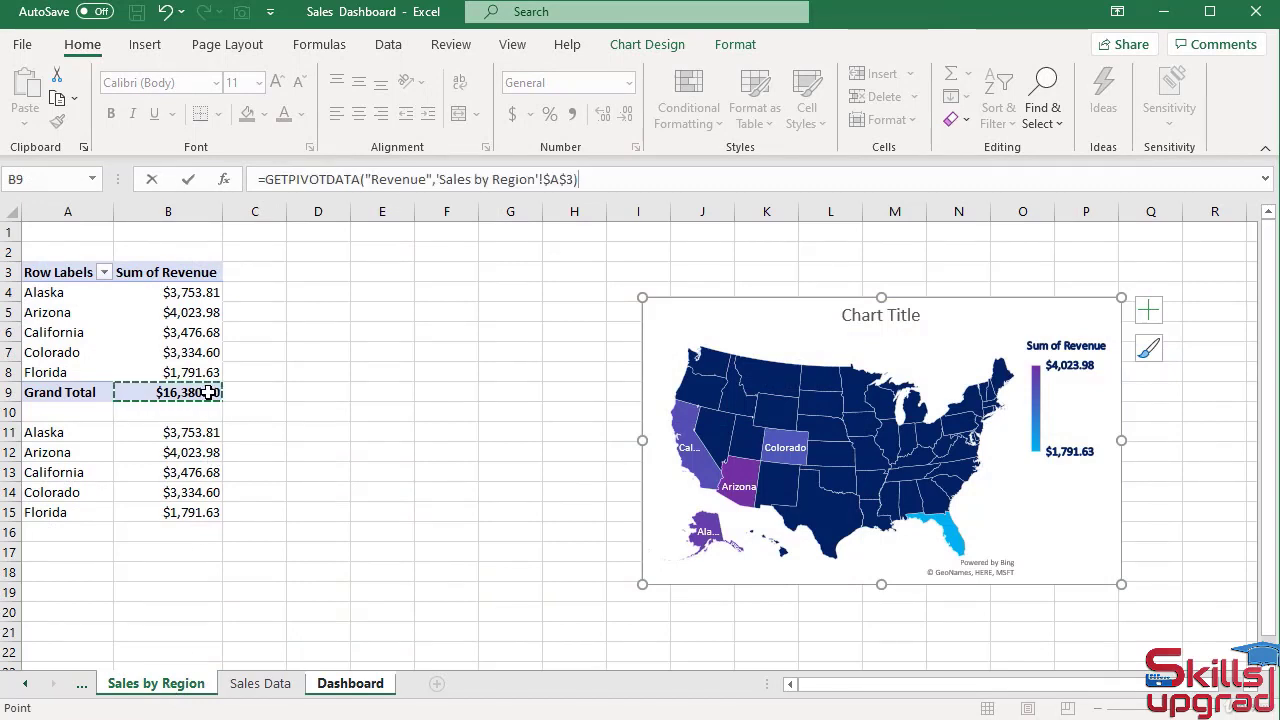
{"action": "key", "text": "Return"}
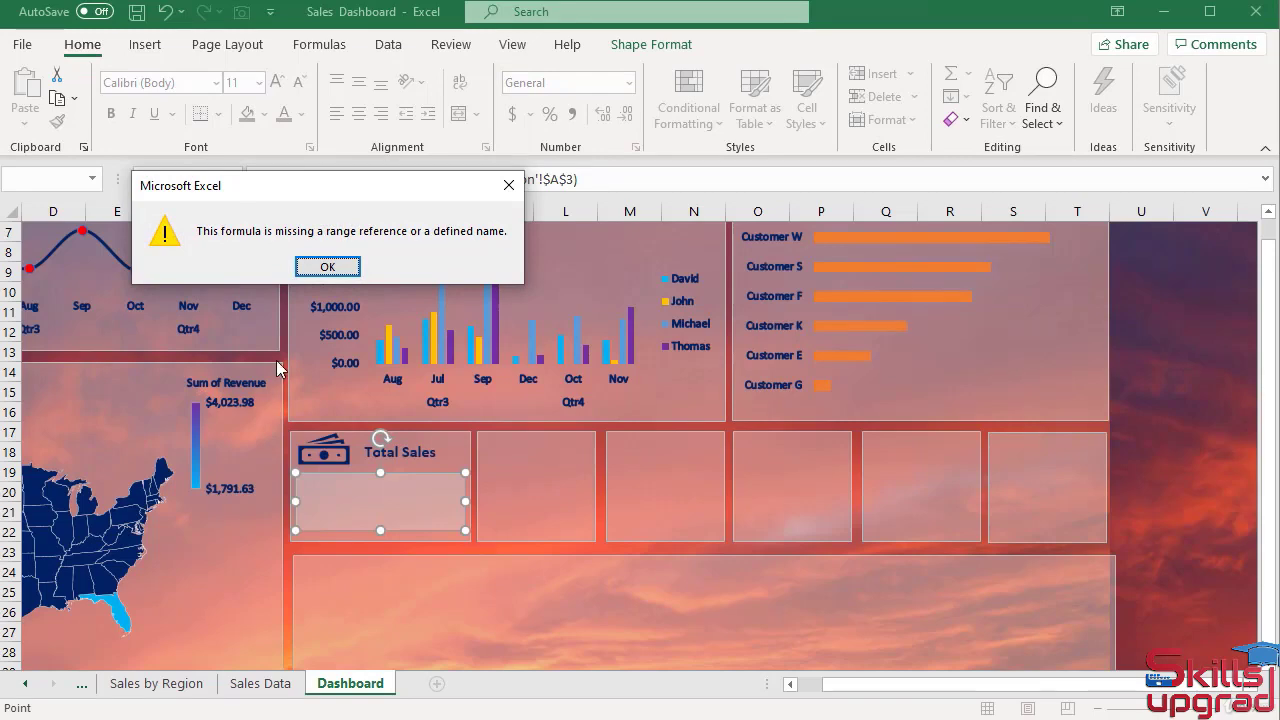
{"action": "left_click", "coordinate": [327, 266]}
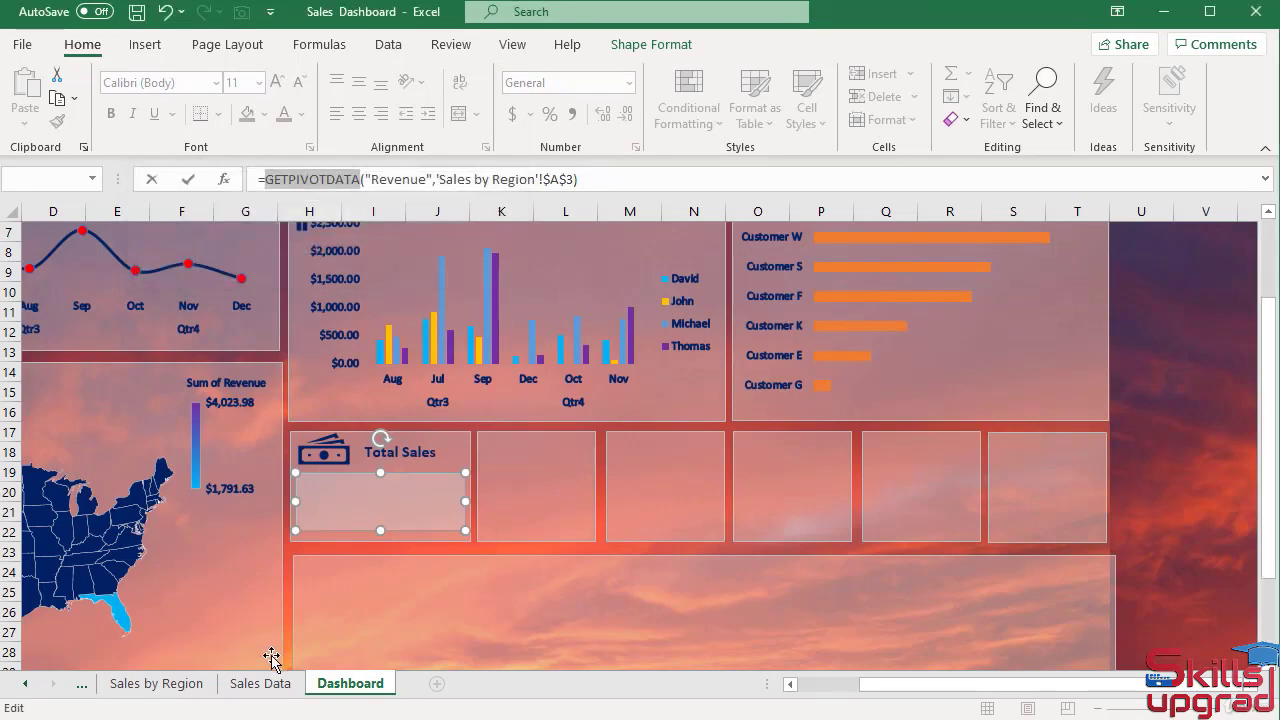
{"action": "left_click", "coordinate": [190, 686]}
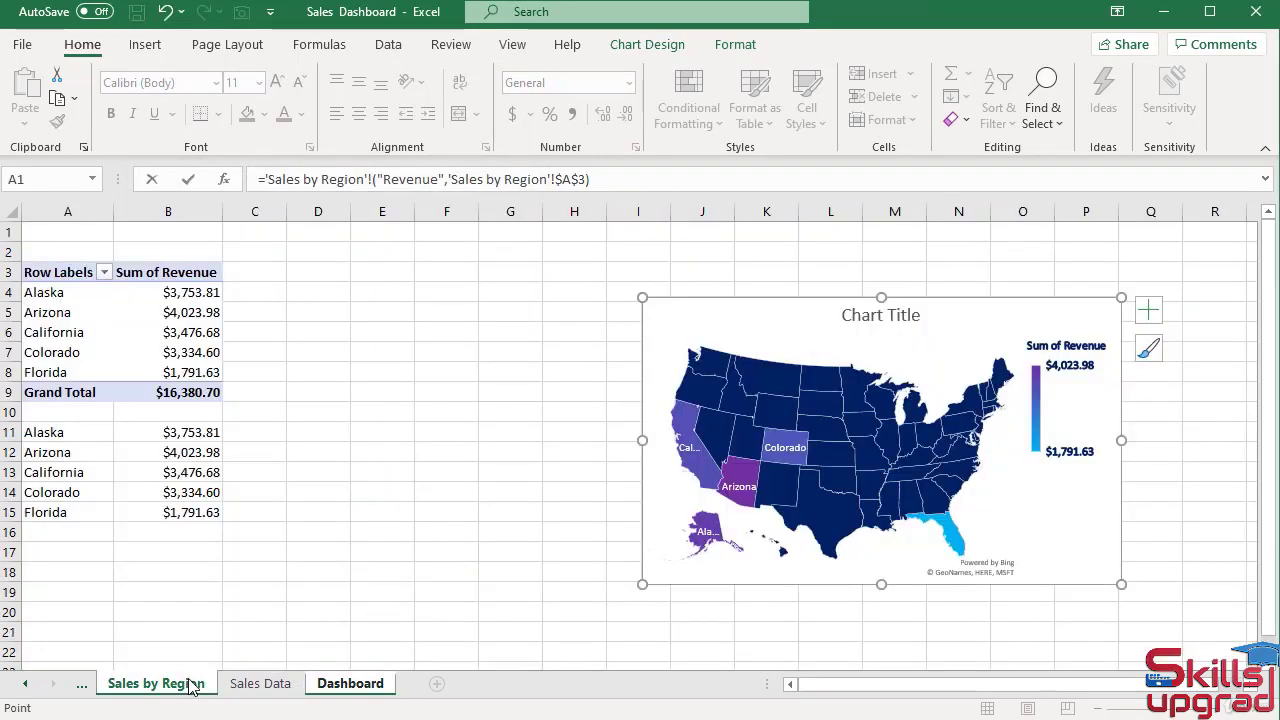
{"action": "left_click_drag", "start_coordinate": [590, 179], "coordinate": [235, 180]}
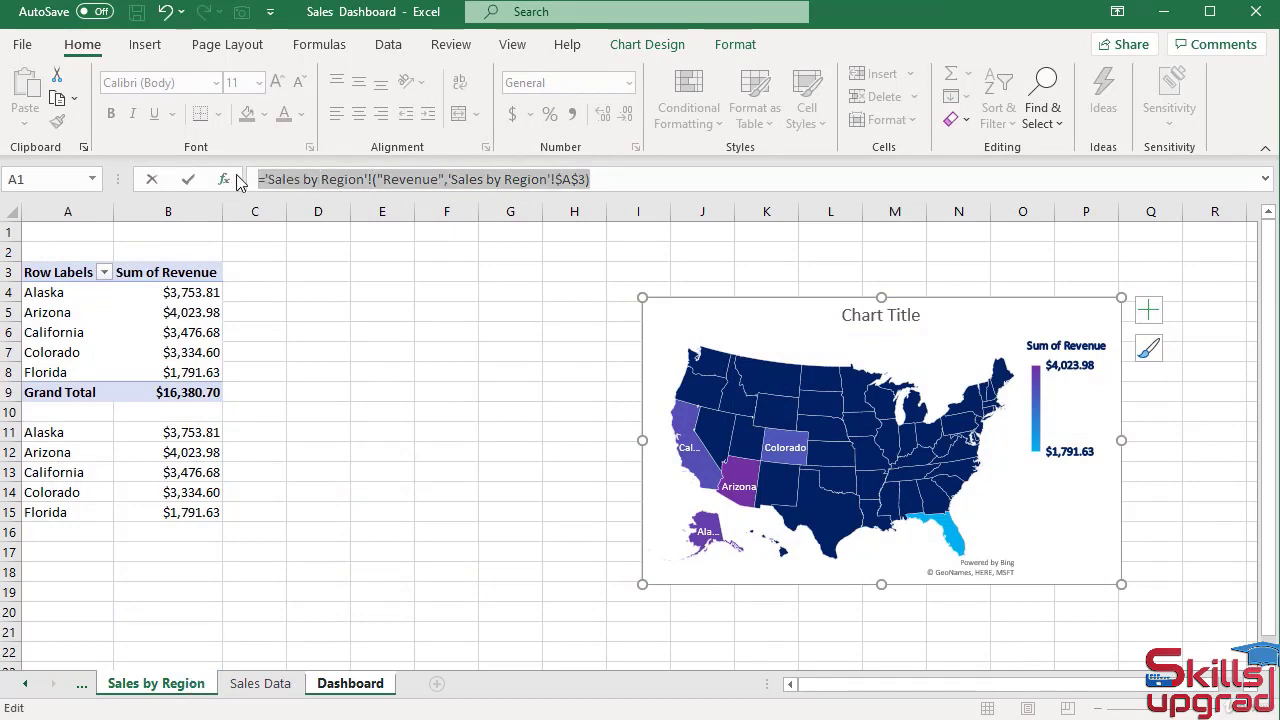
{"action": "key", "text": "Escape"}
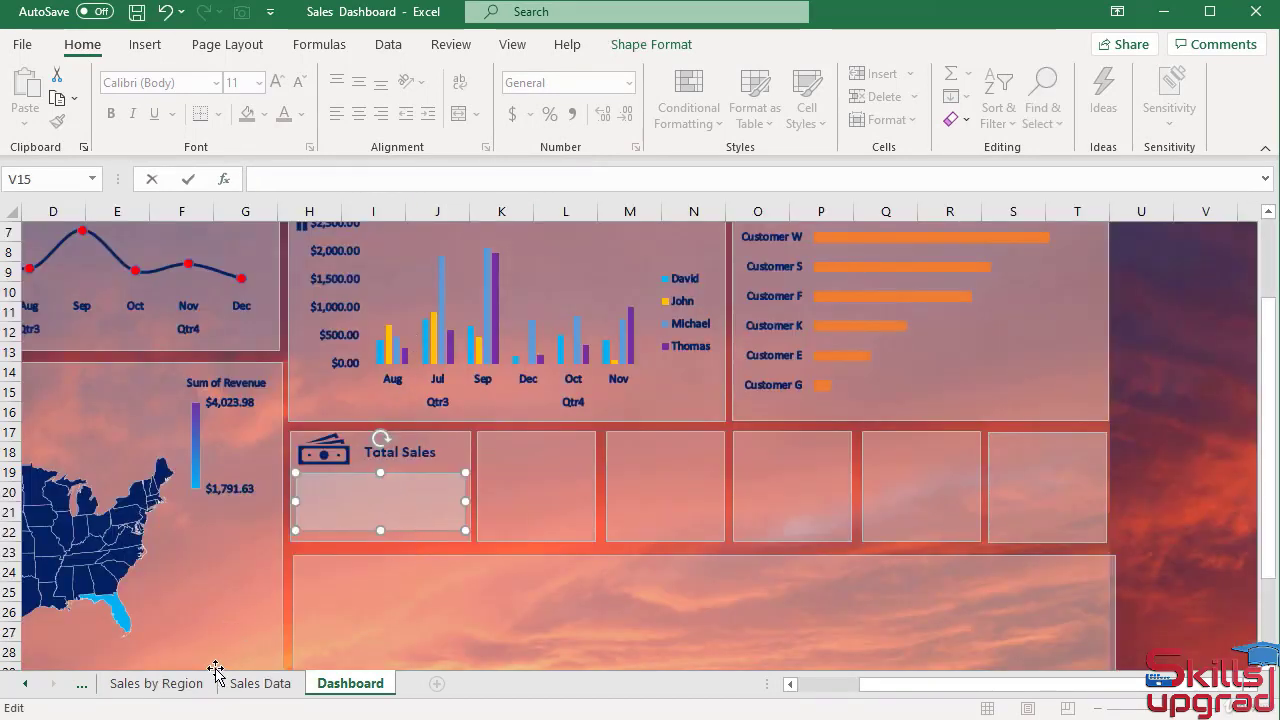
- In cell D9 of the Sales by Region sheet, enter a formula that retrieves the pivot table's Grand Total revenue from B9
{"action": "left_click", "coordinate": [160, 684]}
{"action": "left_click", "coordinate": [306, 392]}
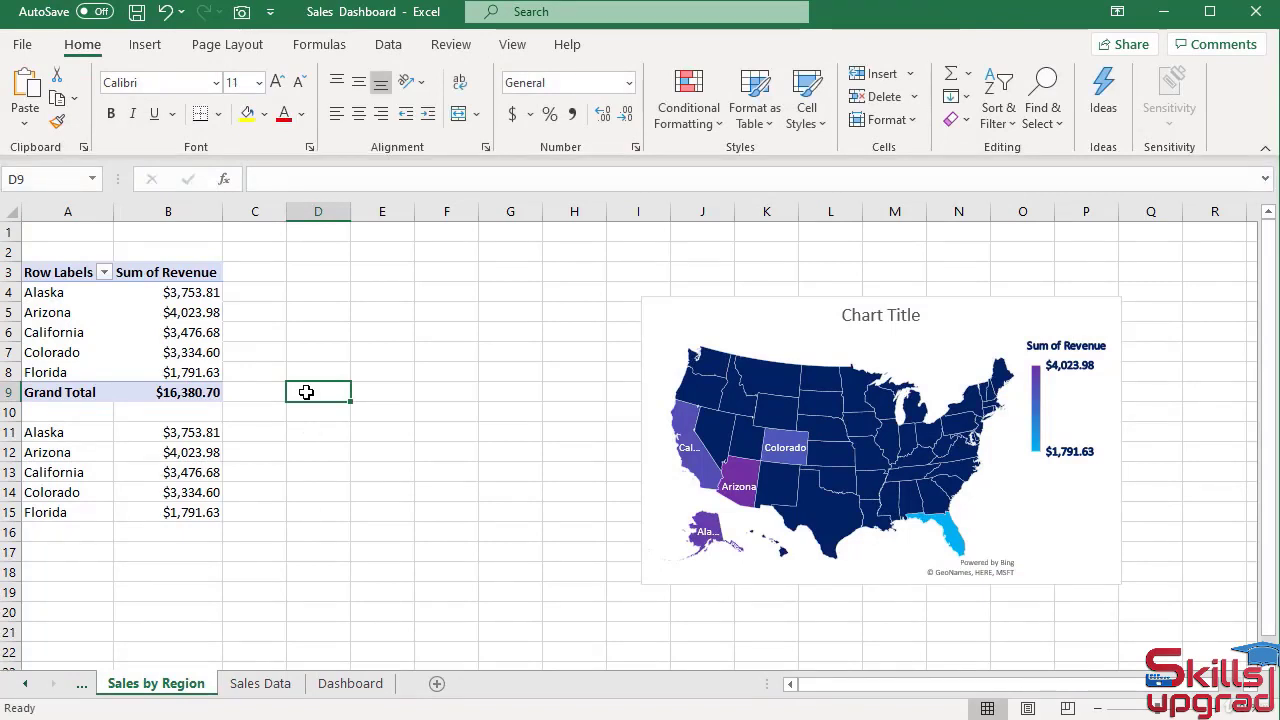
{"action": "type", "text": "="}
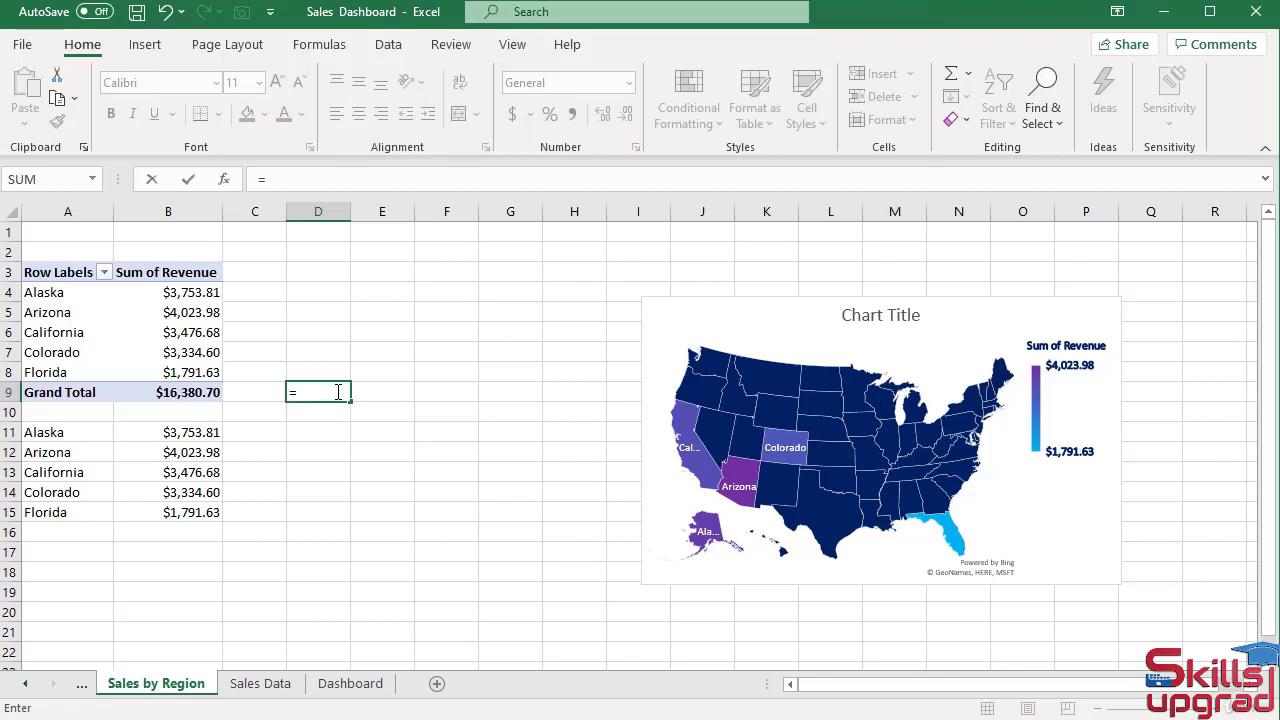
{"action": "left_click", "coordinate": [189, 392]}
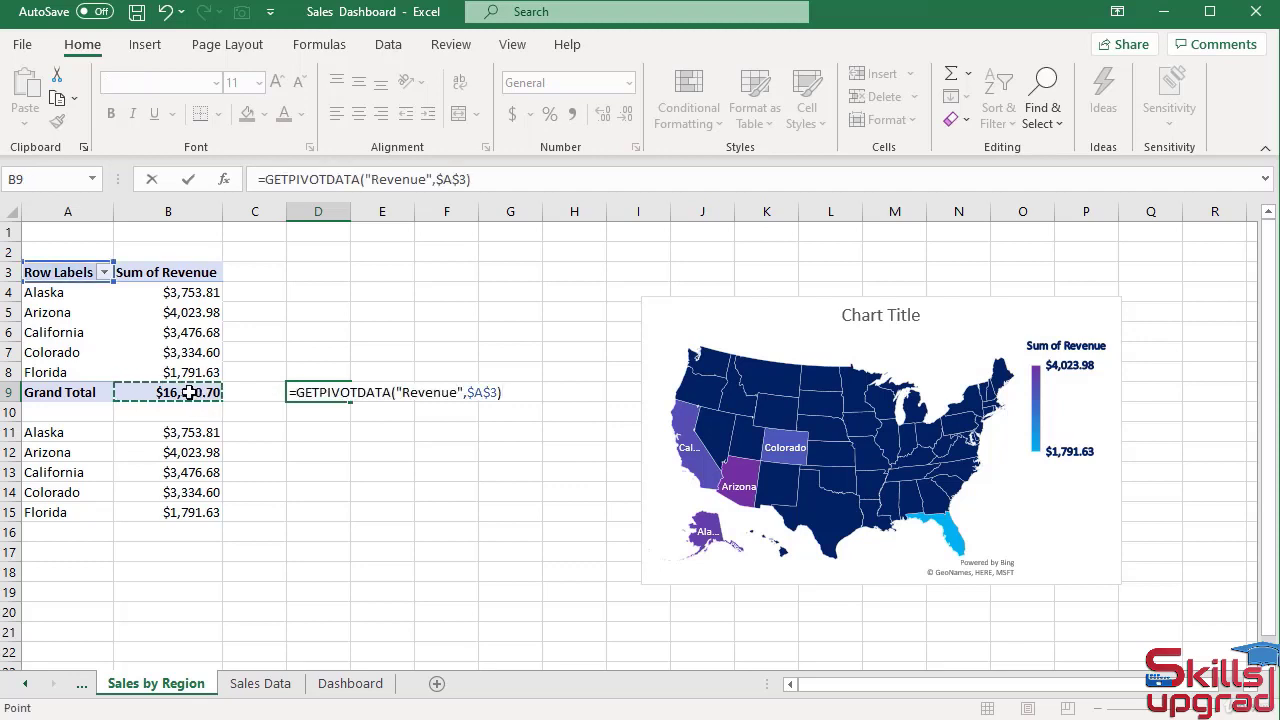
{"action": "key", "text": "Return"}
- Format cell D9 on the Sales by Region sheet as Currency
{"action": "left_click", "coordinate": [316, 392]}
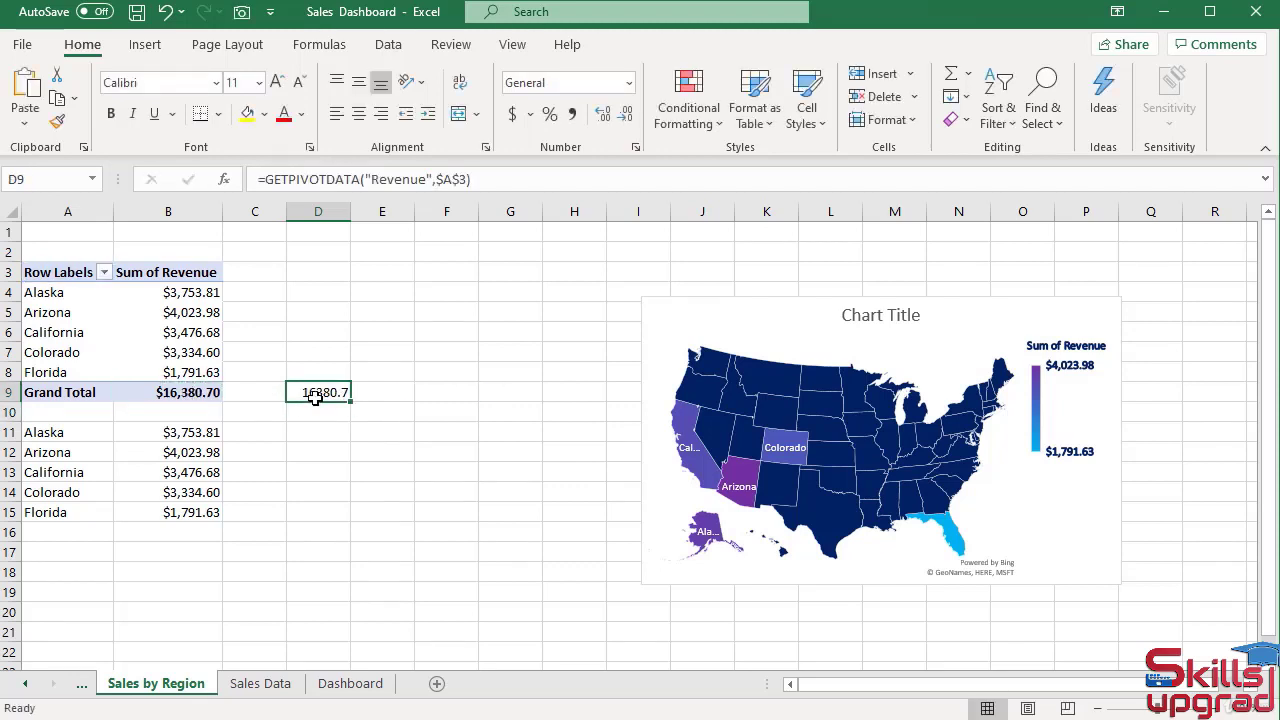
{"action": "left_click", "coordinate": [630, 86]}
{"action": "left_click", "coordinate": [590, 216]}
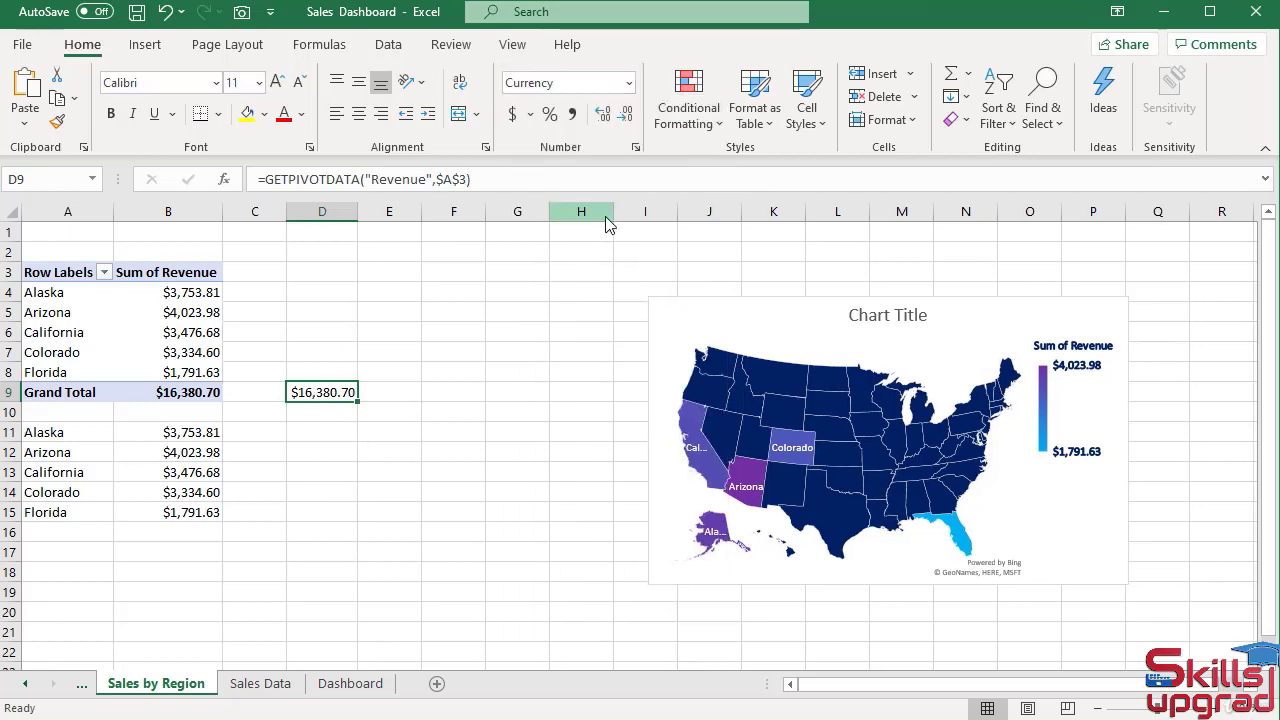
- Link the empty value box under "Total Sales" on the Dashboard sheet to the cell with ='Sales by Region'!D9
{"action": "left_click", "coordinate": [337, 690]}
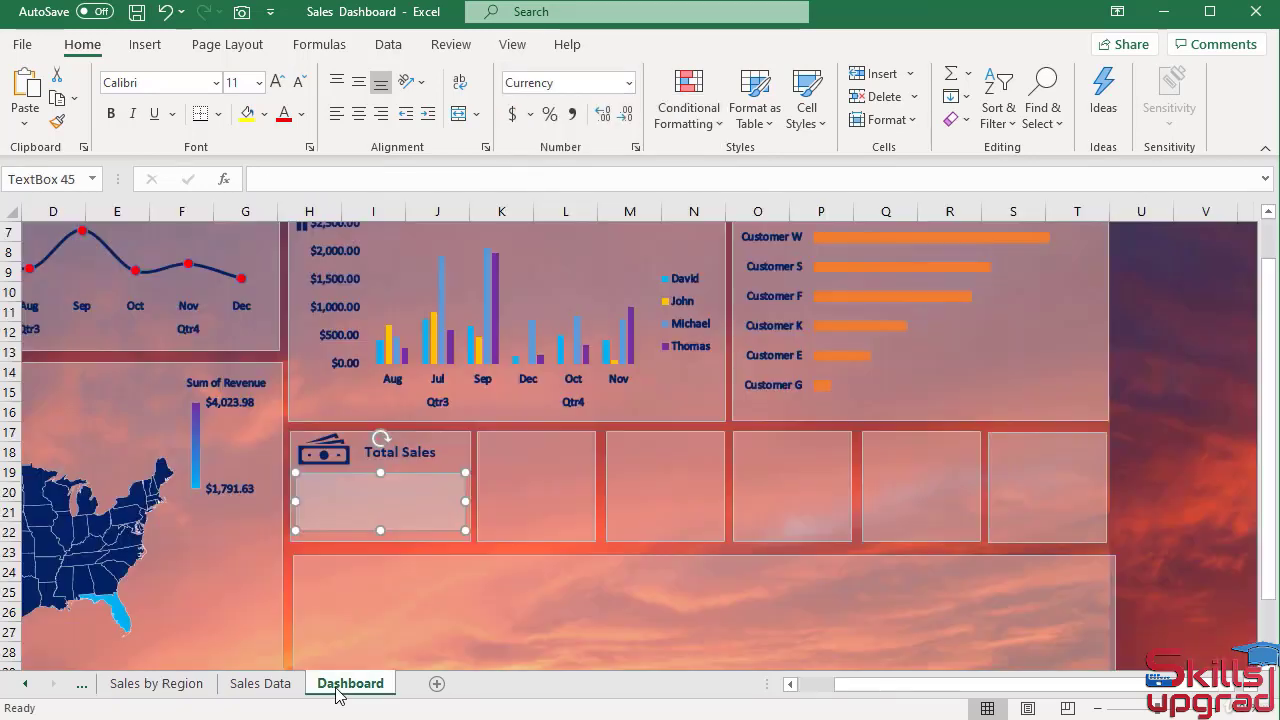
{"action": "left_click", "coordinate": [285, 179]}
{"action": "type", "text": "="}
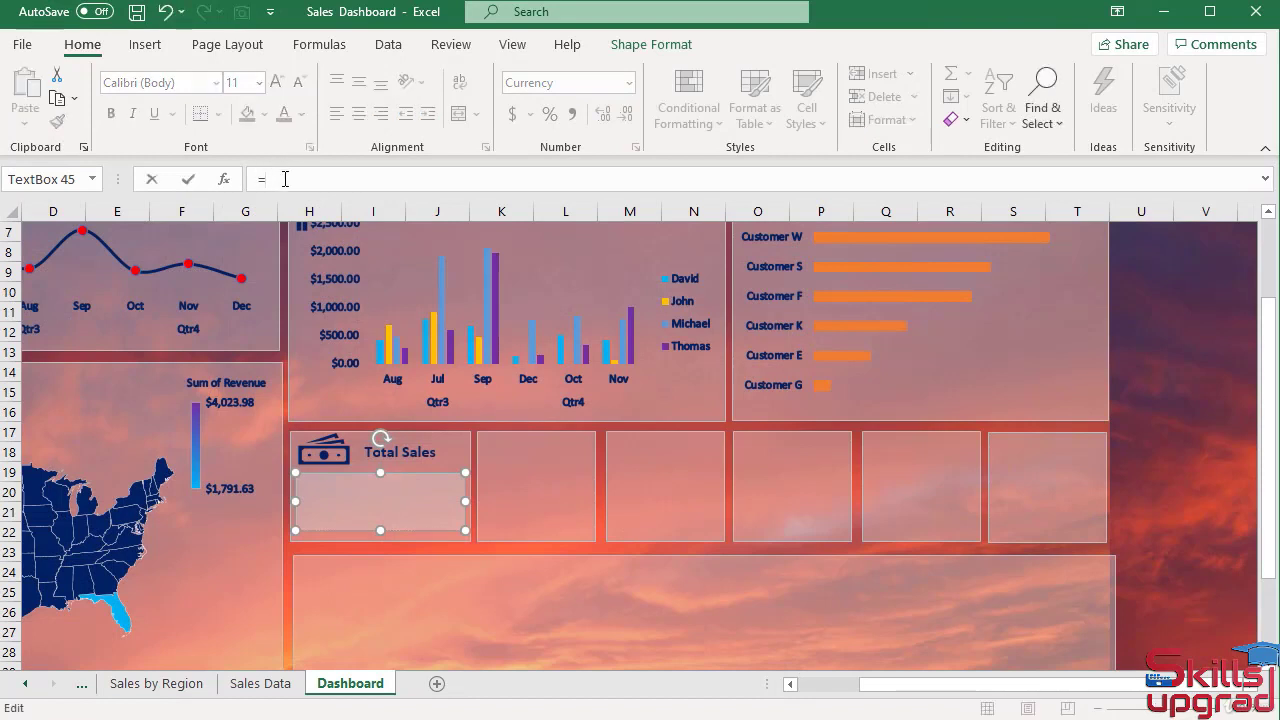
{"action": "left_click", "coordinate": [150, 685]}
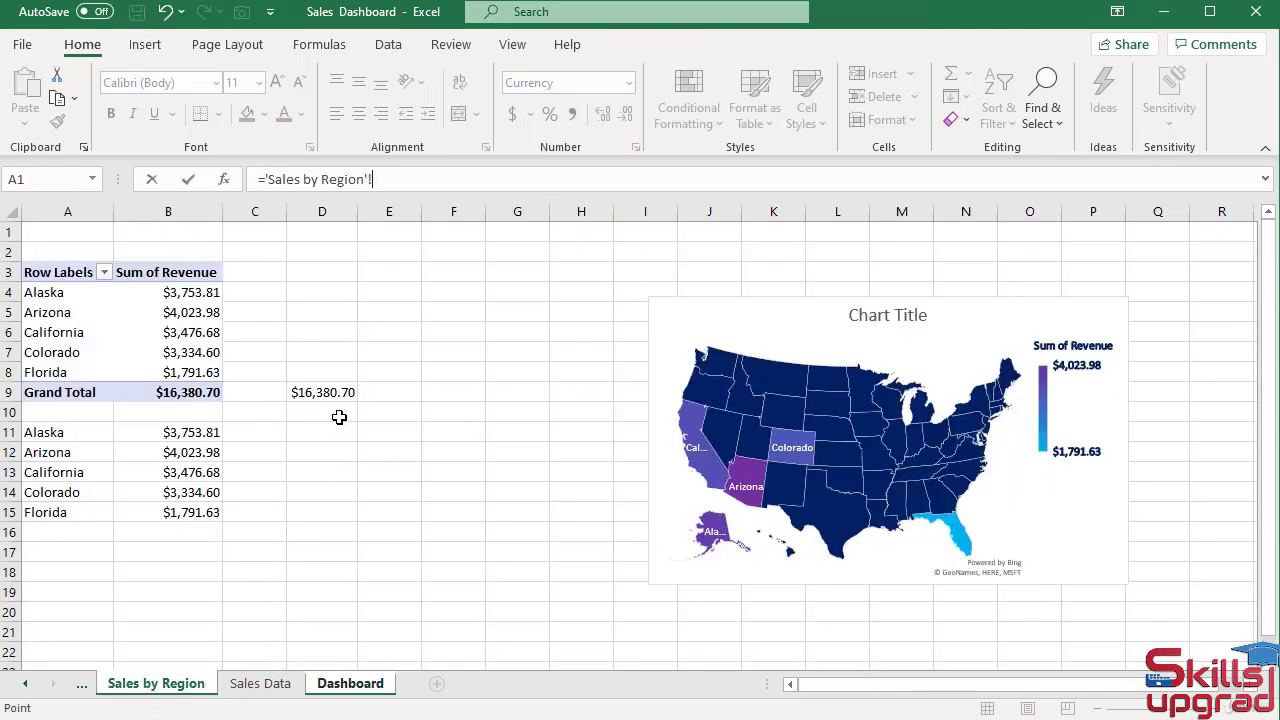
{"action": "left_click", "coordinate": [327, 391]}
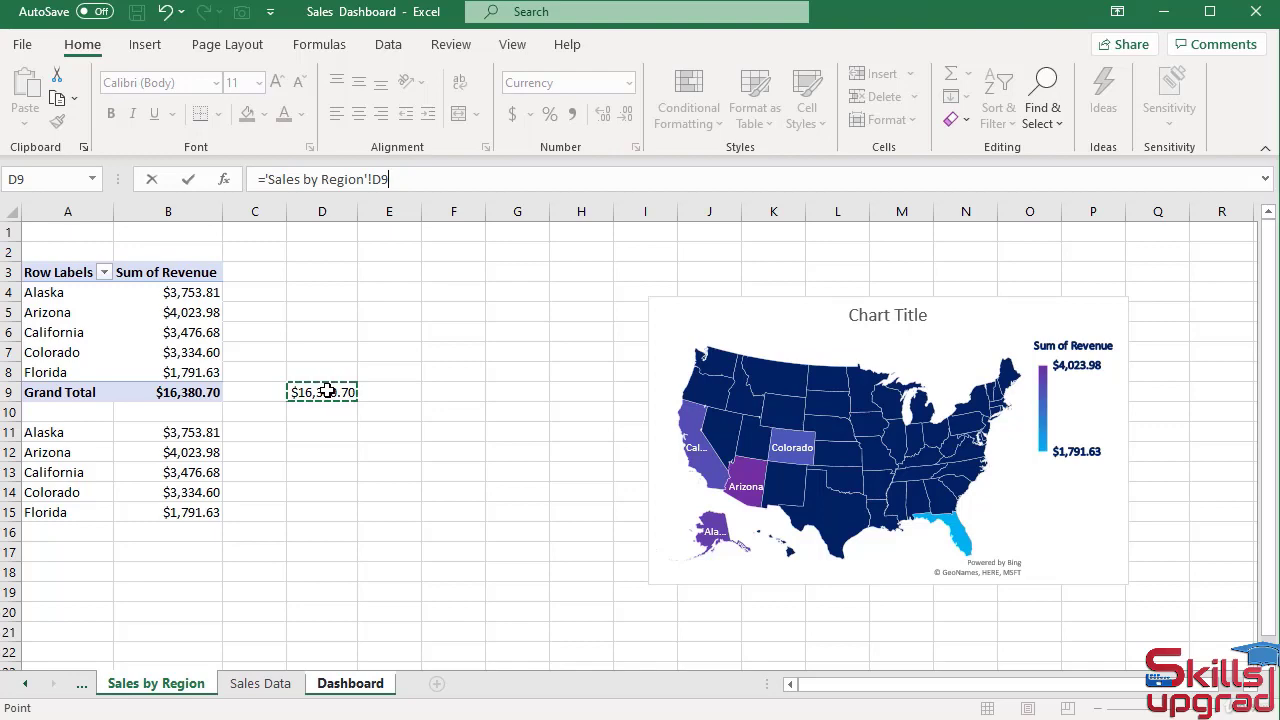
{"action": "key", "text": "Return"}
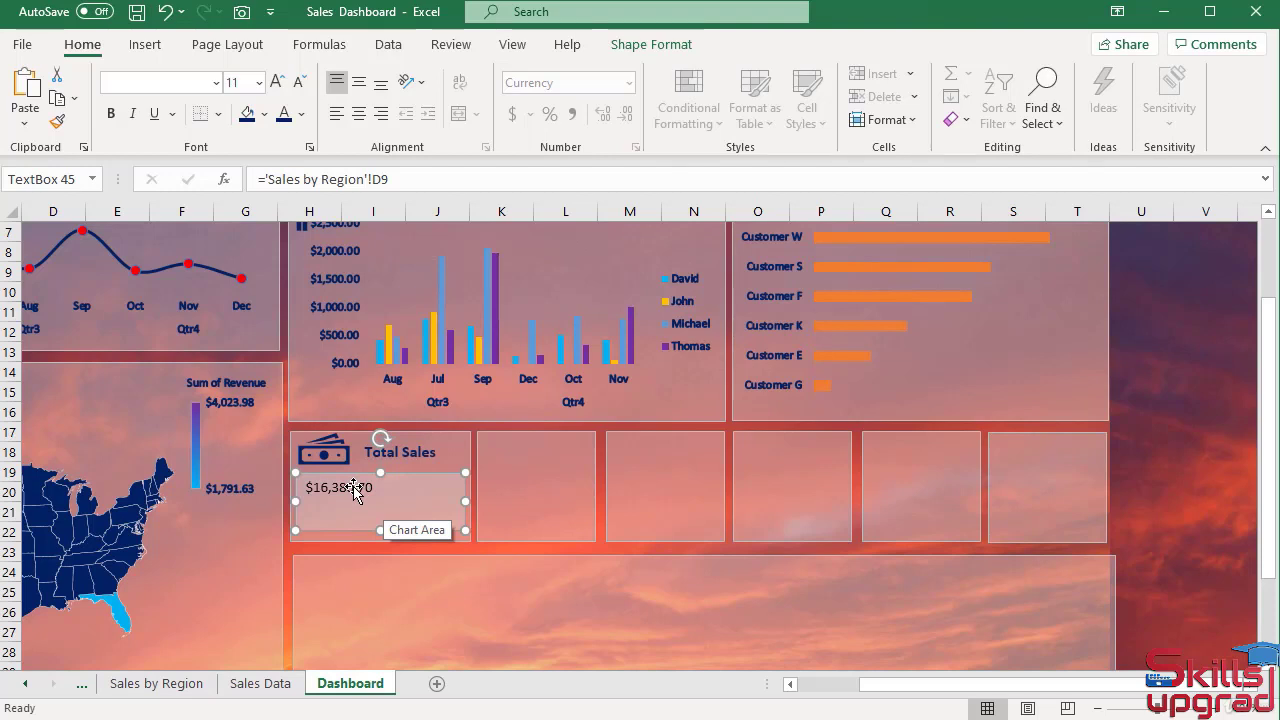
- Center the linked sales value horizontally and vertically in its box, and format it bold, dark blue and 24 pt
{"action": "left_click", "coordinate": [355, 488]}
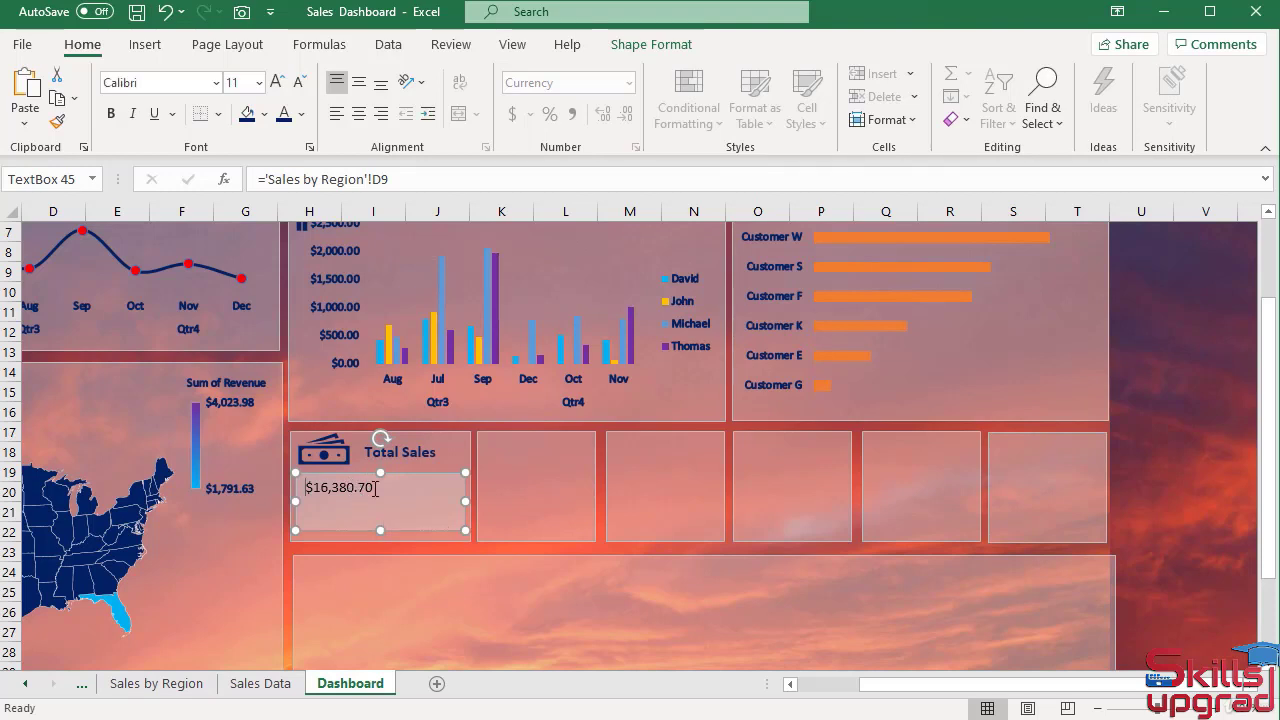
{"action": "double_click", "coordinate": [375, 488]}
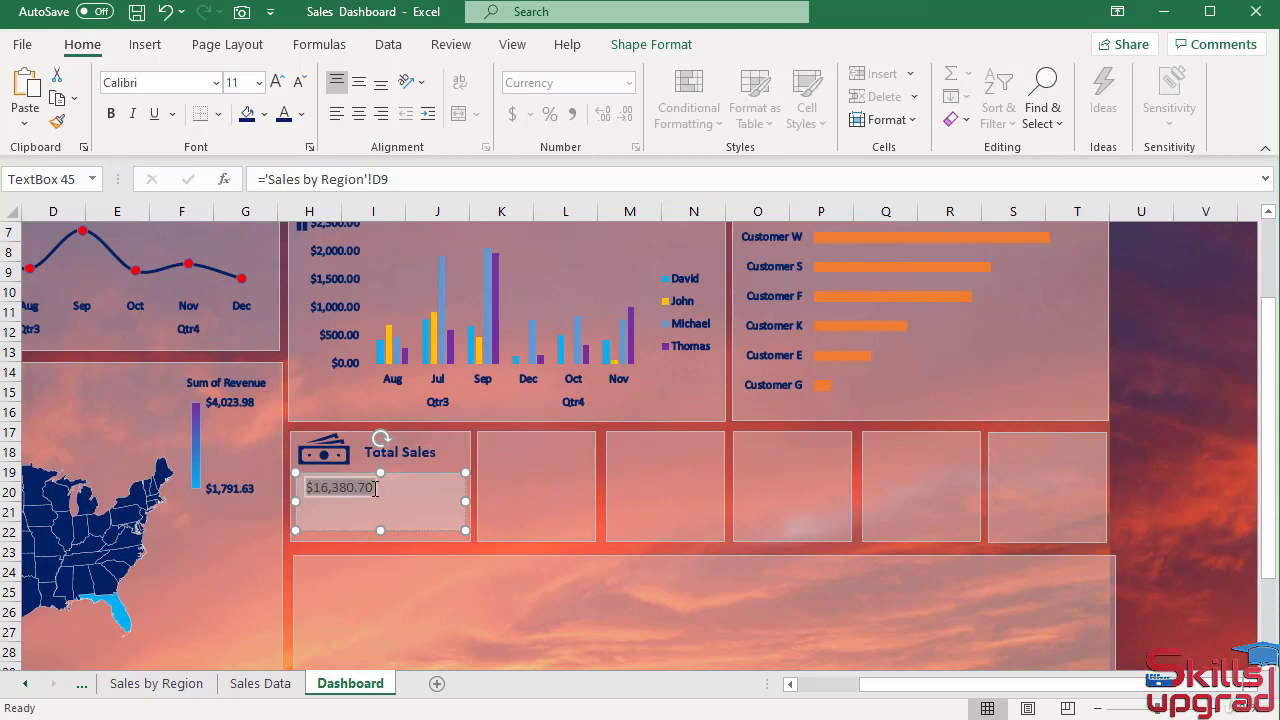
{"action": "left_click", "coordinate": [358, 115]}
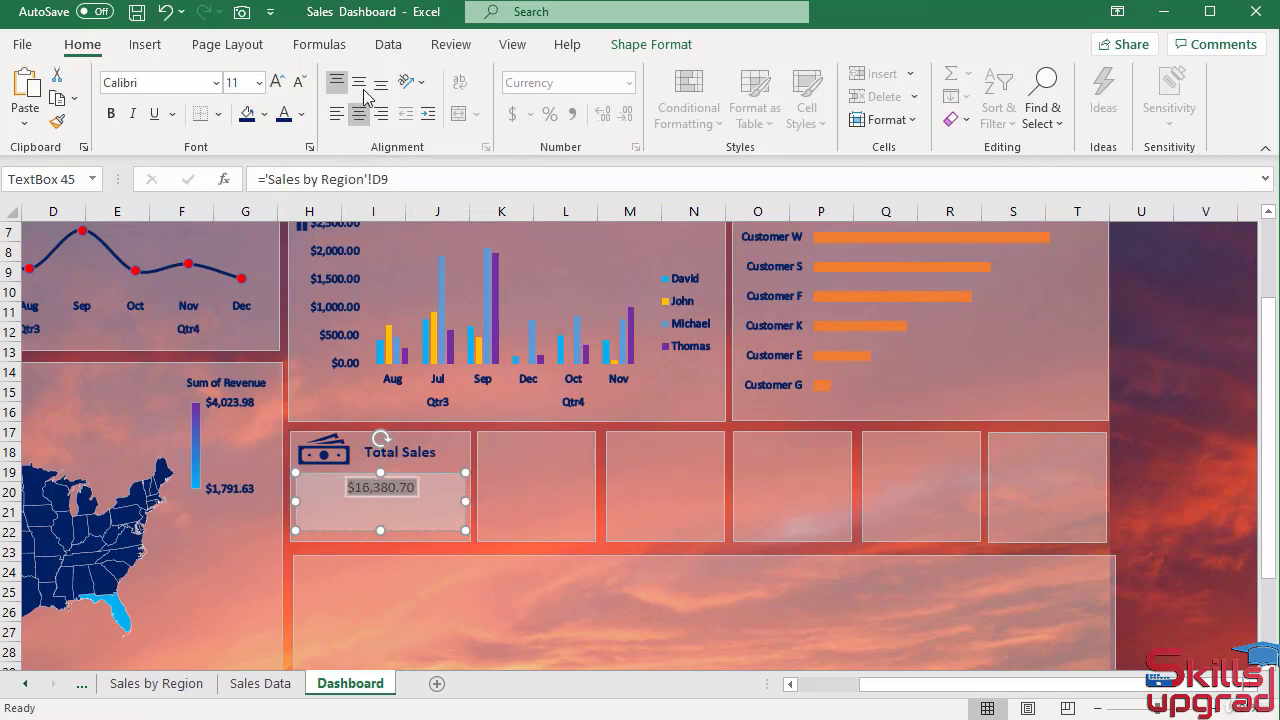
{"action": "left_click", "coordinate": [366, 90]}
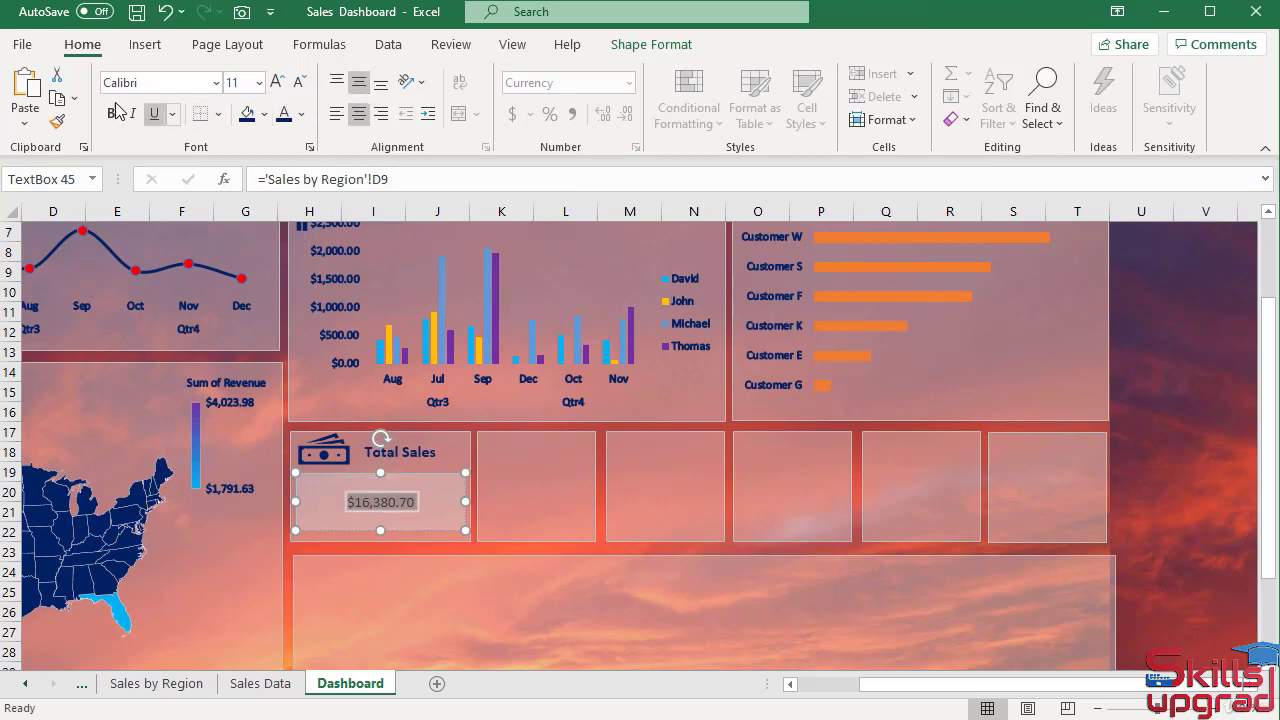
{"action": "left_click", "coordinate": [258, 83]}
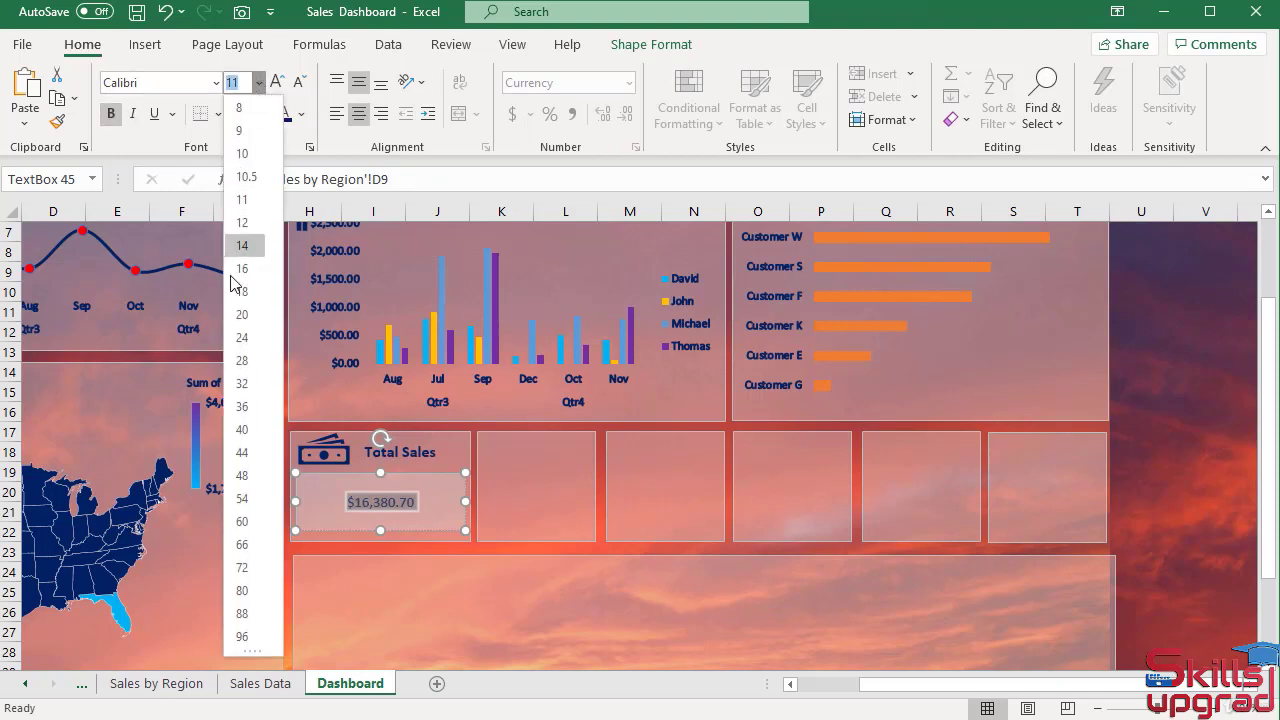
{"action": "left_click", "coordinate": [242, 338]}
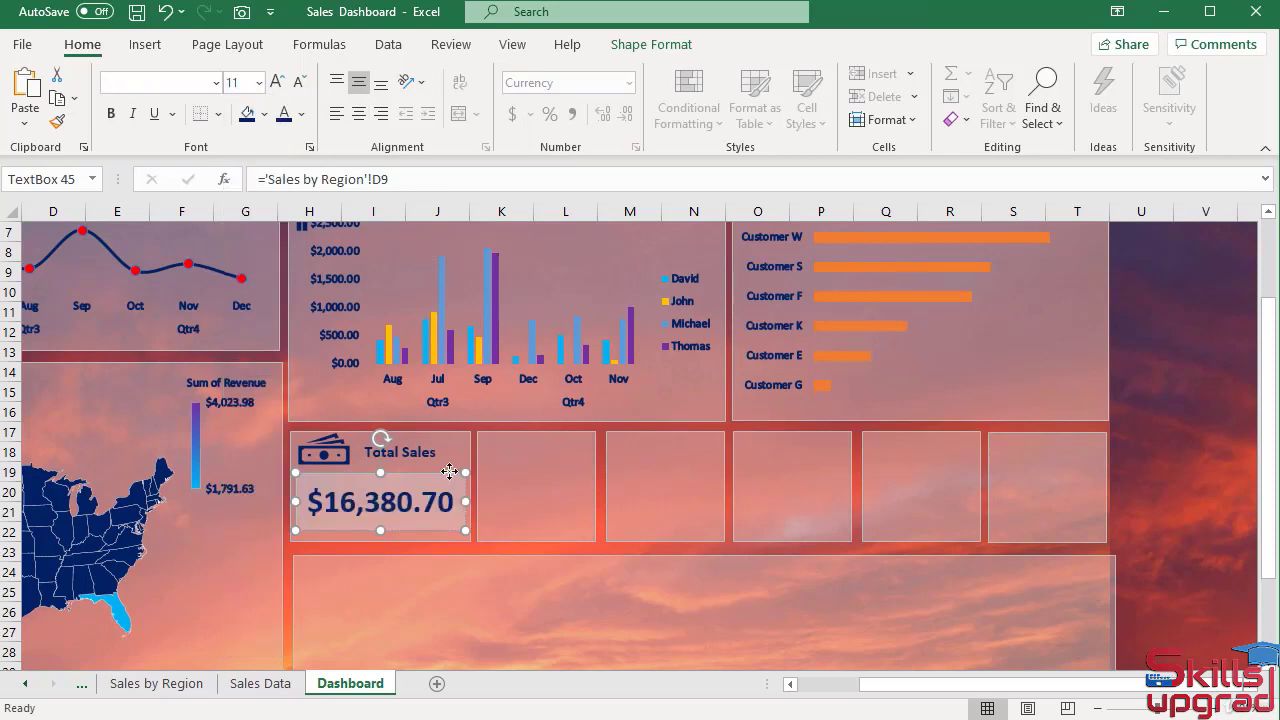
- Remove the shape fill and the outline from the sales value text box
{"action": "left_click", "coordinate": [670, 46]}
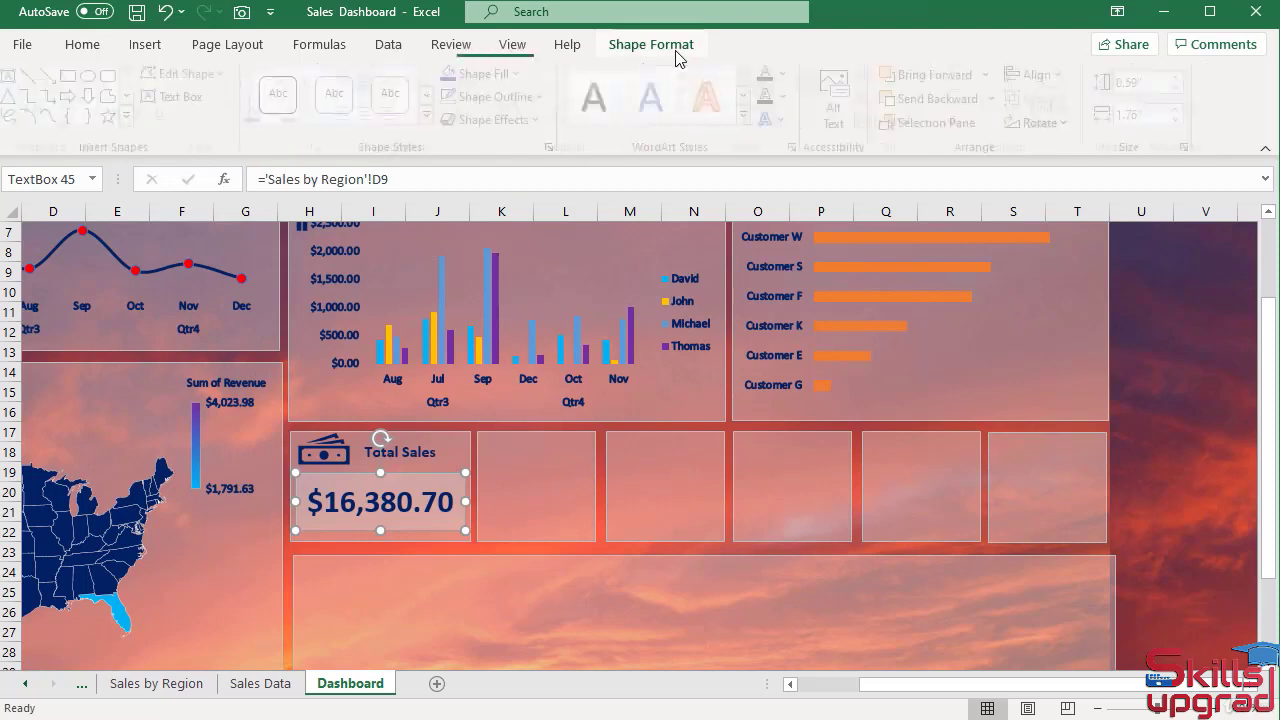
{"action": "left_click", "coordinate": [505, 74]}
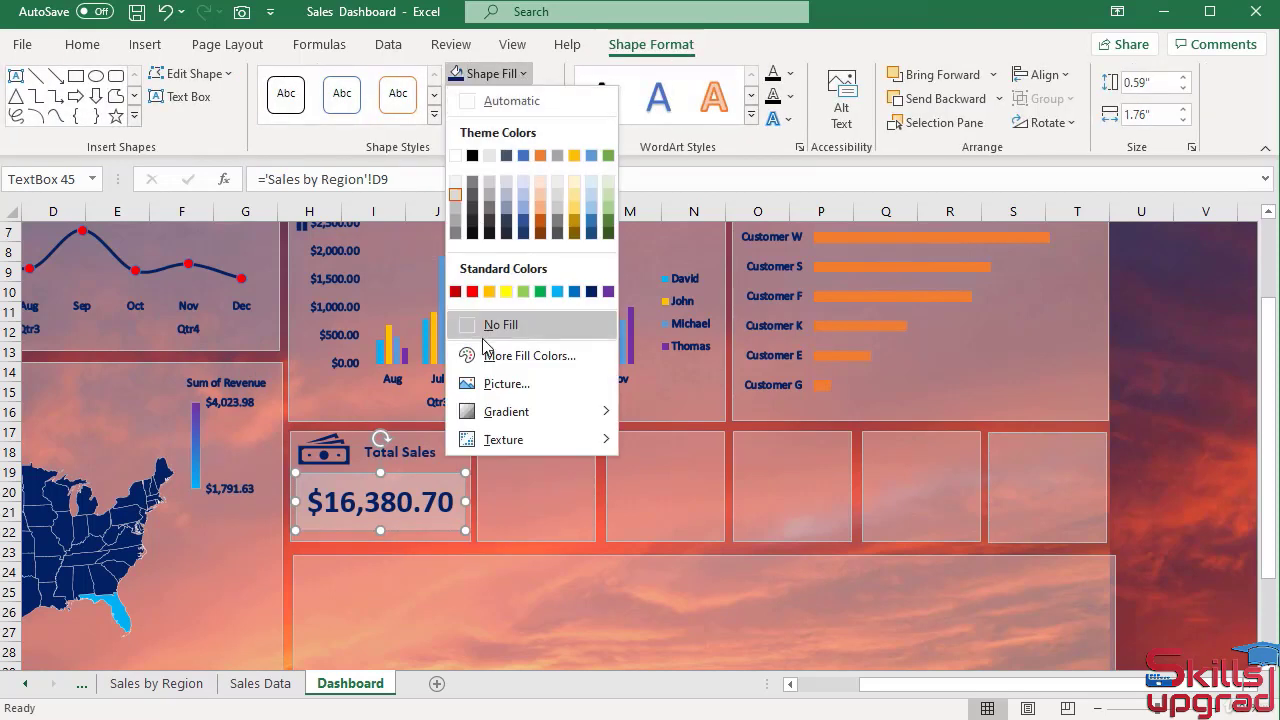
{"action": "left_click", "coordinate": [467, 330]}
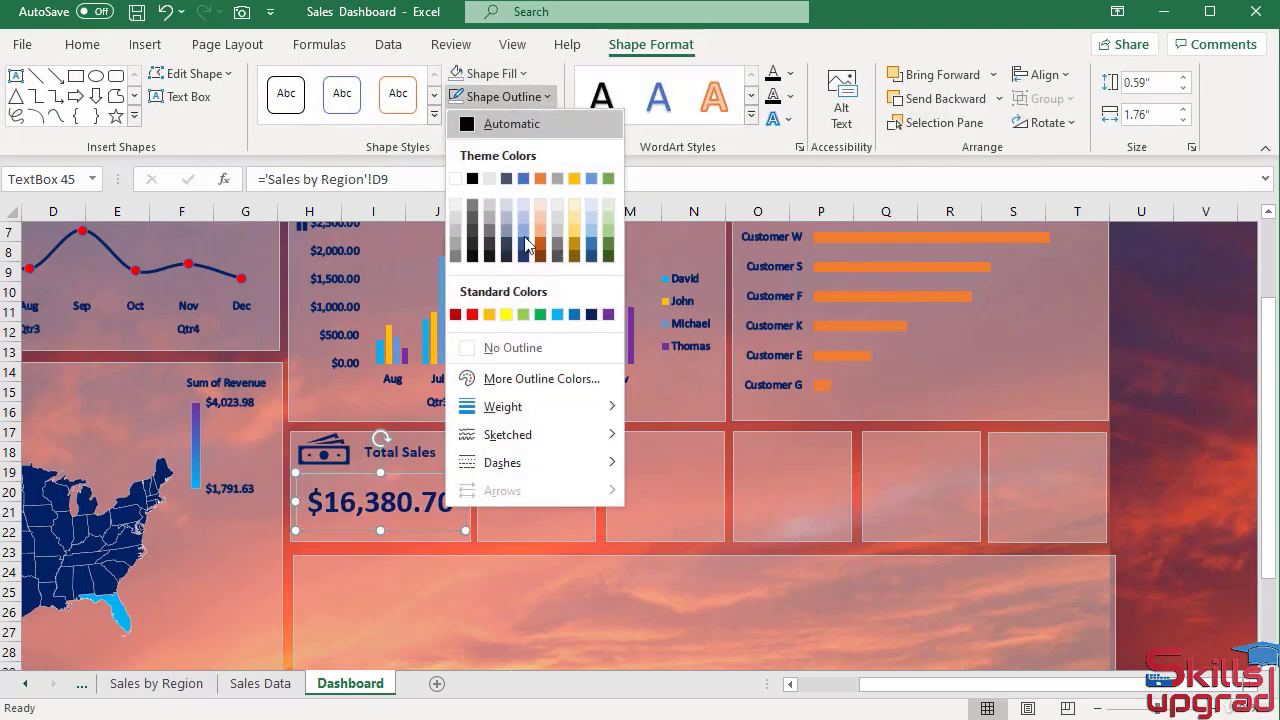
{"action": "left_click", "coordinate": [498, 96]}
{"action": "left_click", "coordinate": [472, 348]}
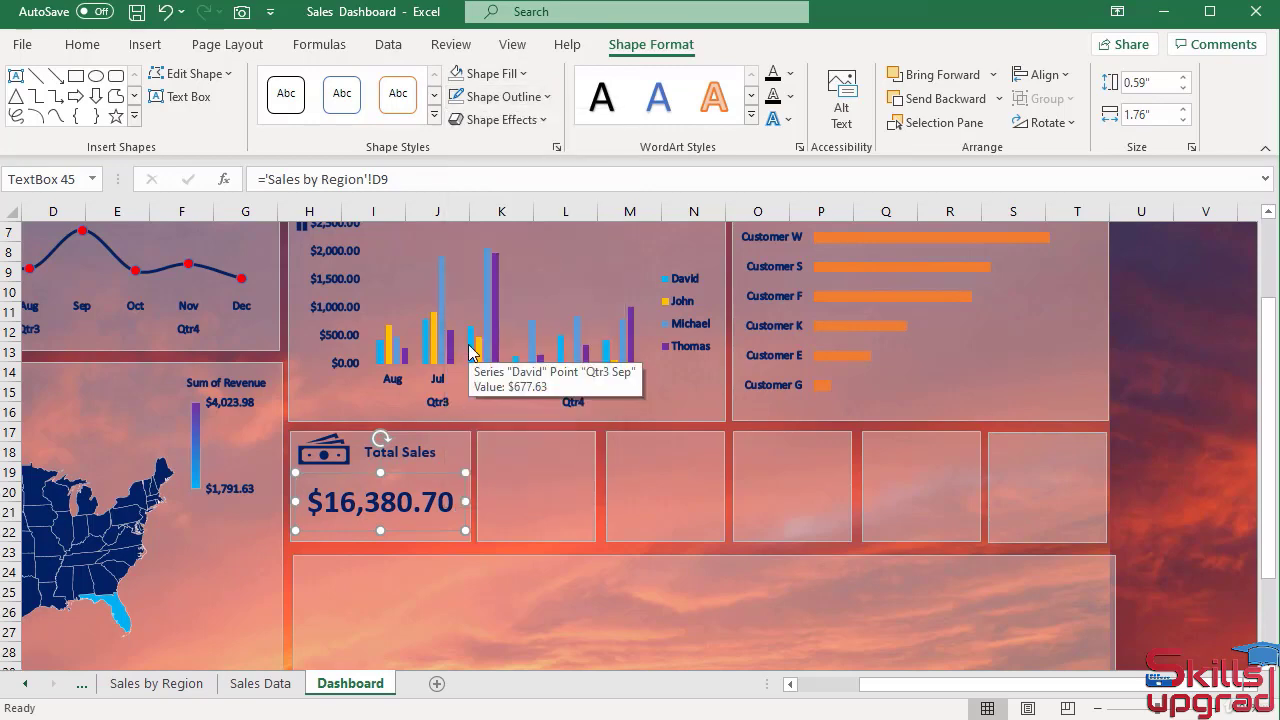
{"action": "left_click", "coordinate": [1156, 360]}
- Reposition the linked sales value slightly higher inside the Total Sales card
{"action": "left_click", "coordinate": [402, 485]}
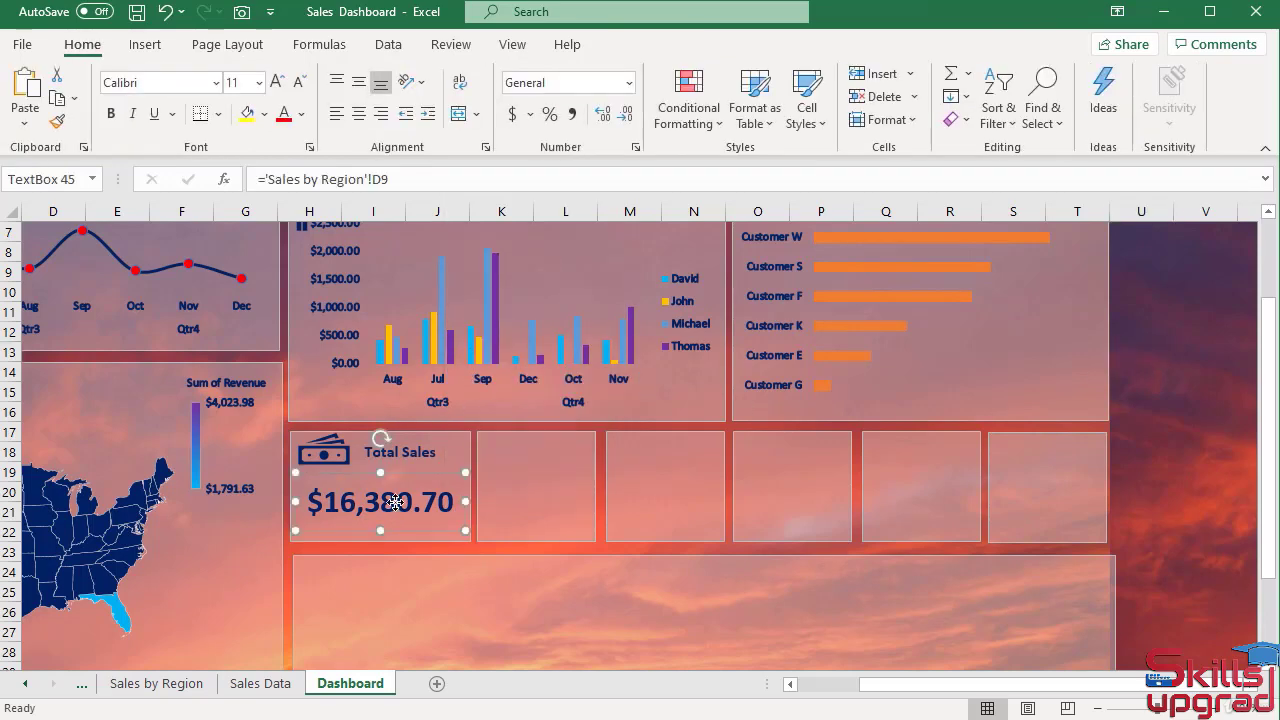
{"action": "left_click_drag", "start_coordinate": [402, 485], "coordinate": [407, 470]}
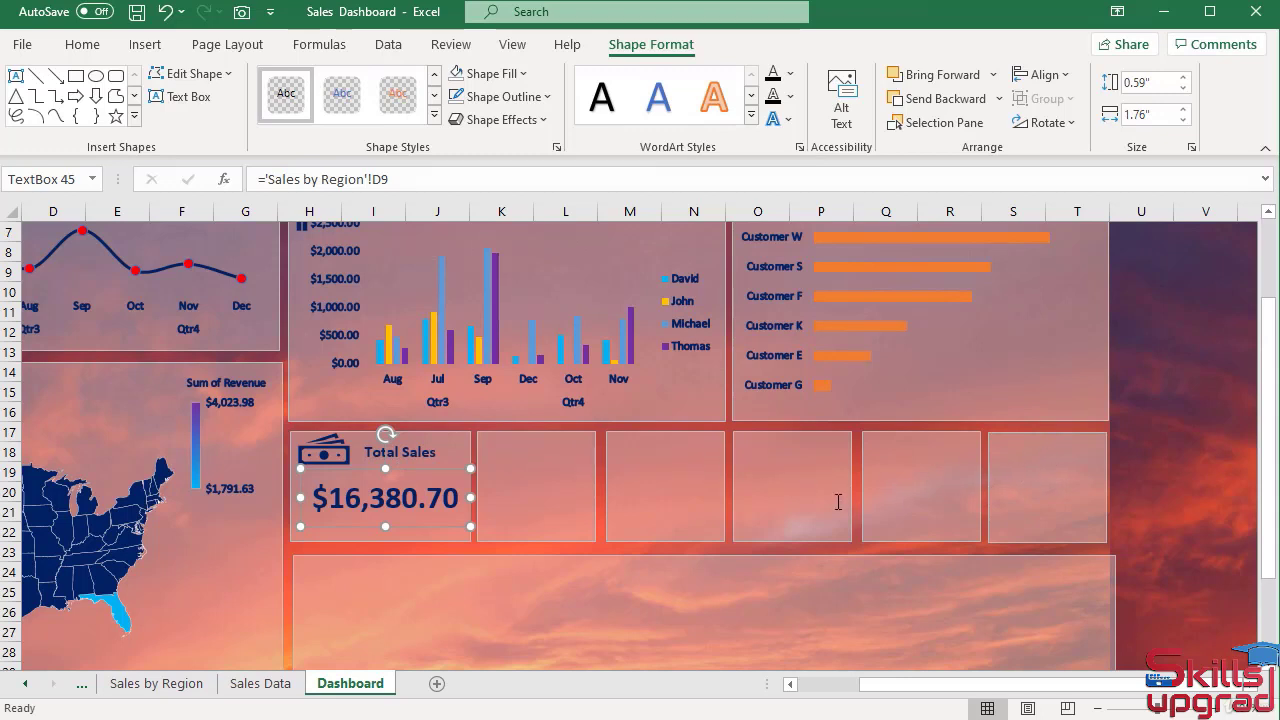
- Duplicate the "Total Sales" title text box into each of the five empty cards beside the Total Sales card
{"action": "left_click", "coordinate": [424, 450]}
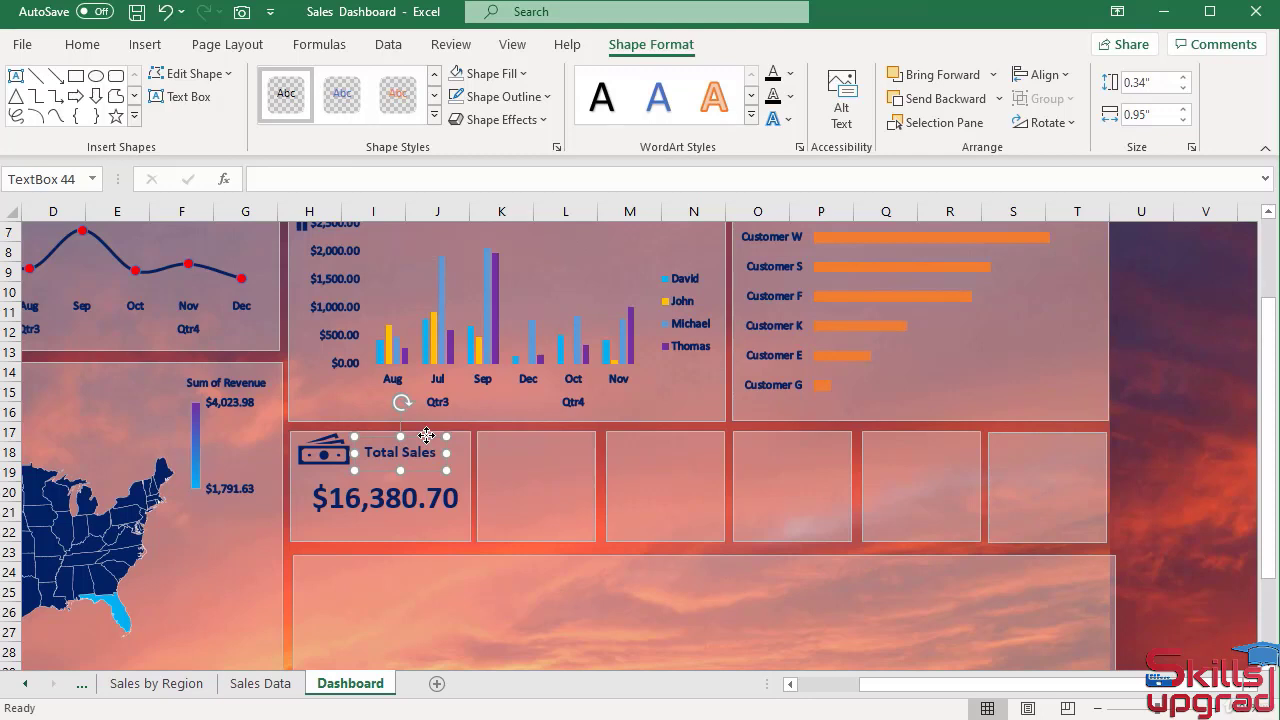
{"action": "left_click_drag", "start_coordinate": [426, 436], "coordinate": [554, 436]}
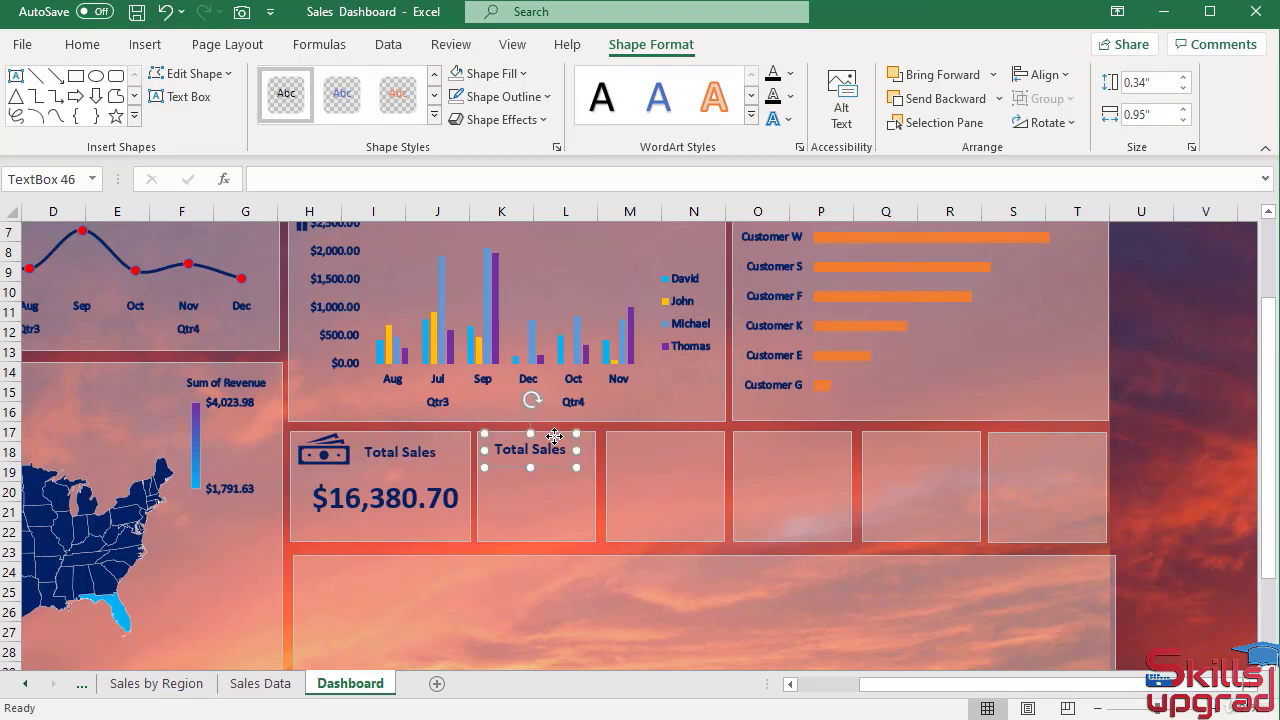
{"action": "left_click", "coordinate": [427, 453], "text": "shift"}
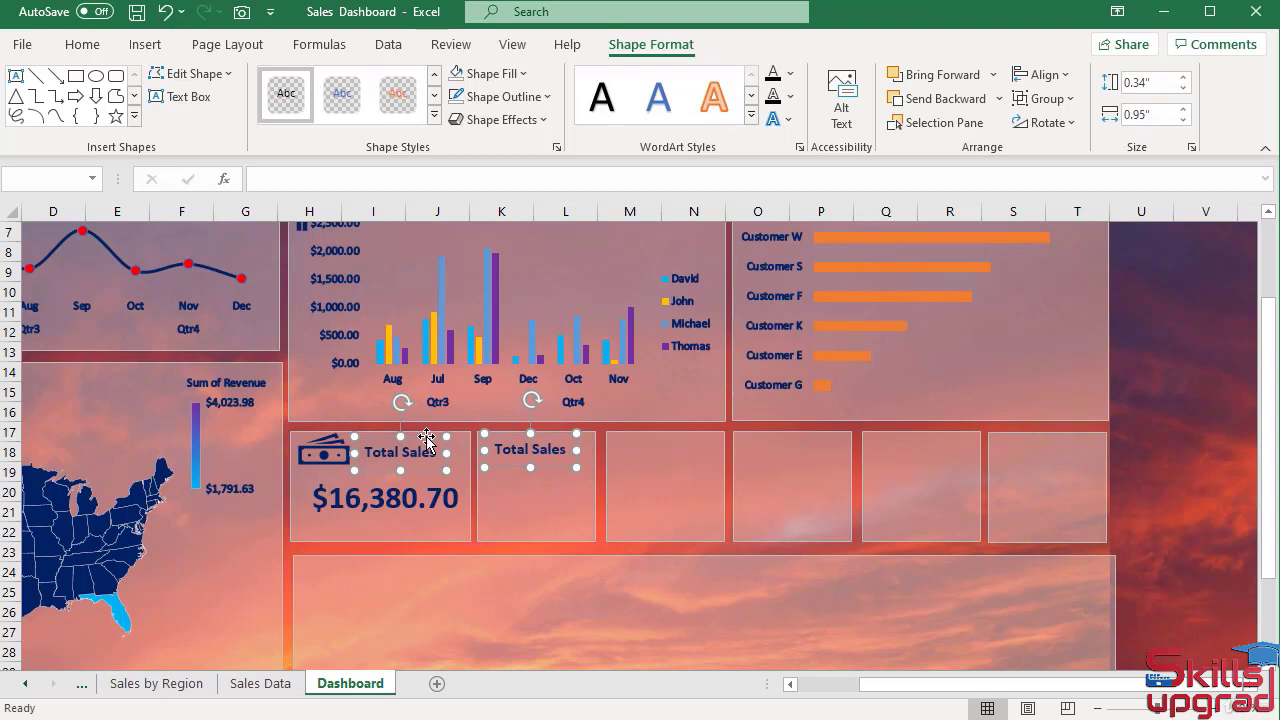
{"action": "key", "text": "ctrl+d"}
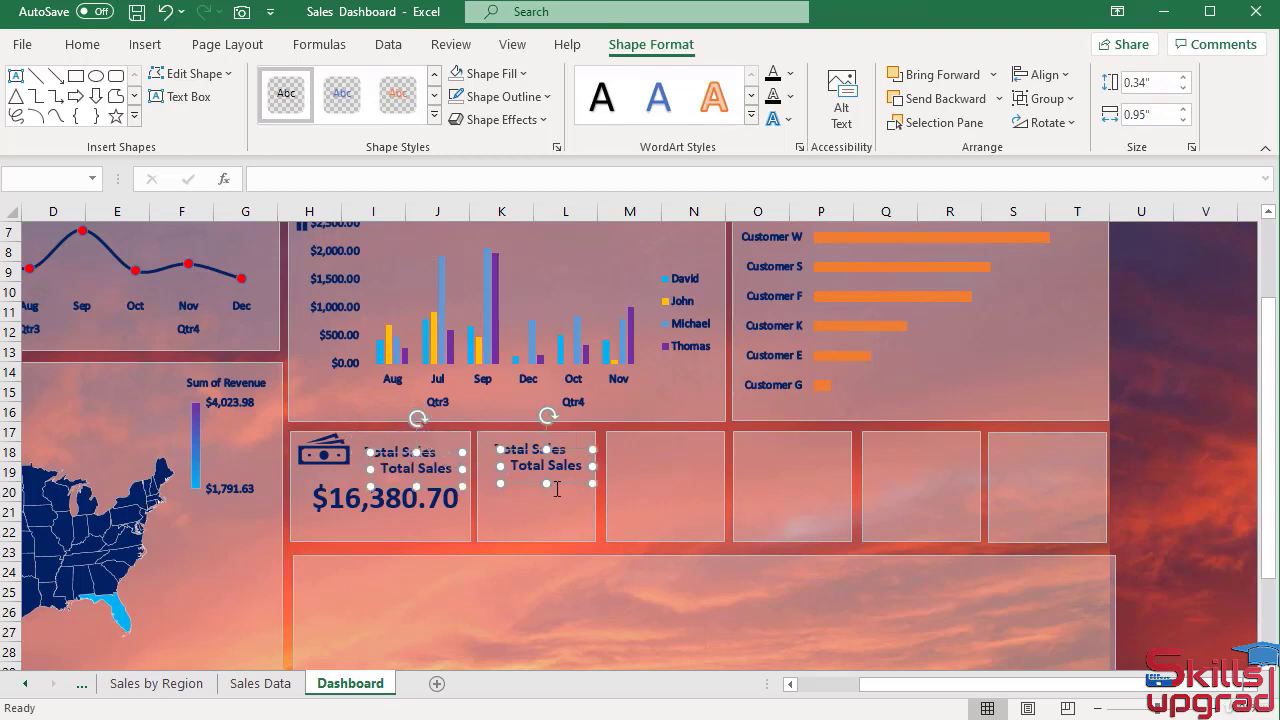
{"action": "left_click_drag", "start_coordinate": [572, 484], "coordinate": [817, 466]}
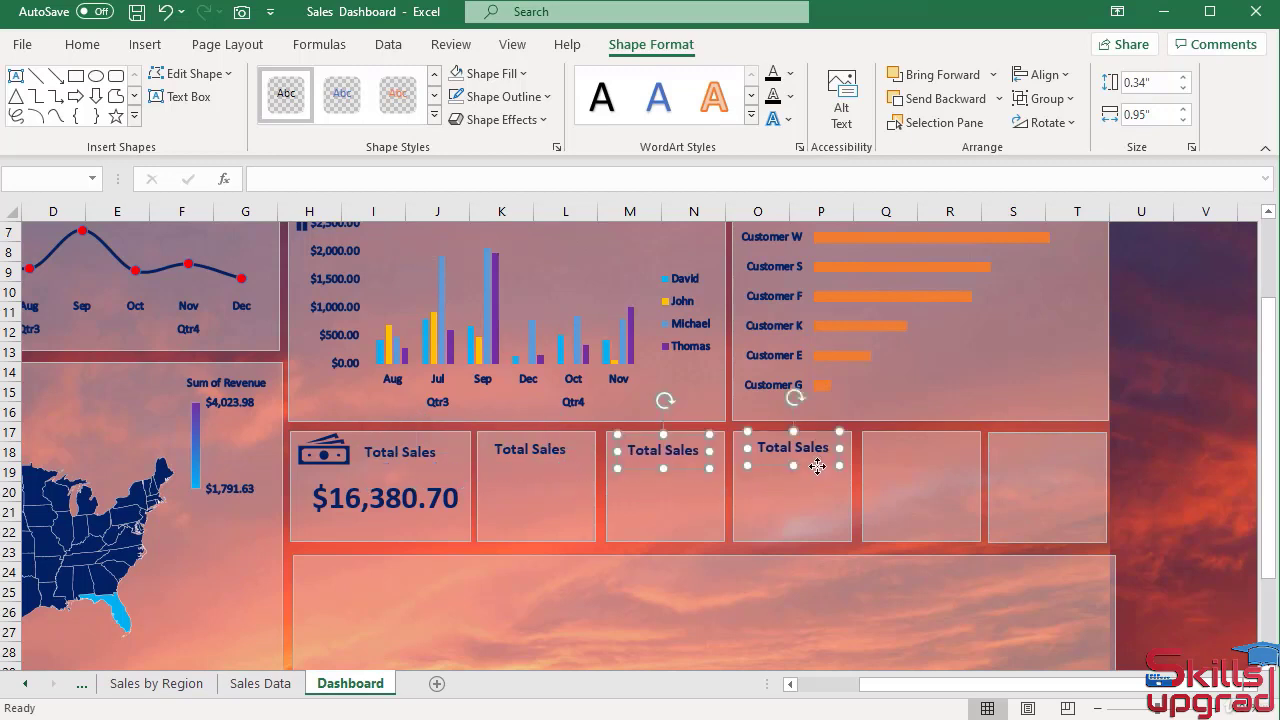
{"action": "key", "text": "ctrl+d"}
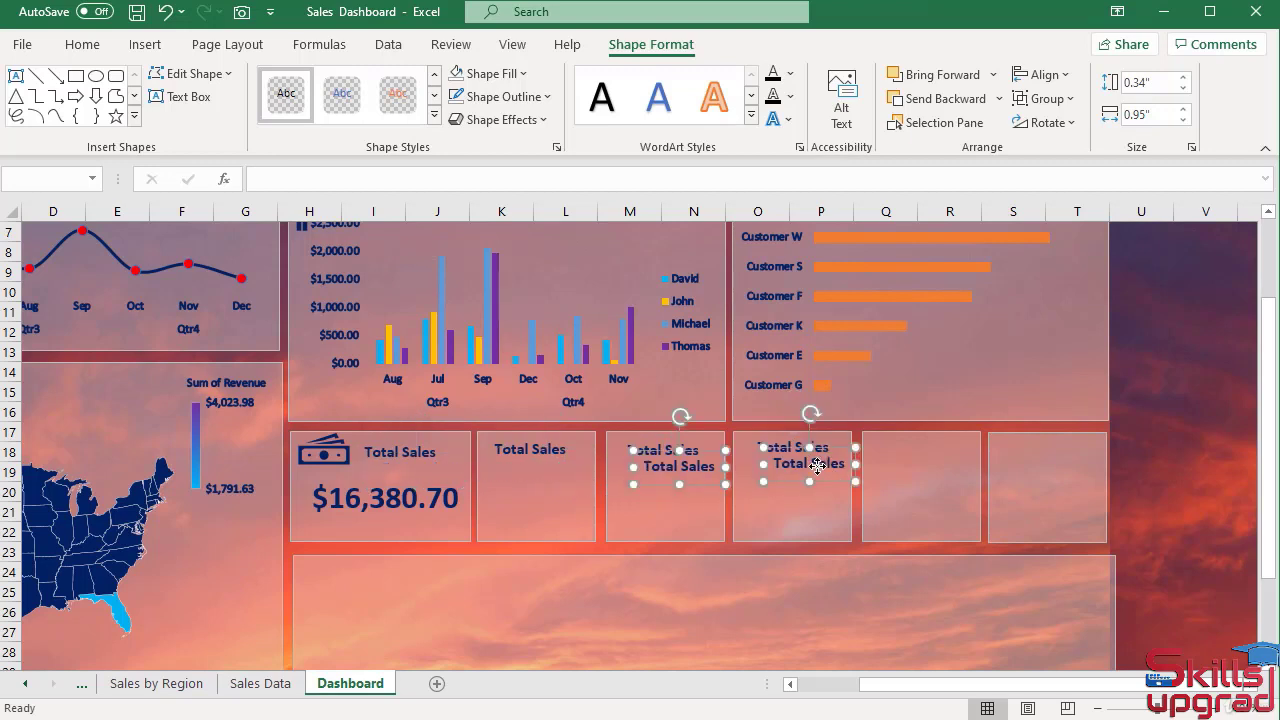
{"action": "left_click_drag", "start_coordinate": [862, 484], "coordinate": [1063, 463]}
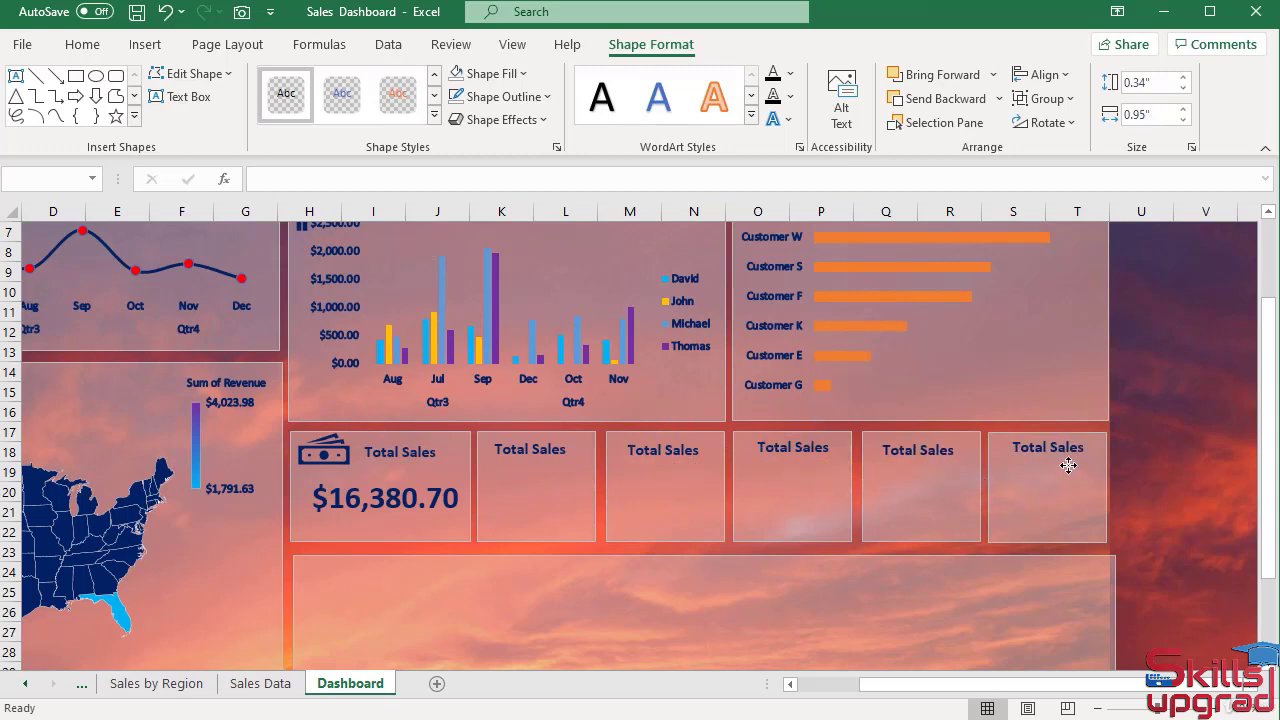
{"action": "left_click", "coordinate": [1143, 491]}
- Move the titles of the fourth and sixth cards down slightly to line up with the neighbouring card titles
{"action": "left_click", "coordinate": [1050, 445]}
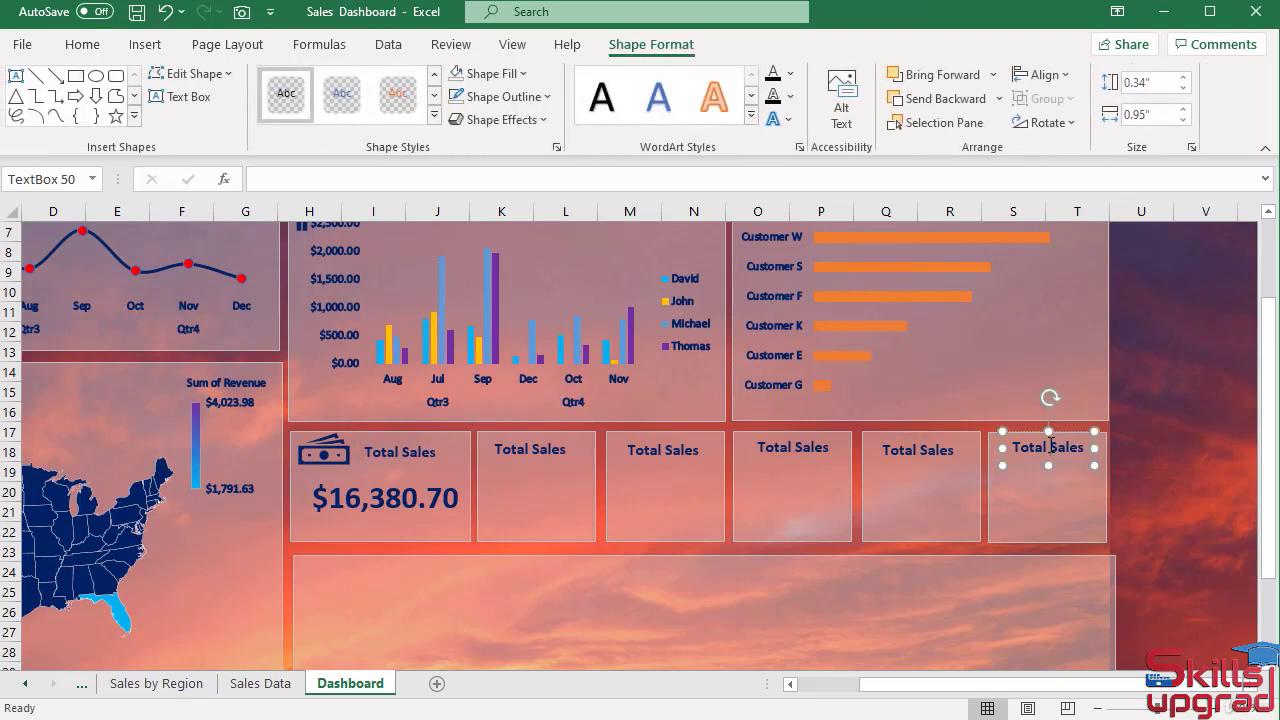
{"action": "left_click", "coordinate": [779, 447]}
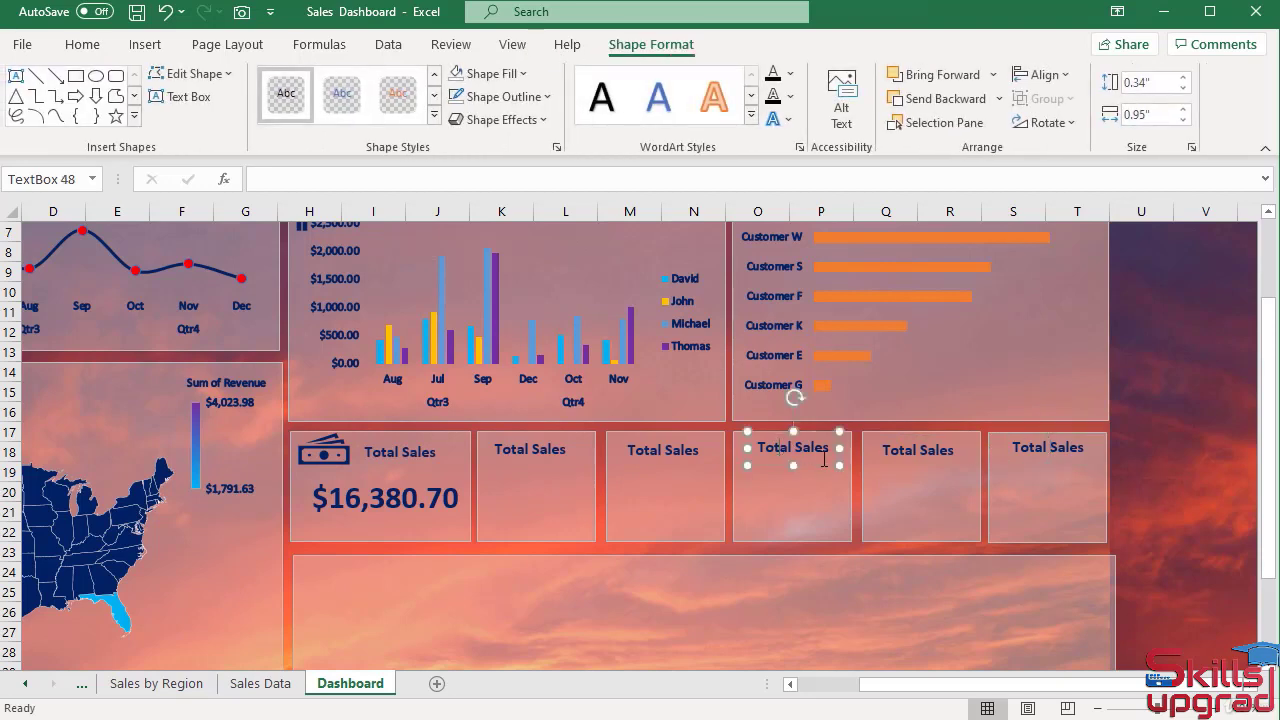
{"action": "left_click", "coordinate": [1053, 454]}
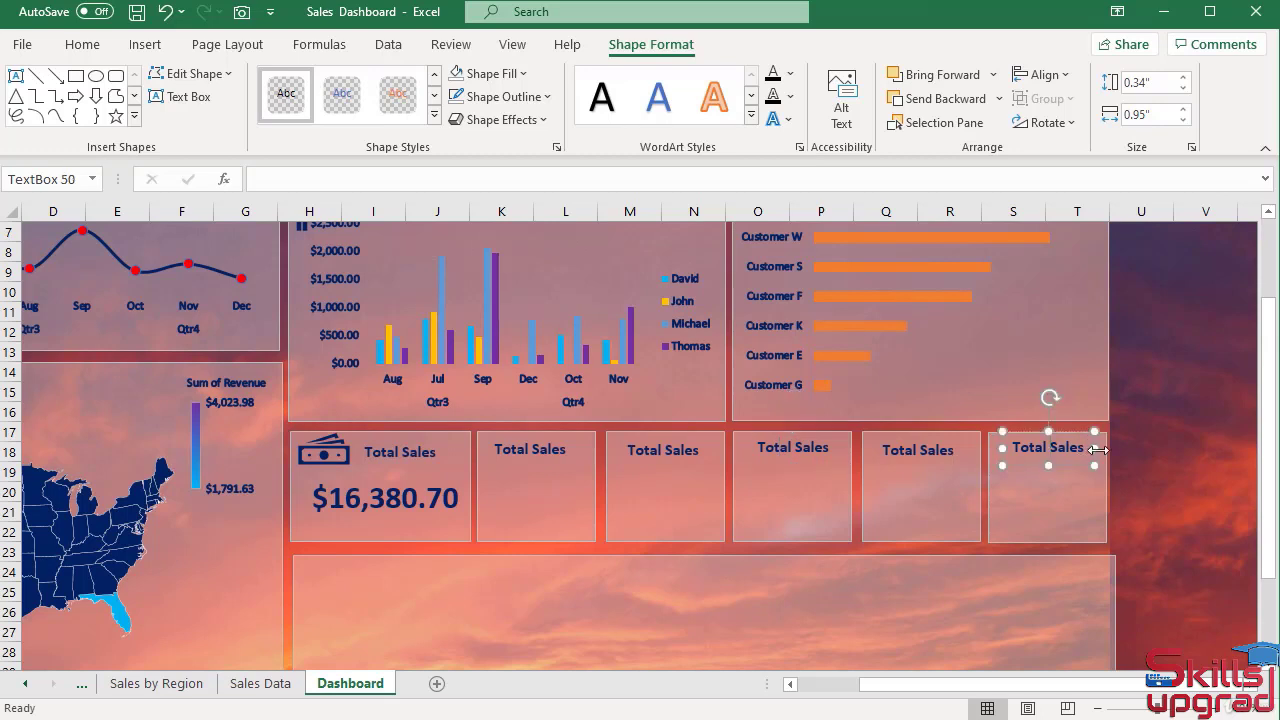
{"action": "left_click", "coordinate": [828, 443], "text": "shift"}
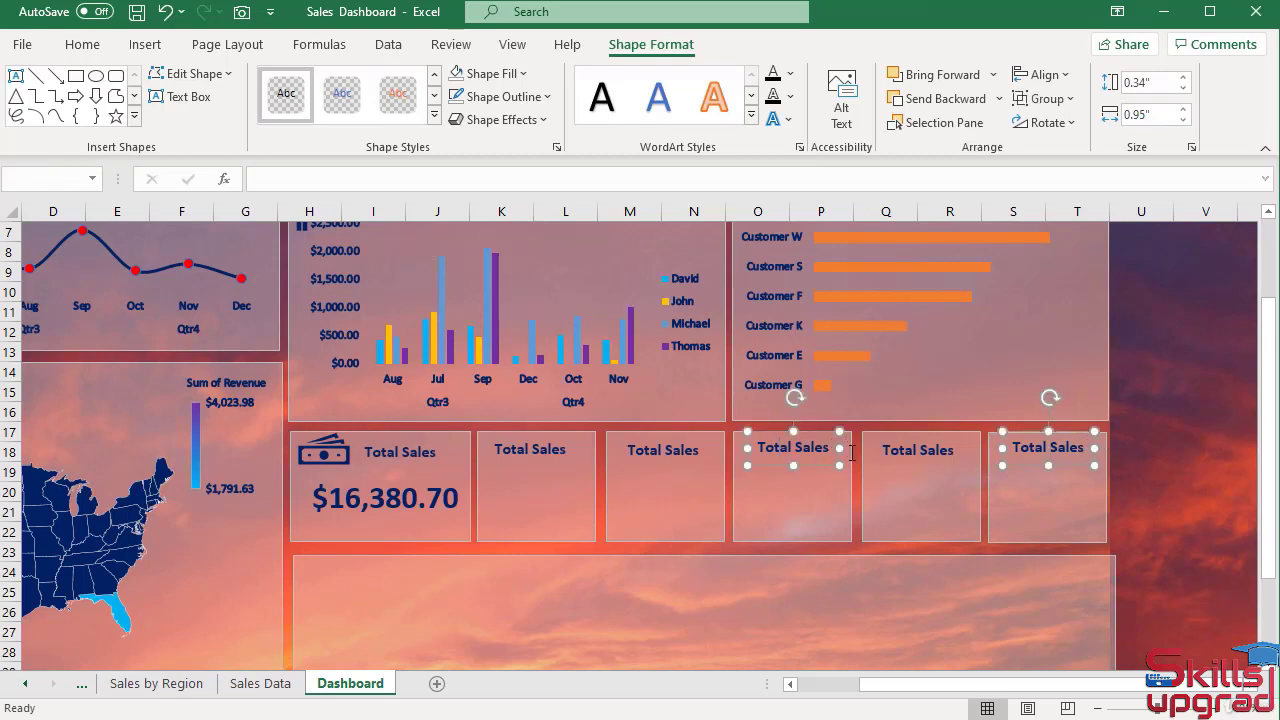
{"action": "left_click_drag", "start_coordinate": [821, 468], "coordinate": [820, 471]}
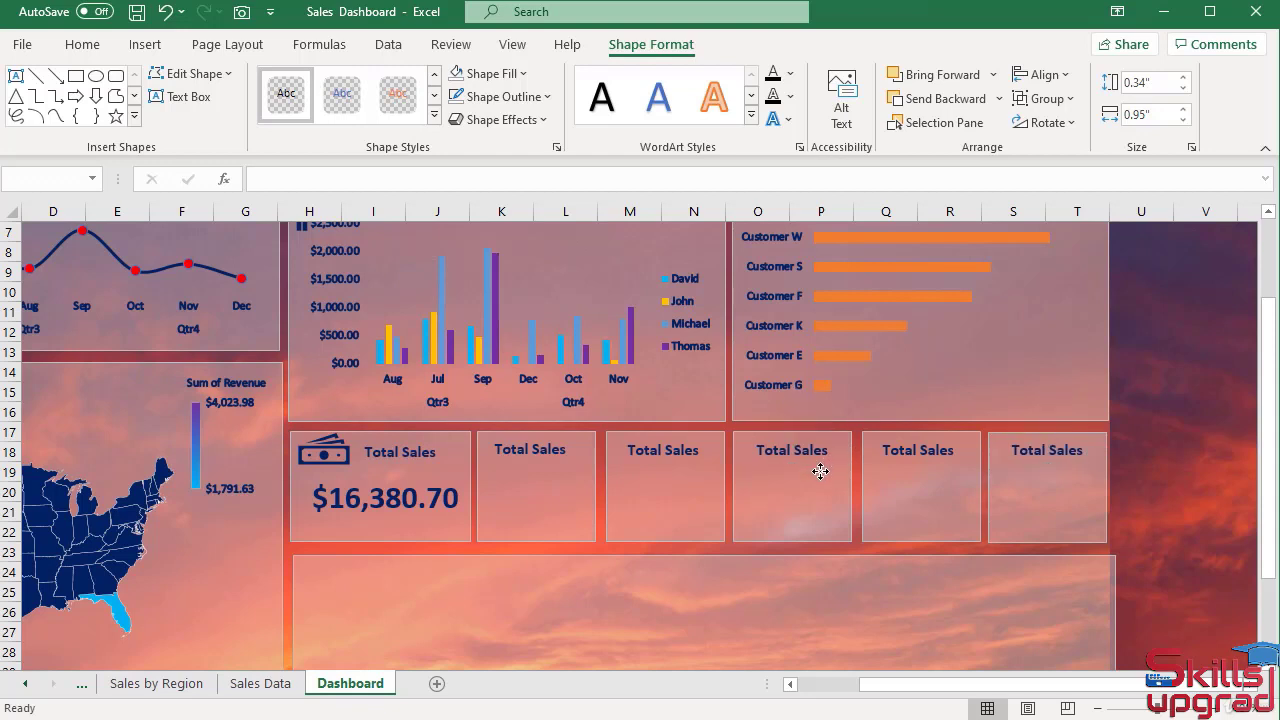
{"action": "left_click", "coordinate": [1149, 448]}
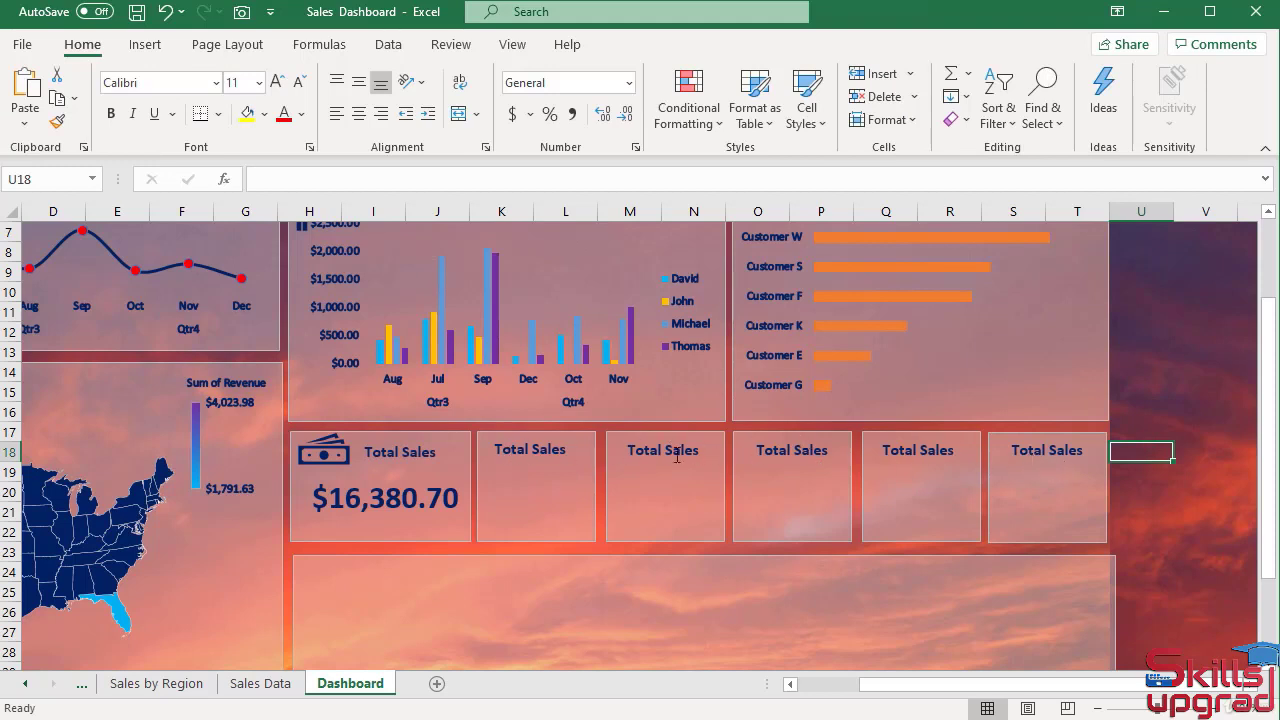
- Replace the second card's title with Alaska, copied from cell A4 of the Sales by Region sheet
{"action": "left_click", "coordinate": [175, 684]}
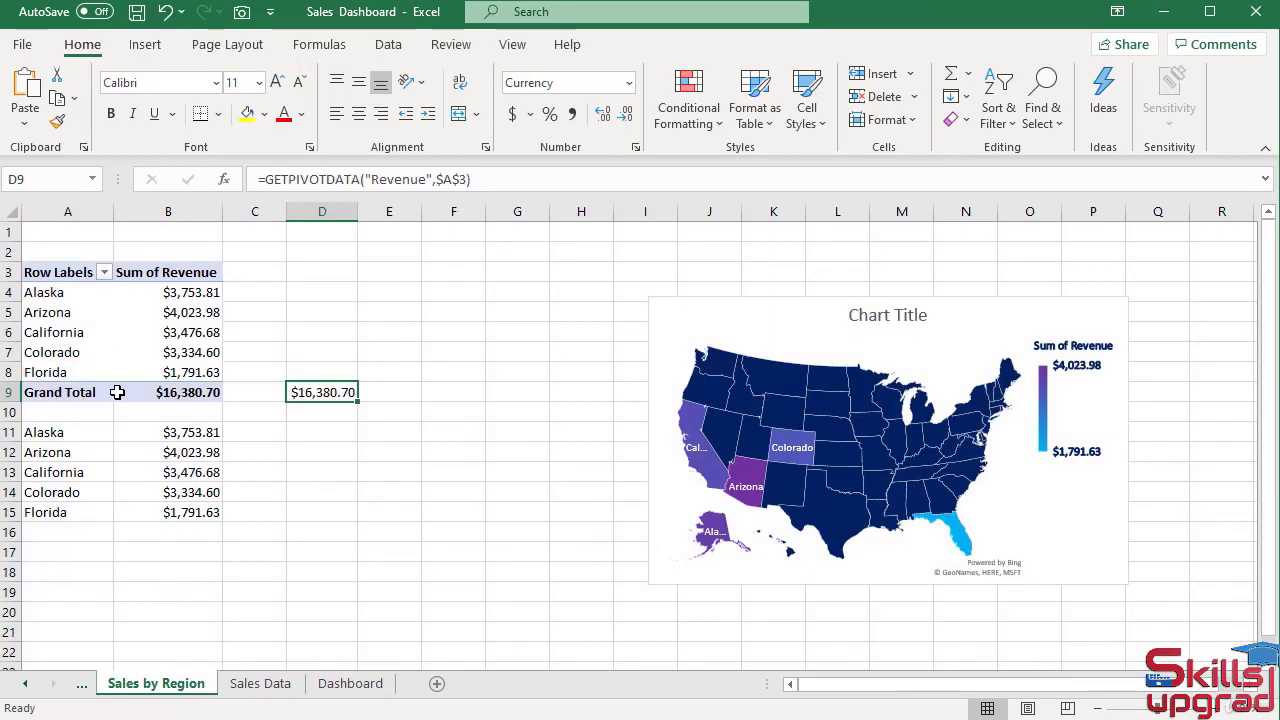
{"action": "left_click", "coordinate": [52, 292]}
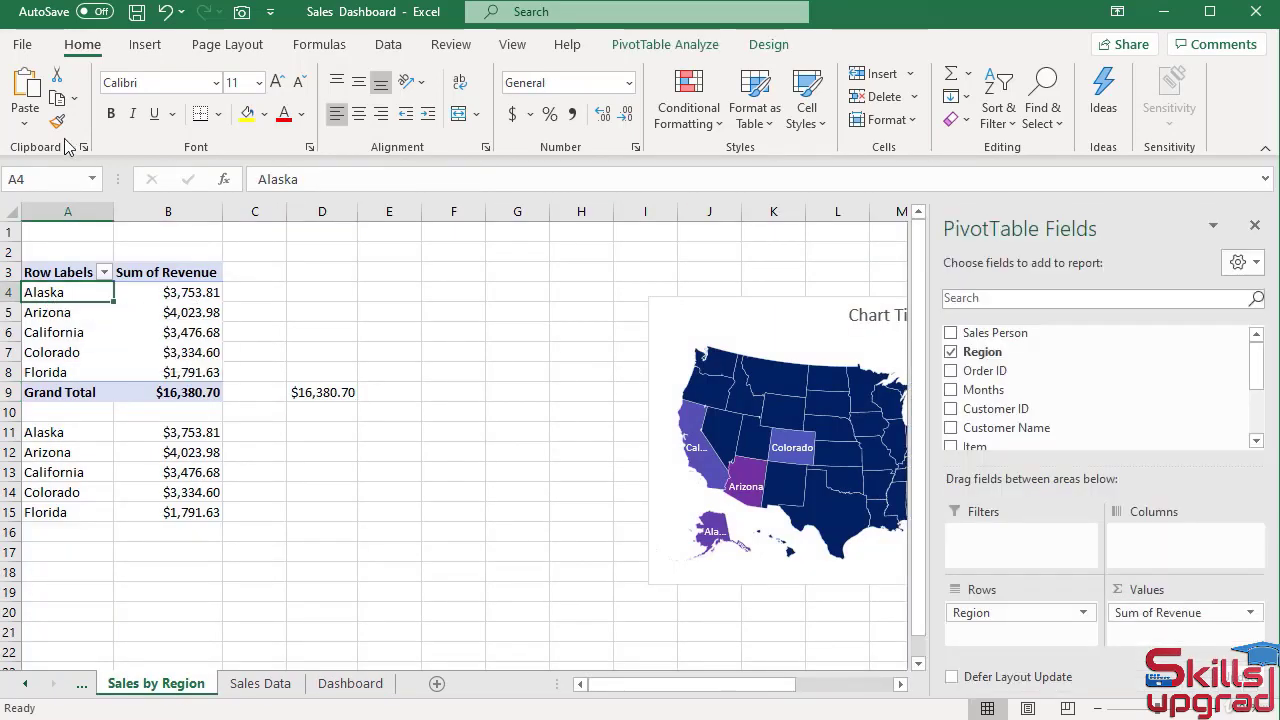
{"action": "left_click", "coordinate": [57, 97]}
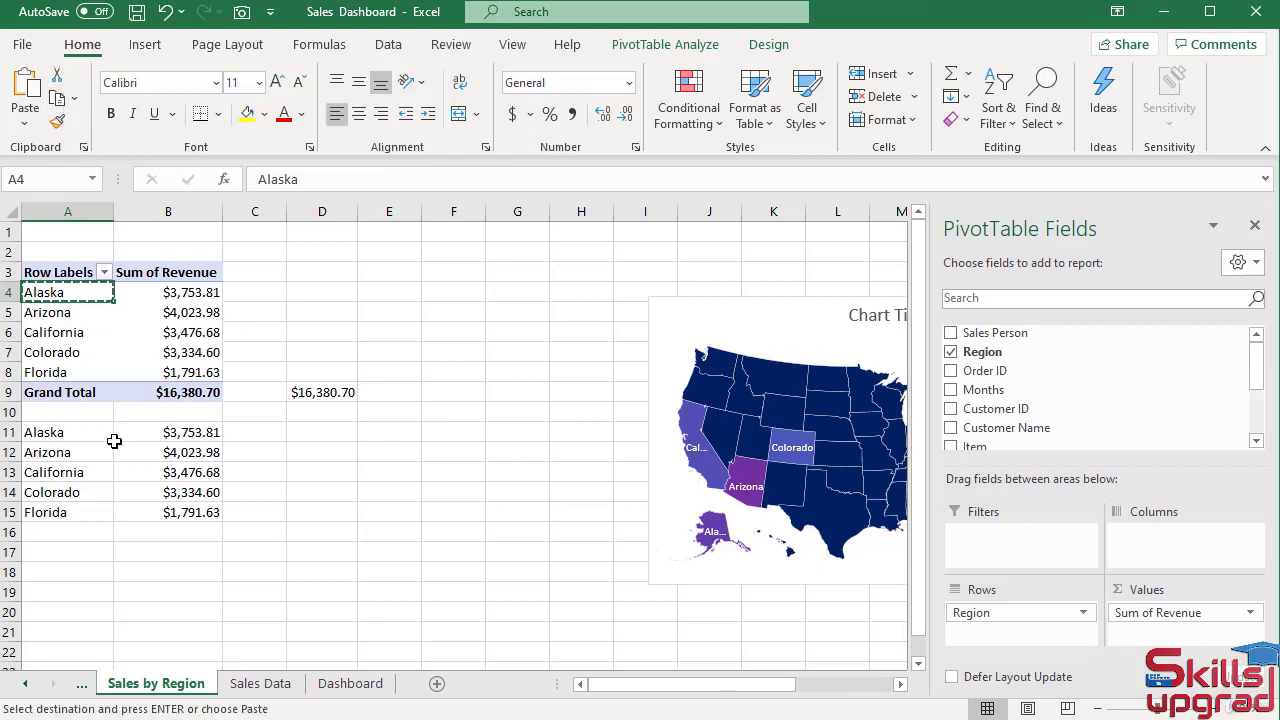
{"action": "left_click", "coordinate": [352, 683]}
{"action": "left_click", "coordinate": [537, 451]}
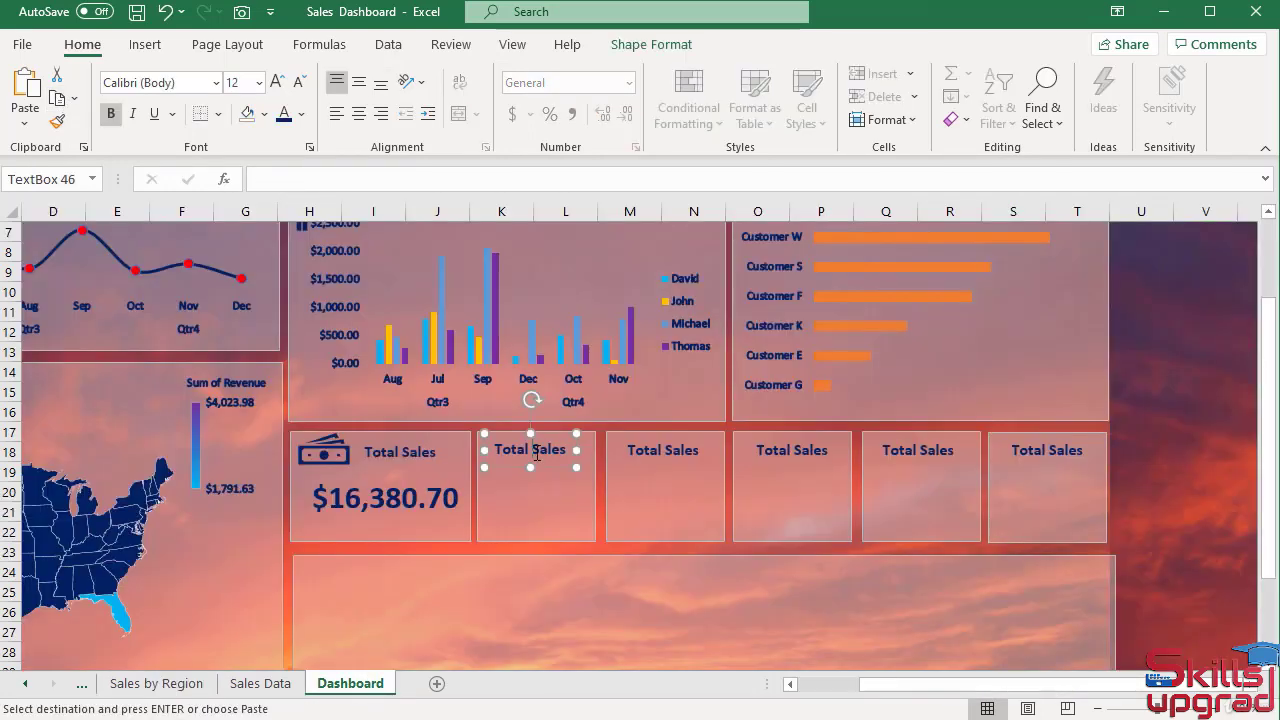
{"action": "triple_click", "coordinate": [537, 453]}
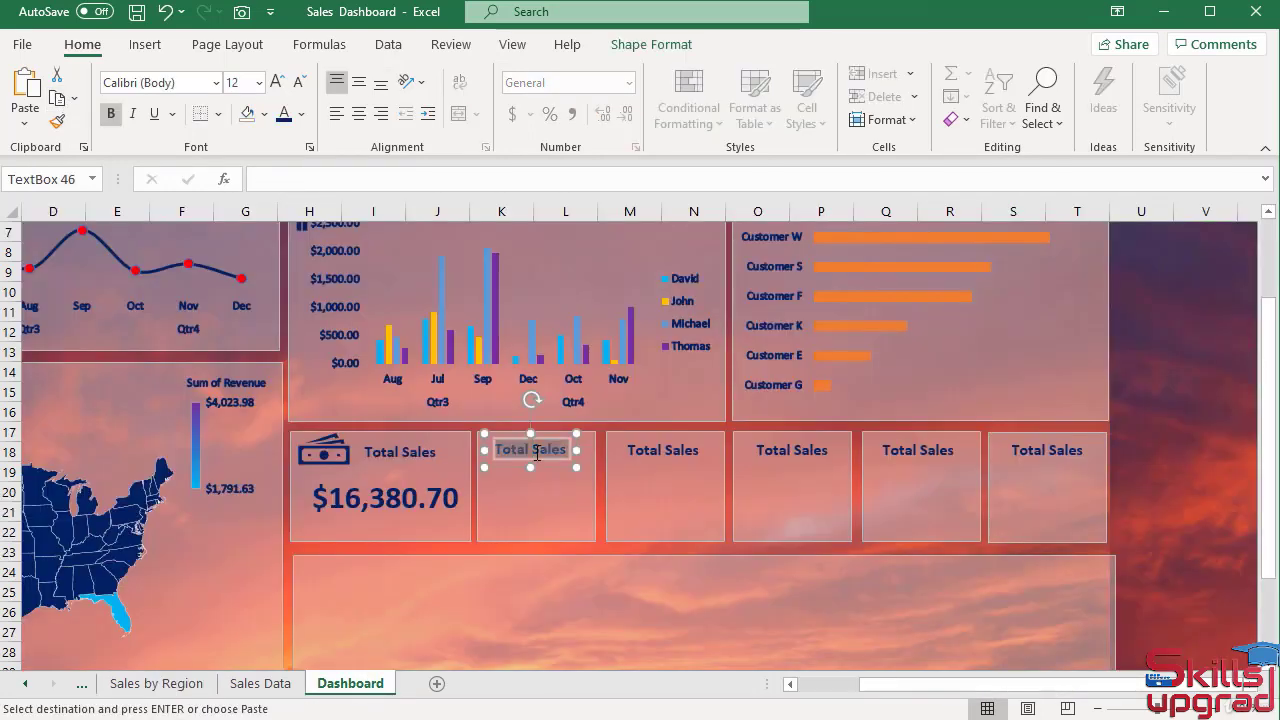
{"action": "left_click", "coordinate": [25, 95]}
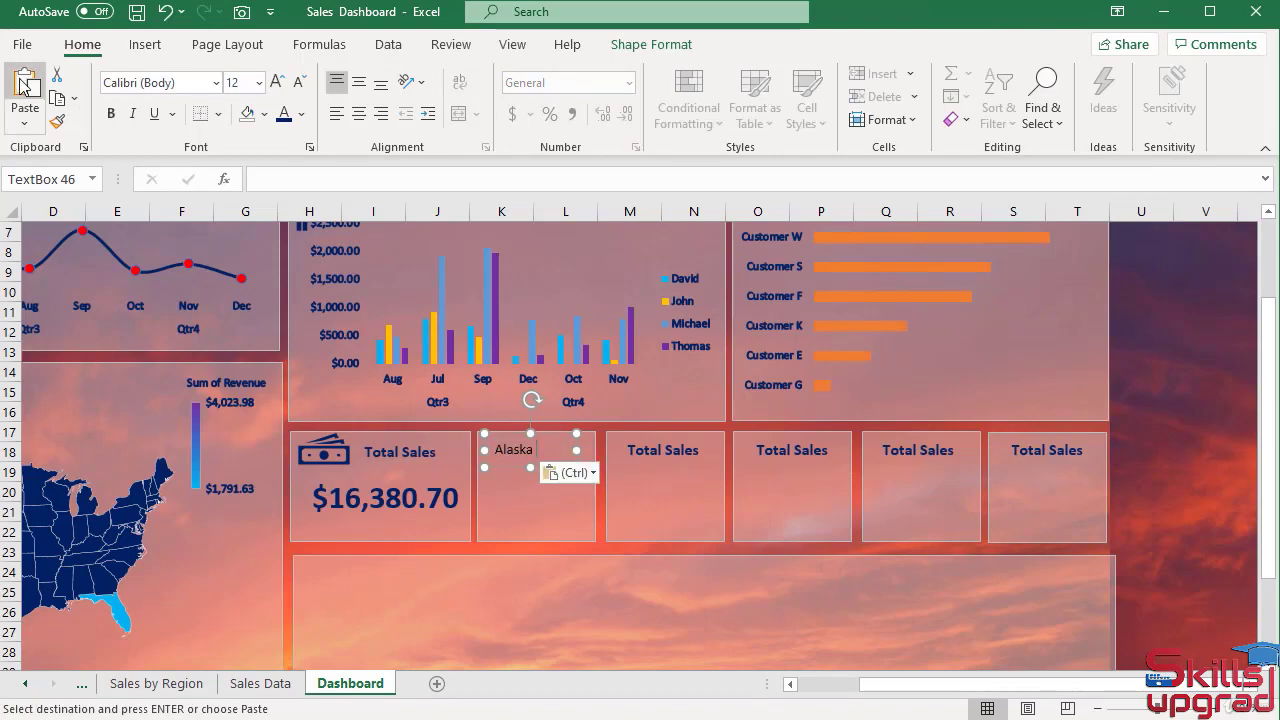
- Replace the third card's title with Arizona, copied from cell A5 of the Sales by Region sheet
{"action": "left_click", "coordinate": [650, 452]}
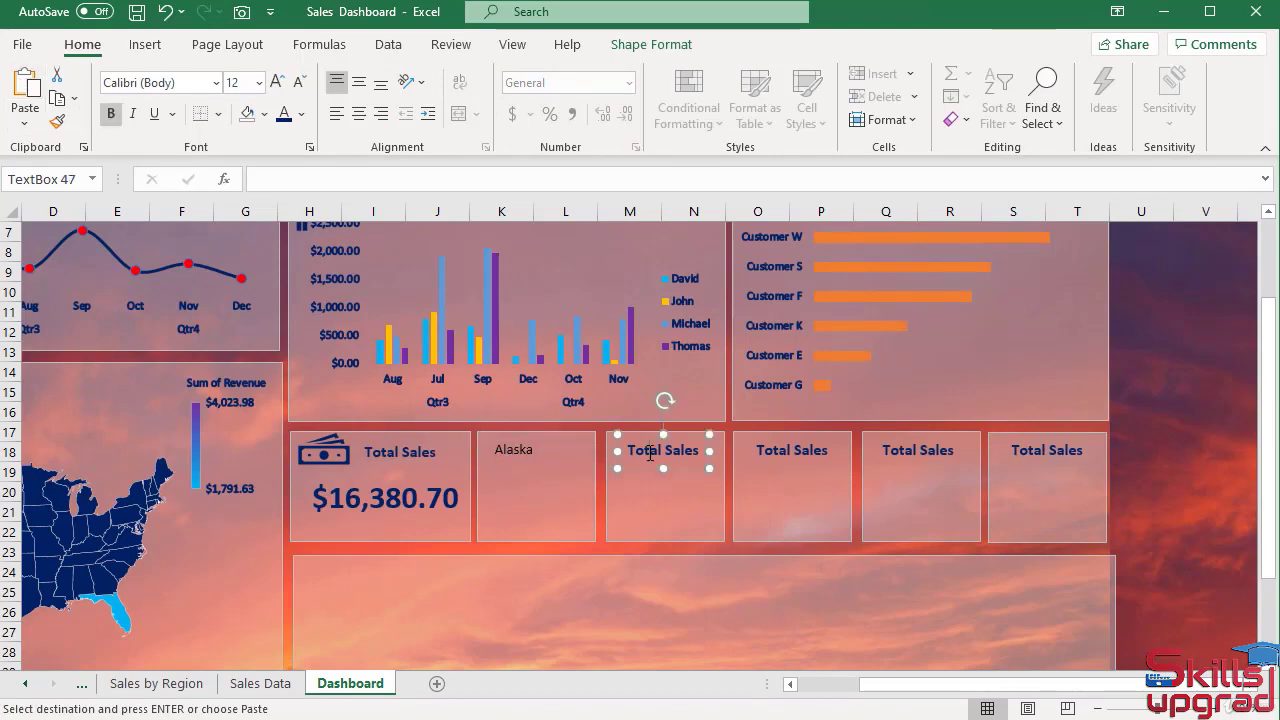
{"action": "left_click", "coordinate": [169, 688]}
{"action": "left_click", "coordinate": [44, 313]}
{"action": "left_click", "coordinate": [57, 313]}
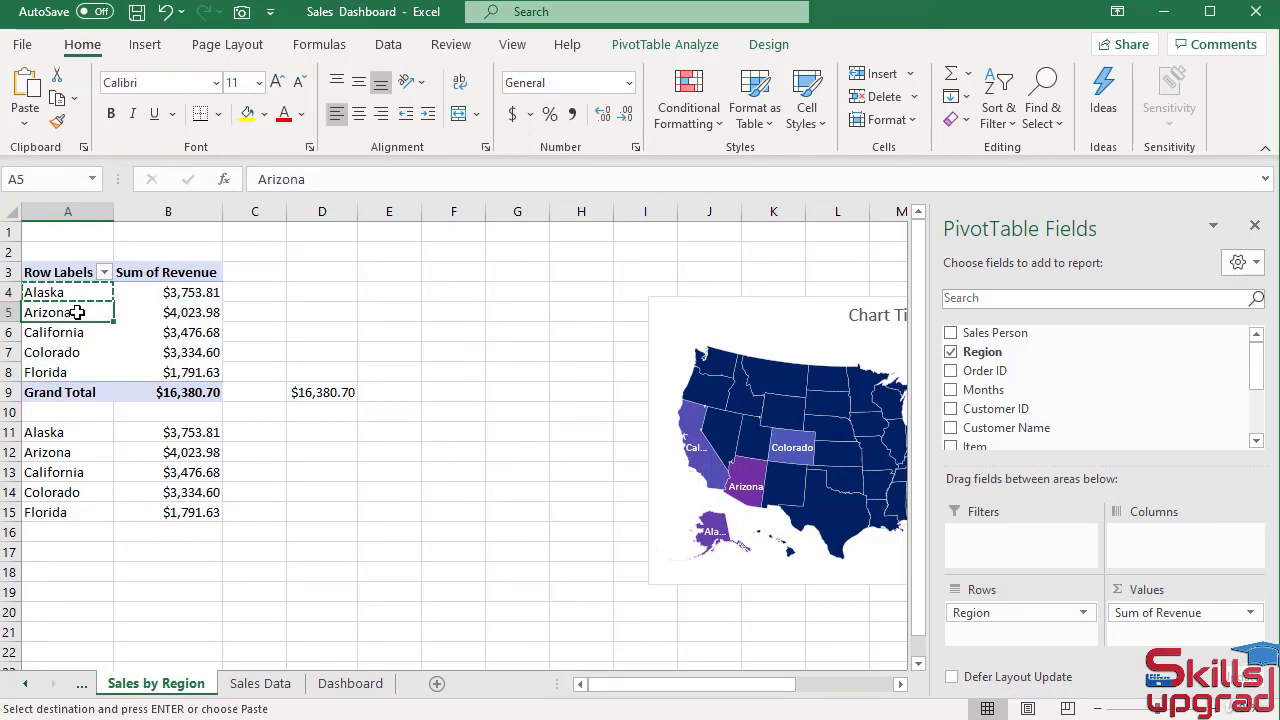
{"action": "left_click", "coordinate": [57, 97]}
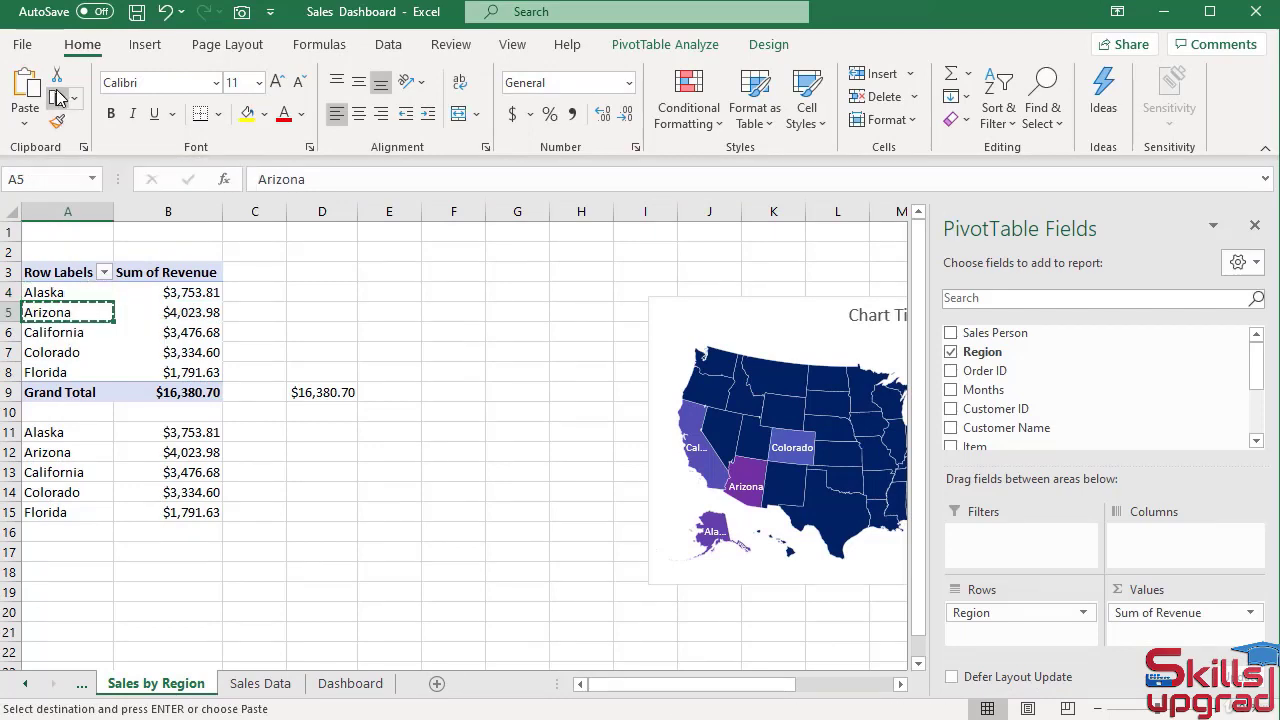
{"action": "left_click", "coordinate": [345, 684]}
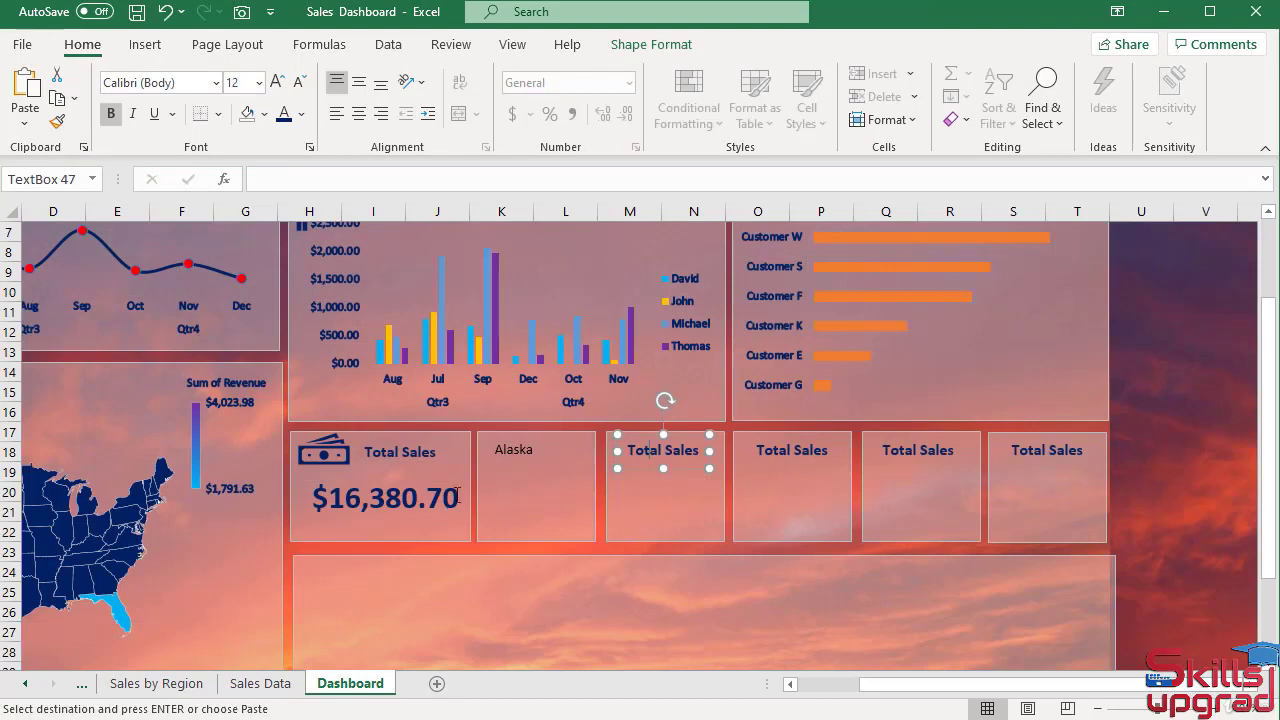
{"action": "triple_click", "coordinate": [651, 444]}
{"action": "left_click", "coordinate": [25, 92]}
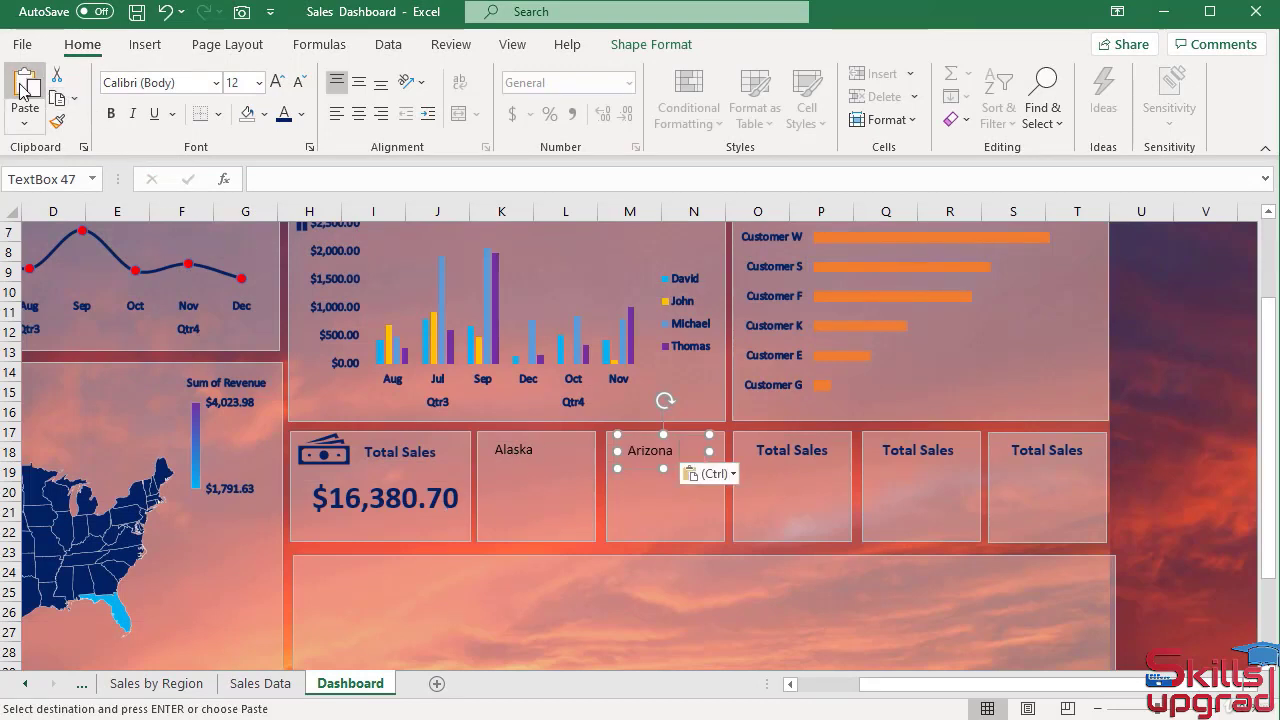
- Replace the fourth card's title with California, copied from cell A6 of the Sales by Region sheet
{"action": "left_click", "coordinate": [177, 683]}
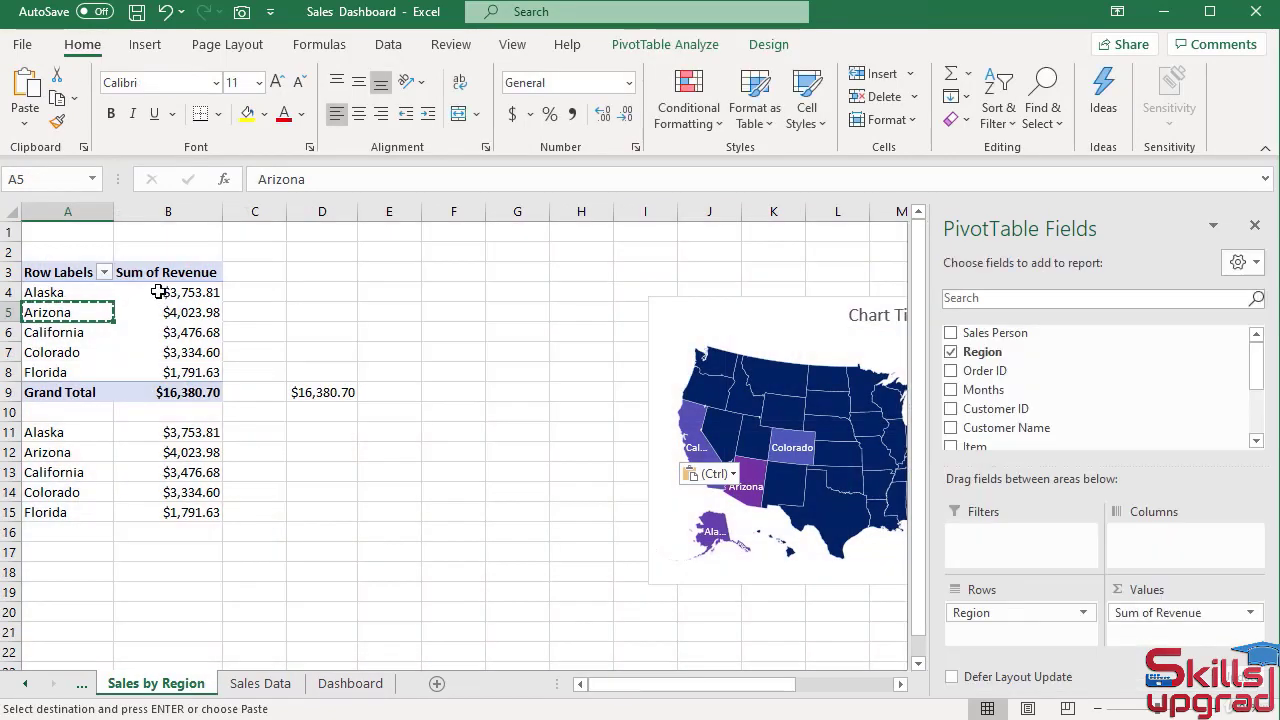
{"action": "left_click", "coordinate": [68, 333]}
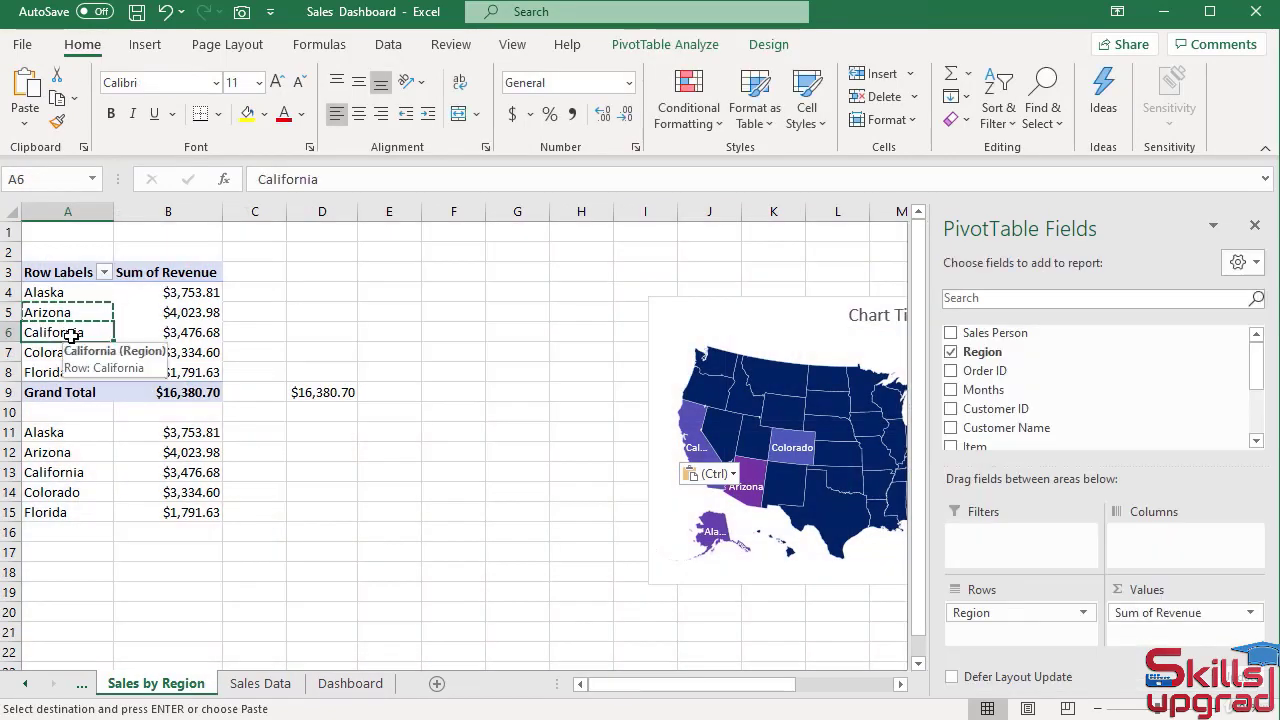
{"action": "left_click", "coordinate": [57, 98]}
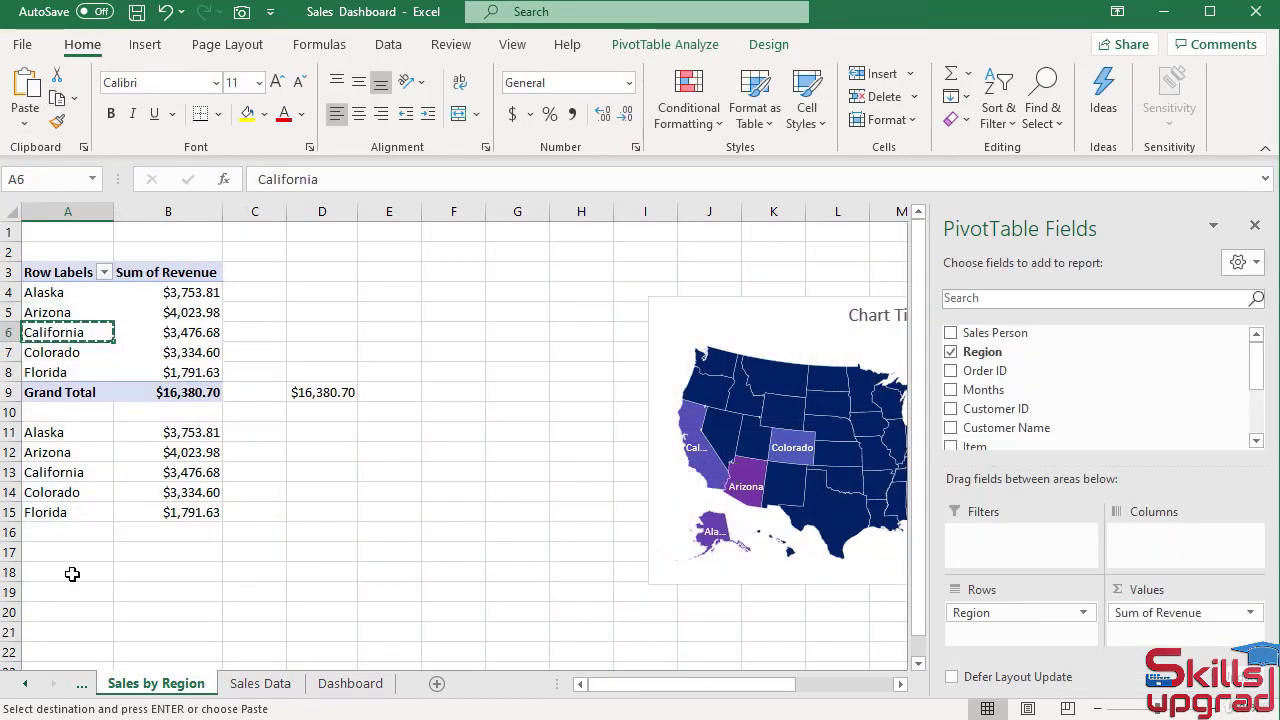
{"action": "left_click", "coordinate": [350, 683]}
{"action": "left_click", "coordinate": [782, 443]}
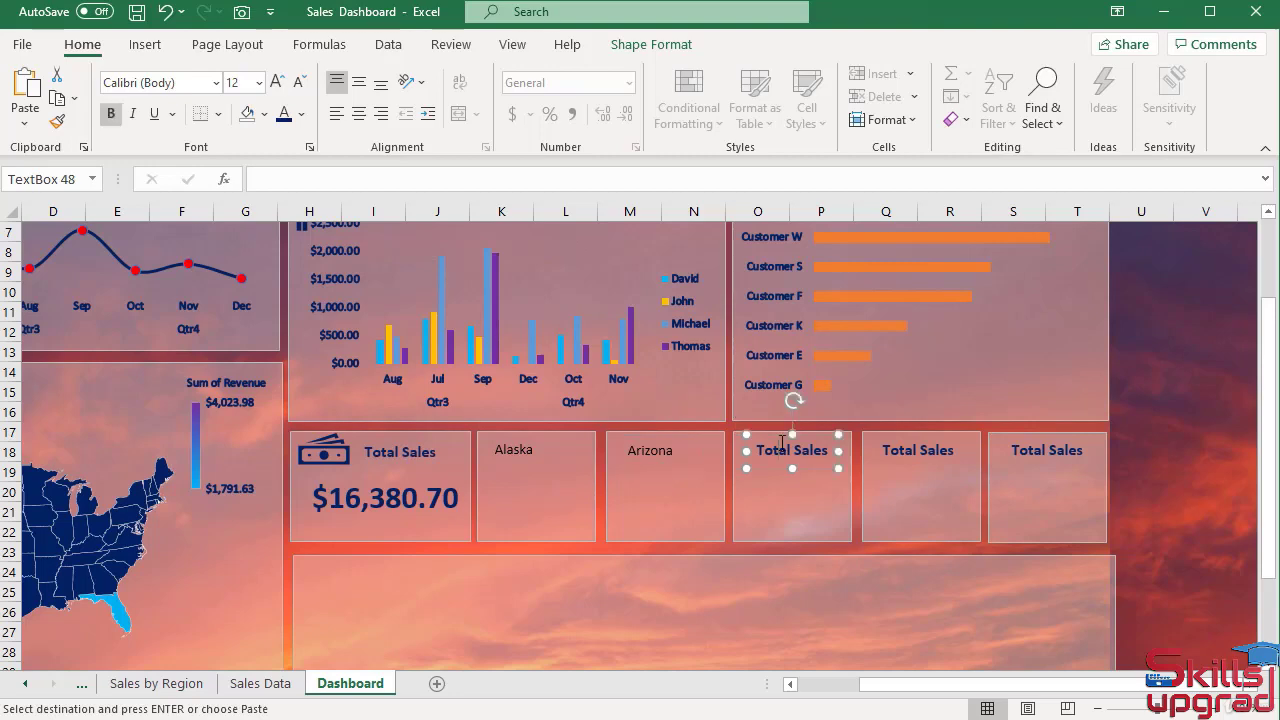
{"action": "left_click", "coordinate": [32, 88]}
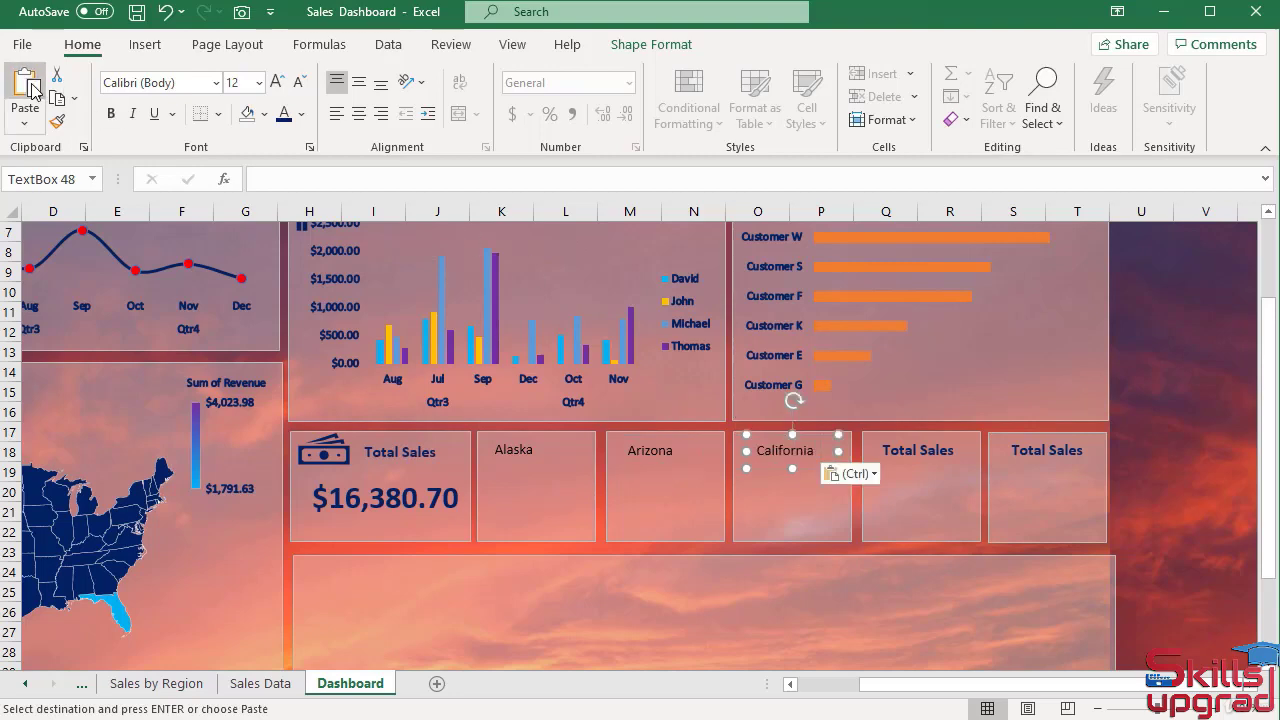
- Replace the fifth card's title with Colorado, copied from cell A7 of the Sales by Region sheet
{"action": "left_click", "coordinate": [170, 684]}
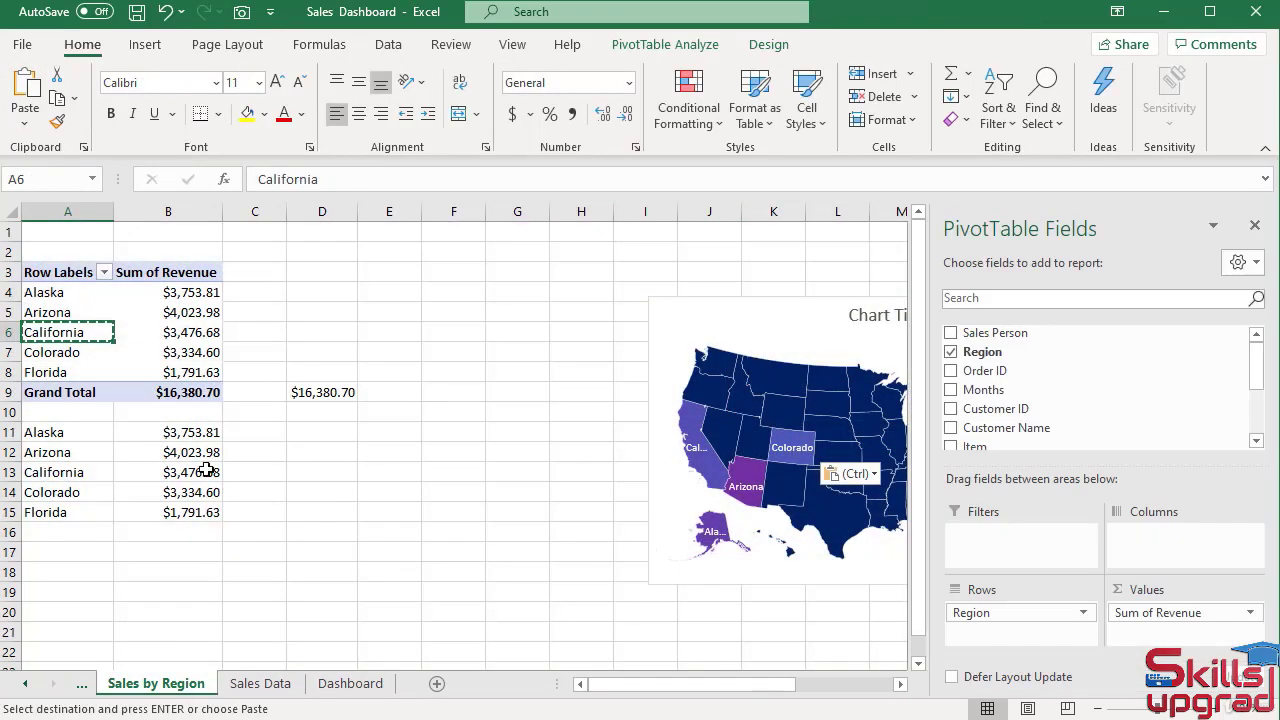
{"action": "left_click", "coordinate": [70, 353]}
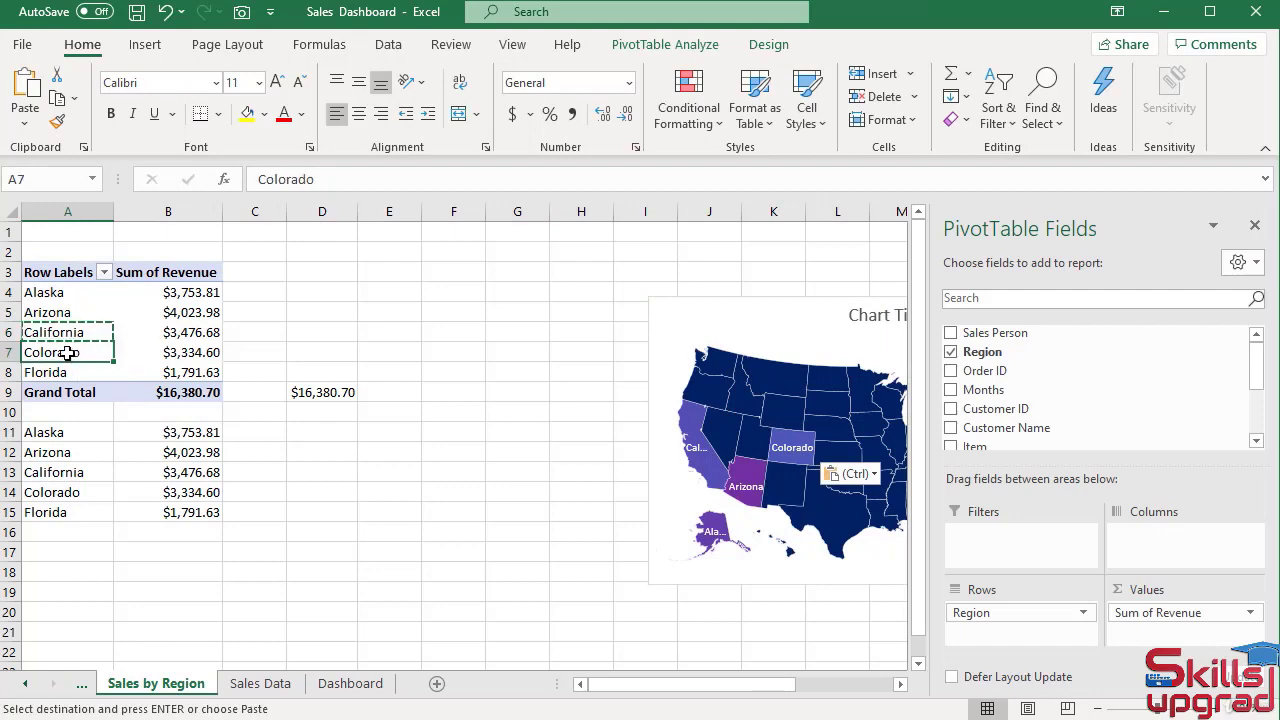
{"action": "left_click", "coordinate": [60, 98]}
{"action": "left_click", "coordinate": [345, 684]}
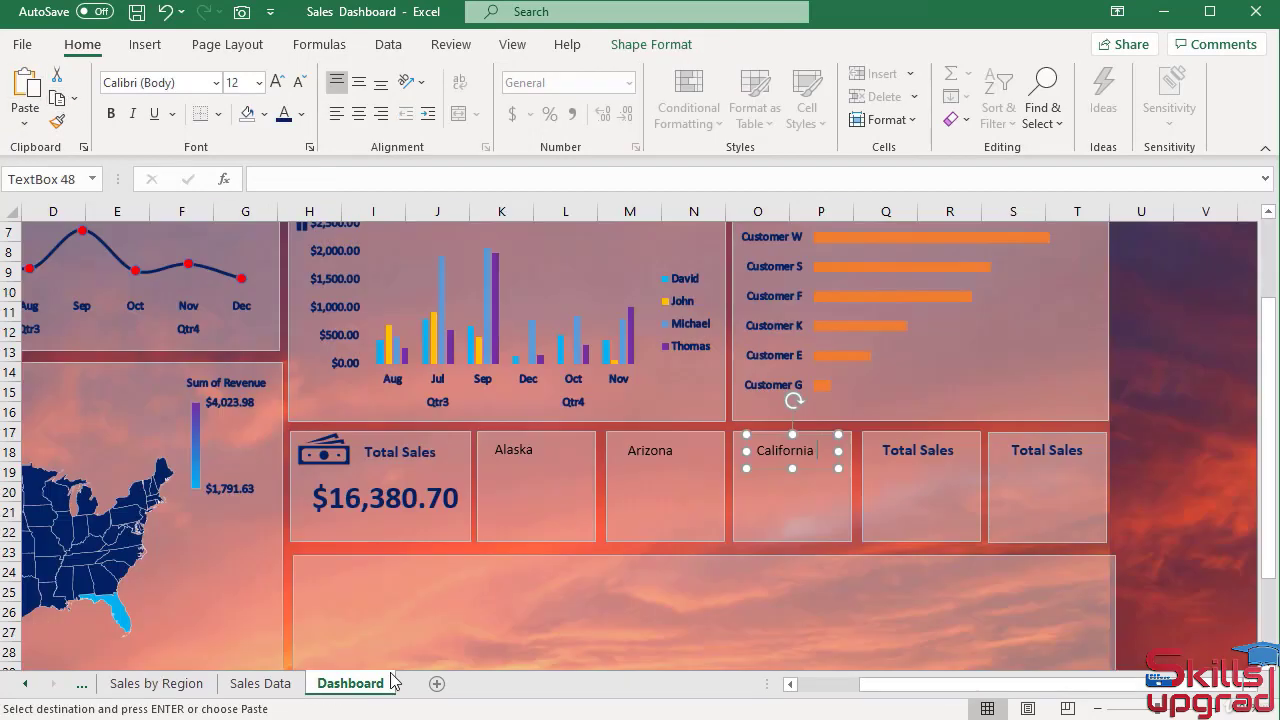
{"action": "left_click", "coordinate": [918, 448]}
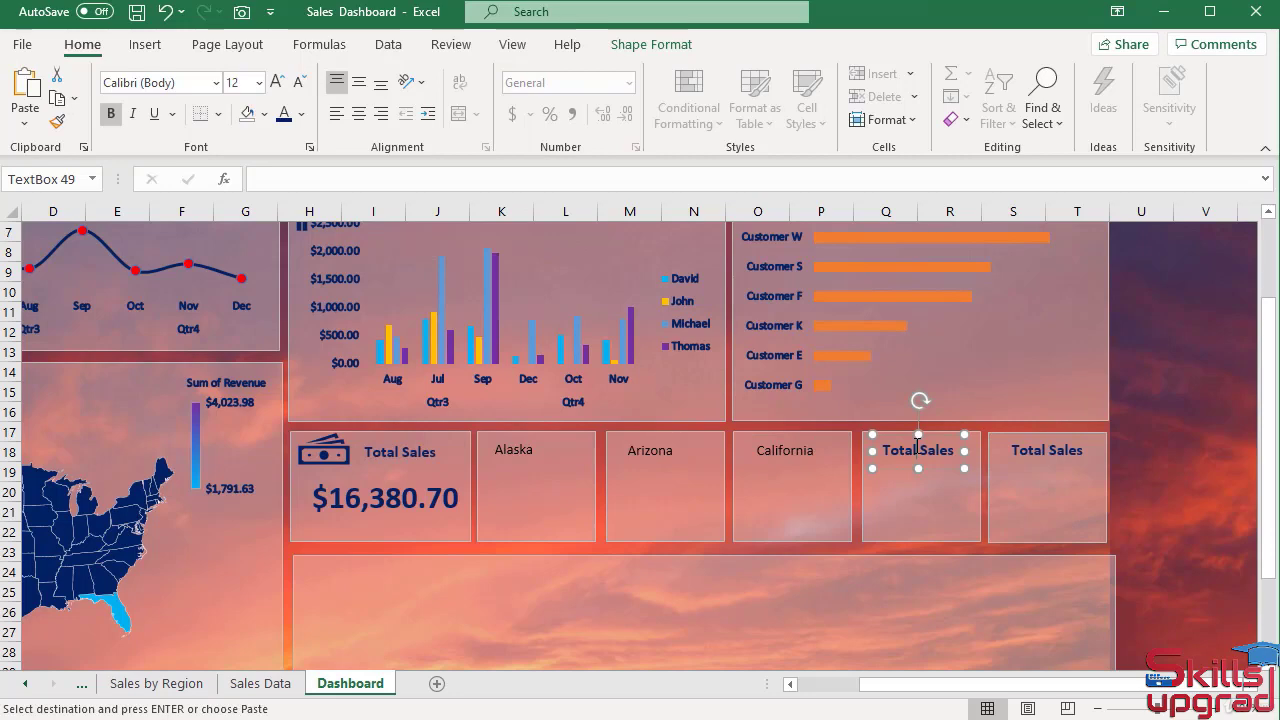
{"action": "triple_click", "coordinate": [918, 448]}
{"action": "left_click", "coordinate": [25, 86]}
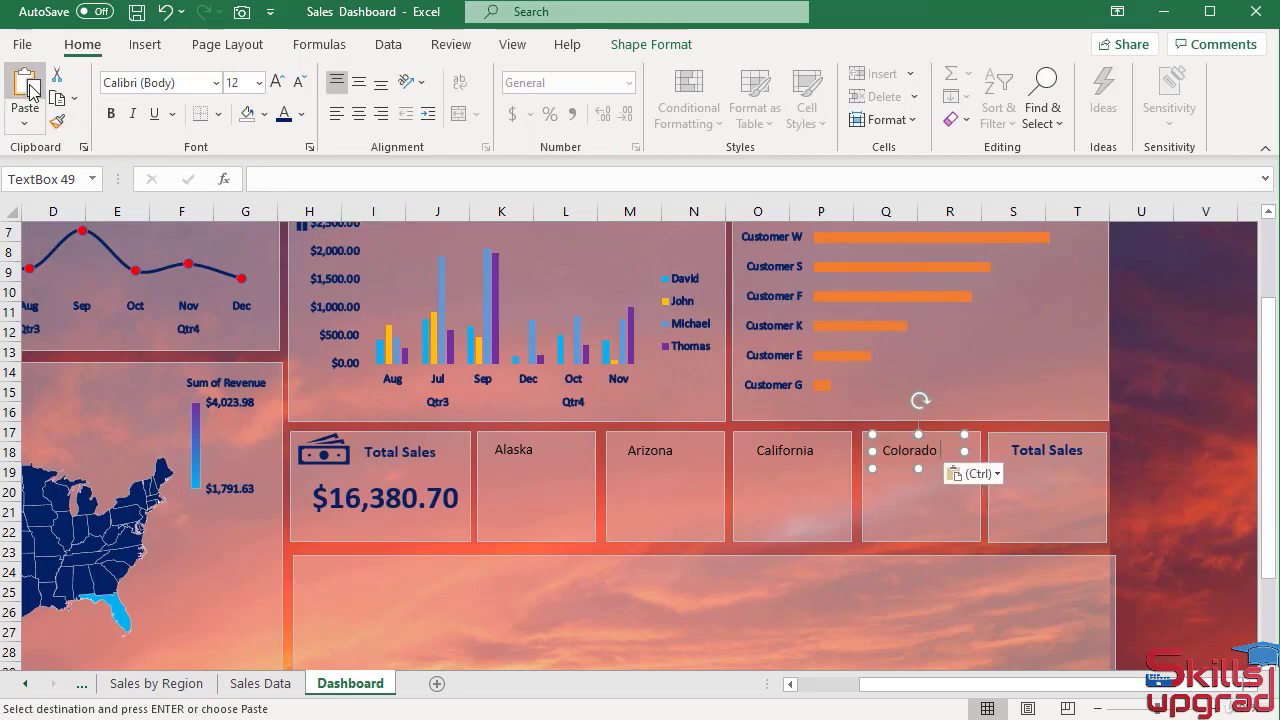
- Replace the sixth card's title with Florida, copied from cell A8 of the Sales by Region sheet
{"action": "left_click", "coordinate": [160, 684]}
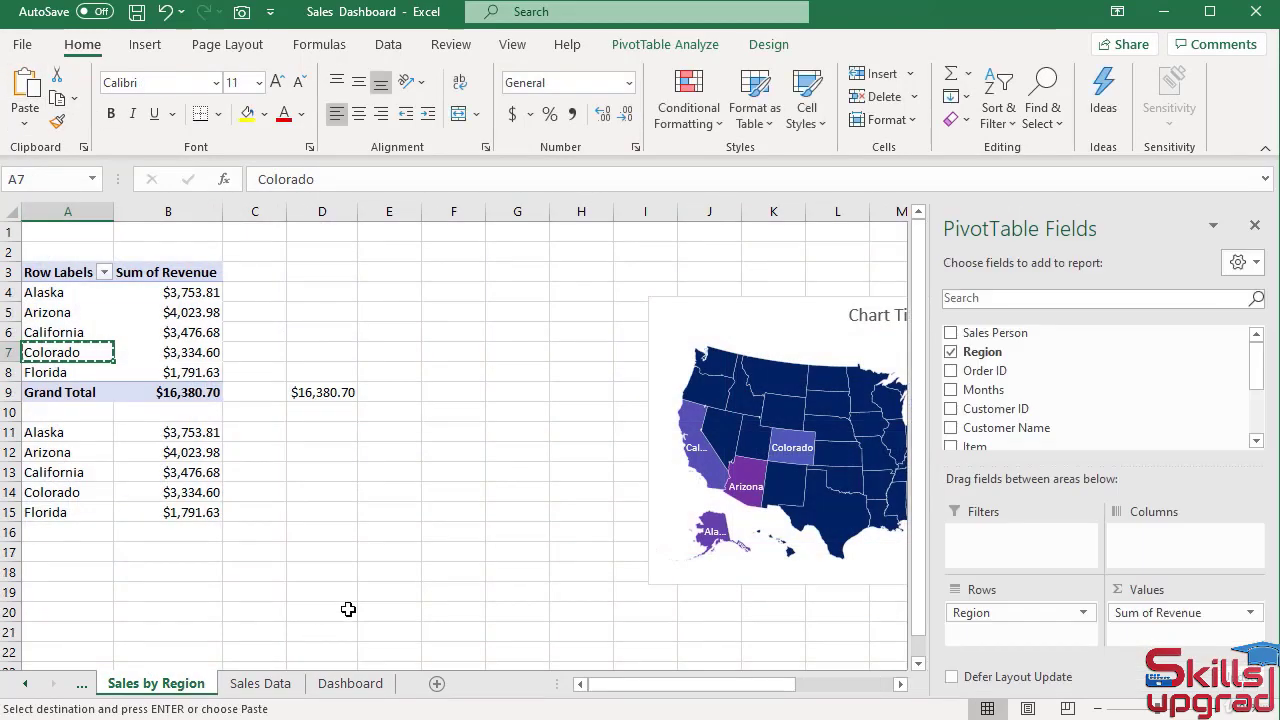
{"action": "left_click", "coordinate": [76, 374]}
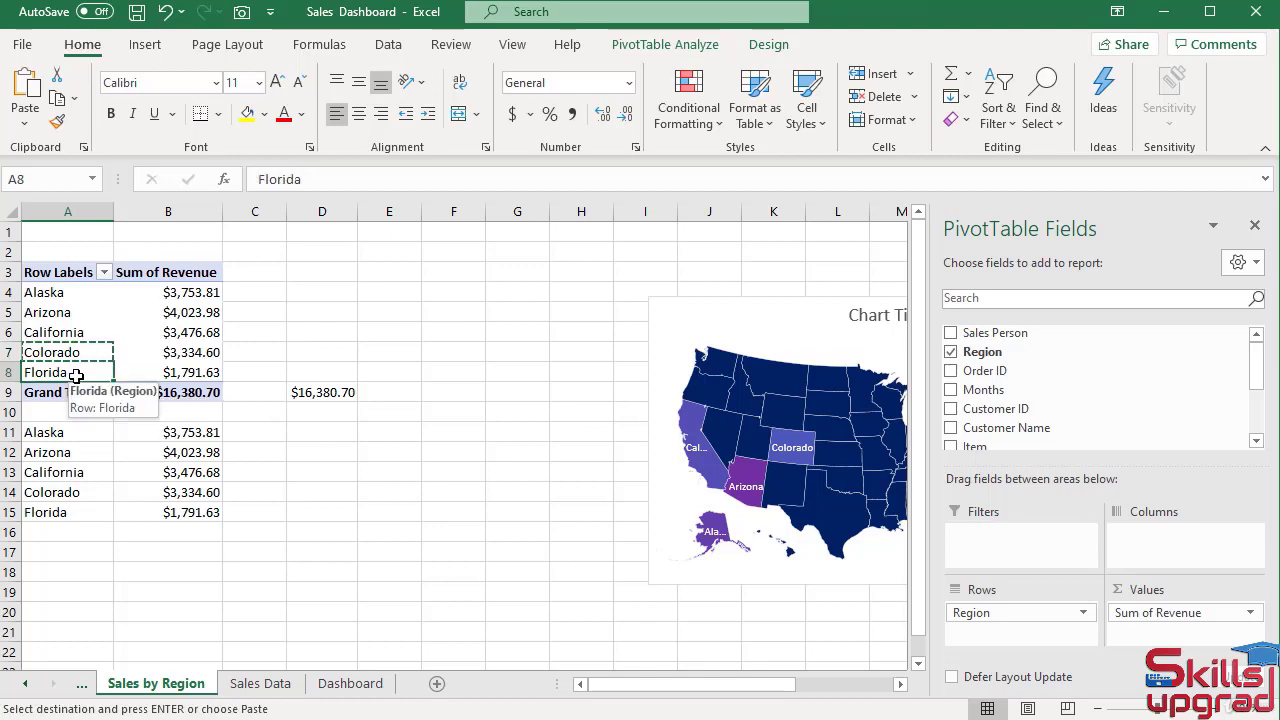
{"action": "left_click", "coordinate": [57, 98]}
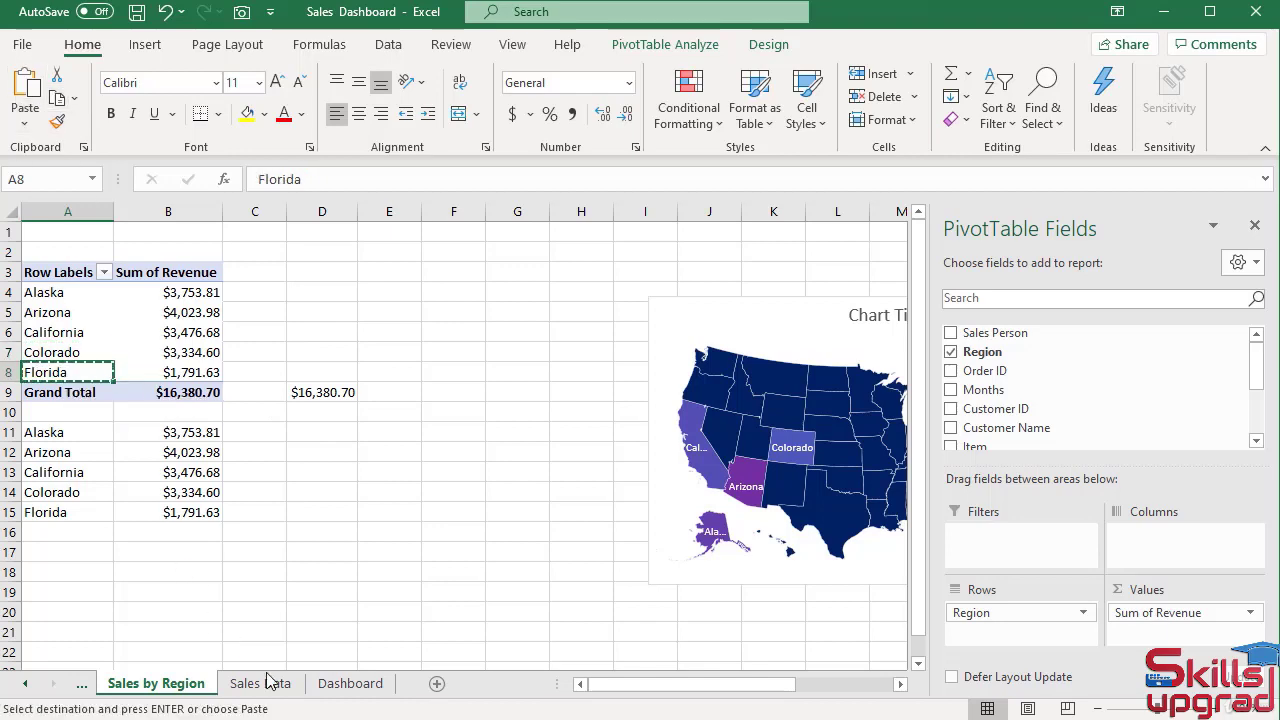
{"action": "left_click", "coordinate": [350, 683]}
{"action": "left_click", "coordinate": [1047, 450]}
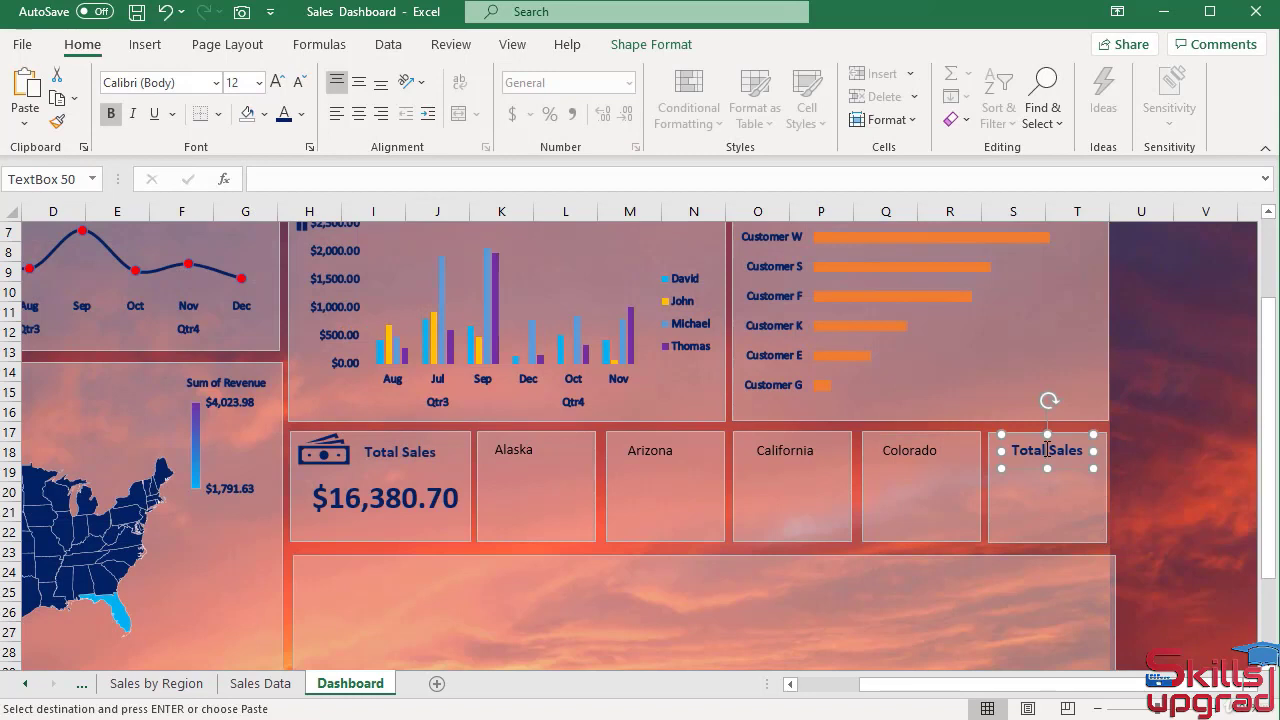
{"action": "left_click", "coordinate": [30, 92]}
{"action": "left_click", "coordinate": [30, 91]}
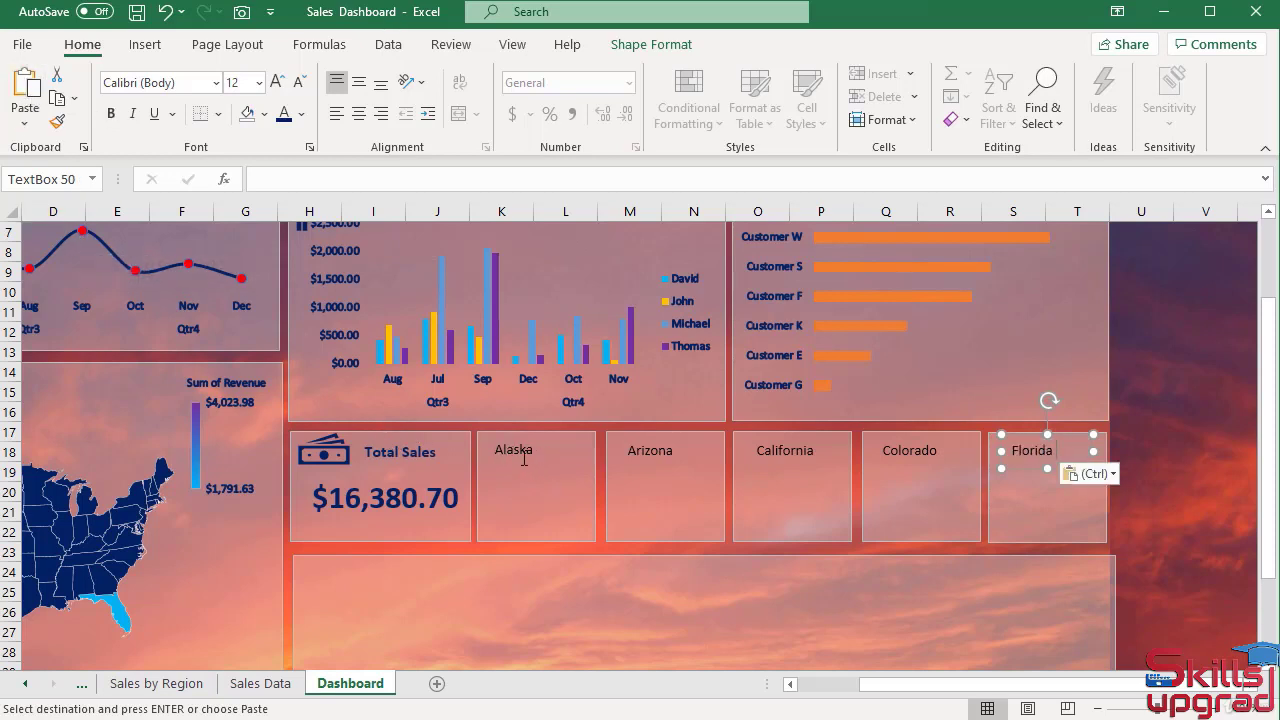
- Copy the Total Sales title's formatting onto the Alaska, Arizona, California, Colorado and Florida card titles with Format Painter
{"action": "left_click", "coordinate": [428, 452]}
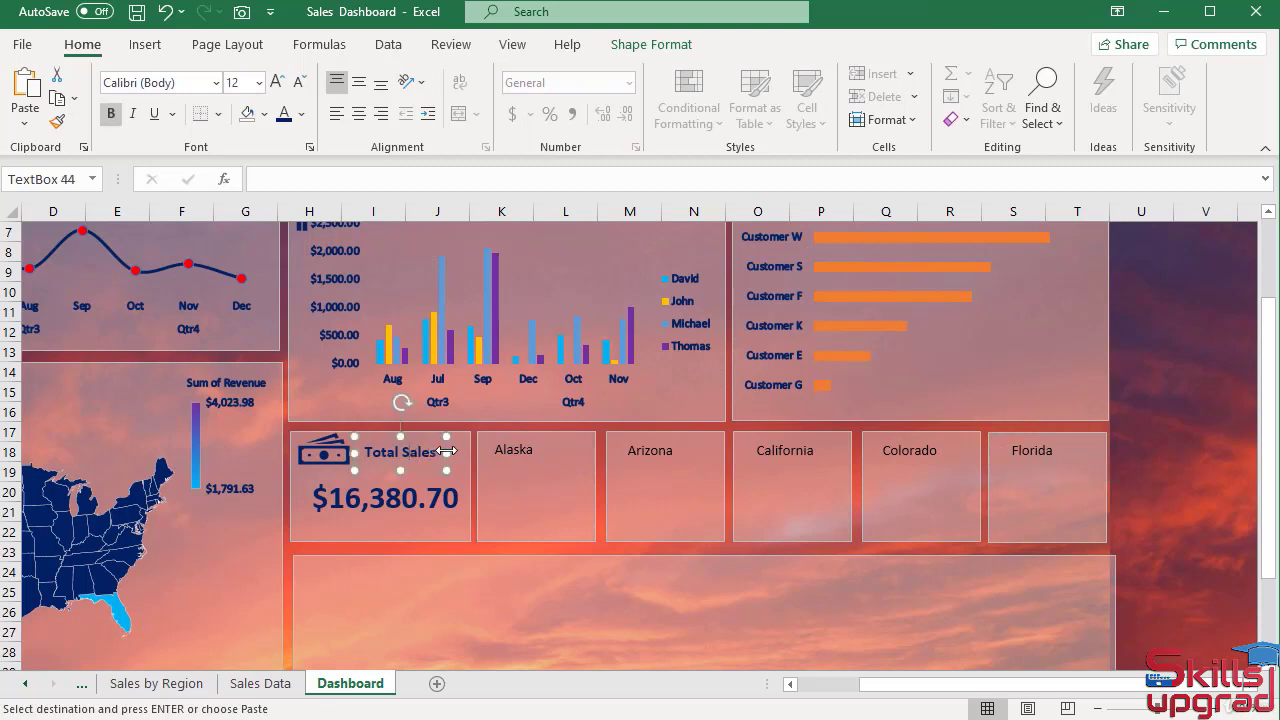
{"action": "left_click", "coordinate": [57, 121]}
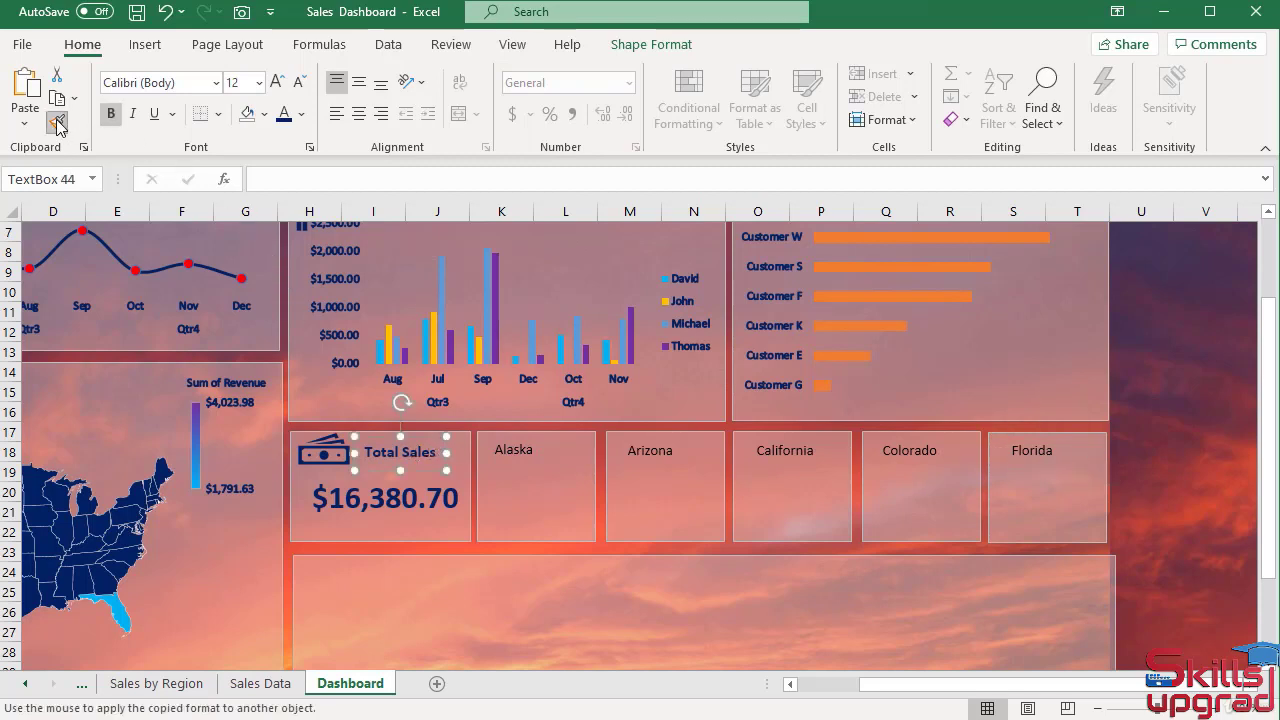
{"action": "left_click", "coordinate": [516, 452]}
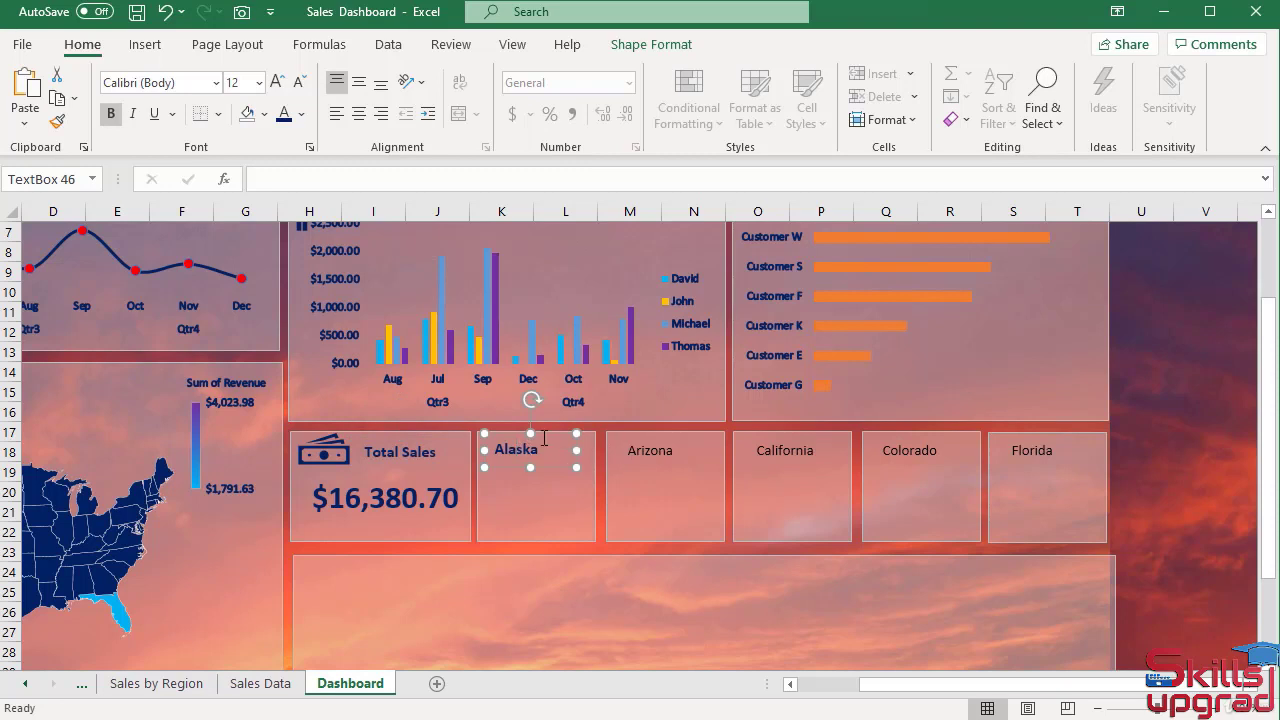
{"action": "left_click", "coordinate": [57, 122]}
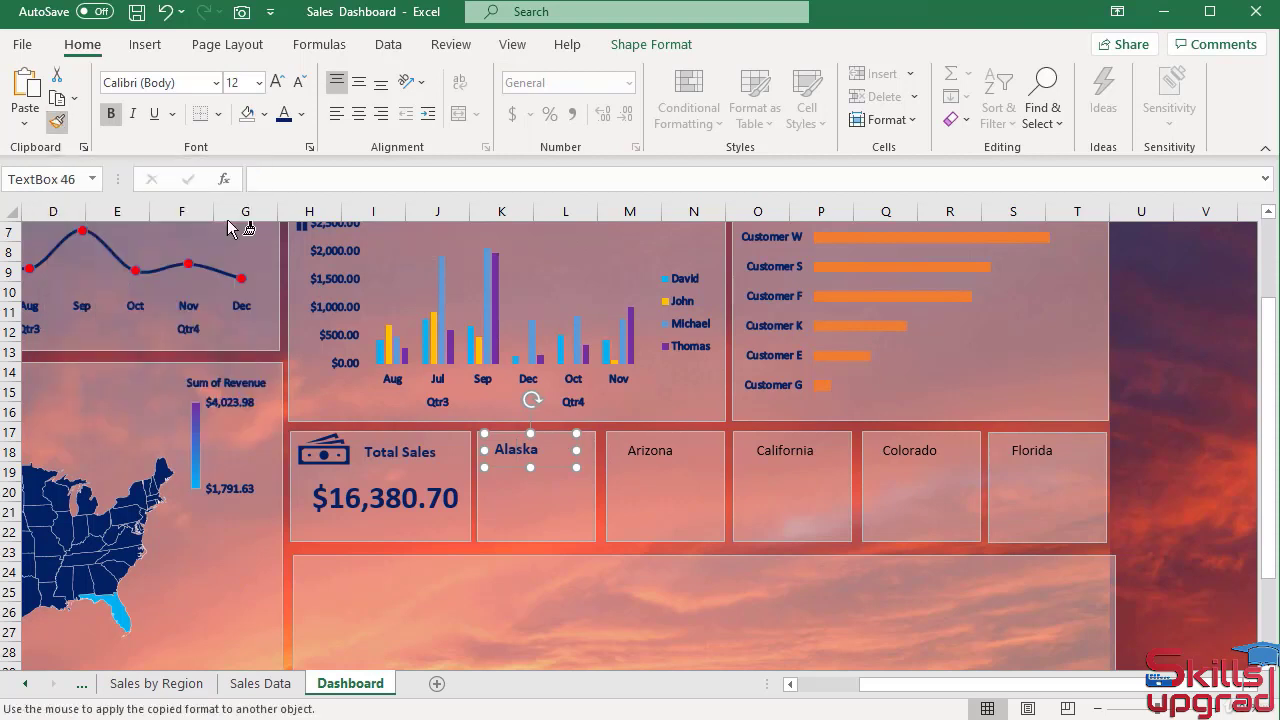
{"action": "left_click", "coordinate": [650, 459]}
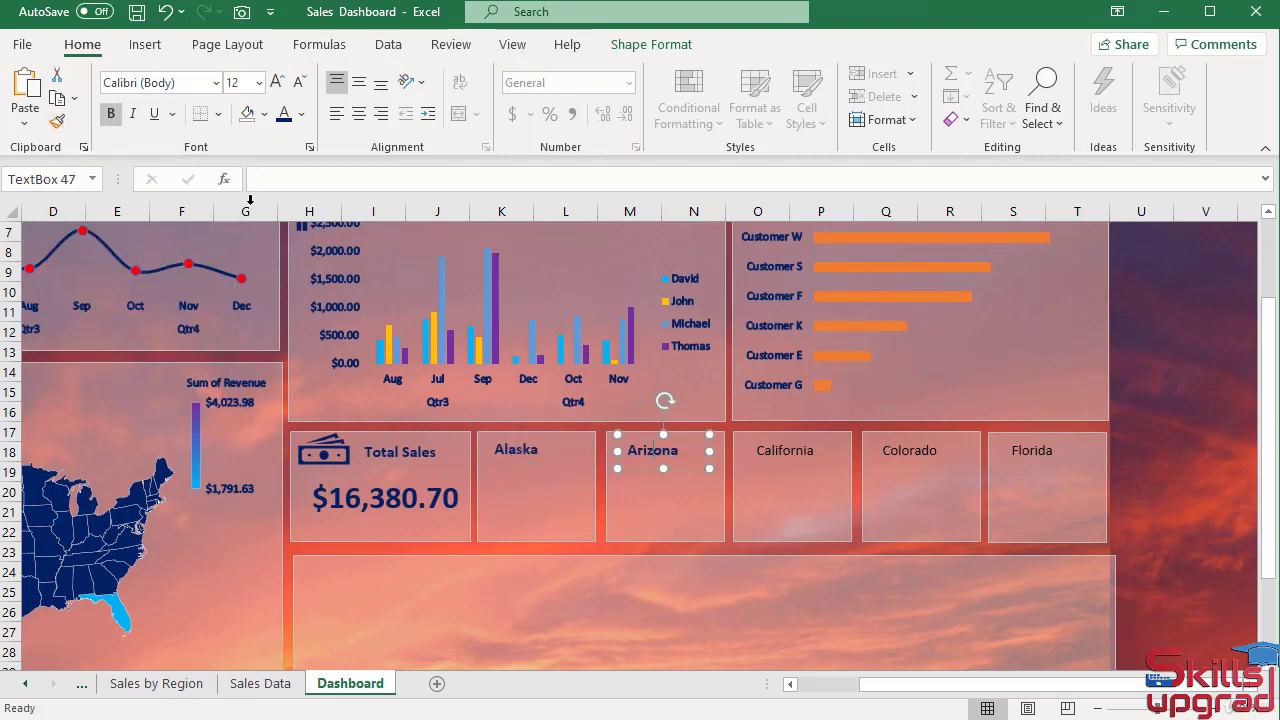
{"action": "left_click", "coordinate": [57, 122]}
{"action": "left_click", "coordinate": [809, 447]}
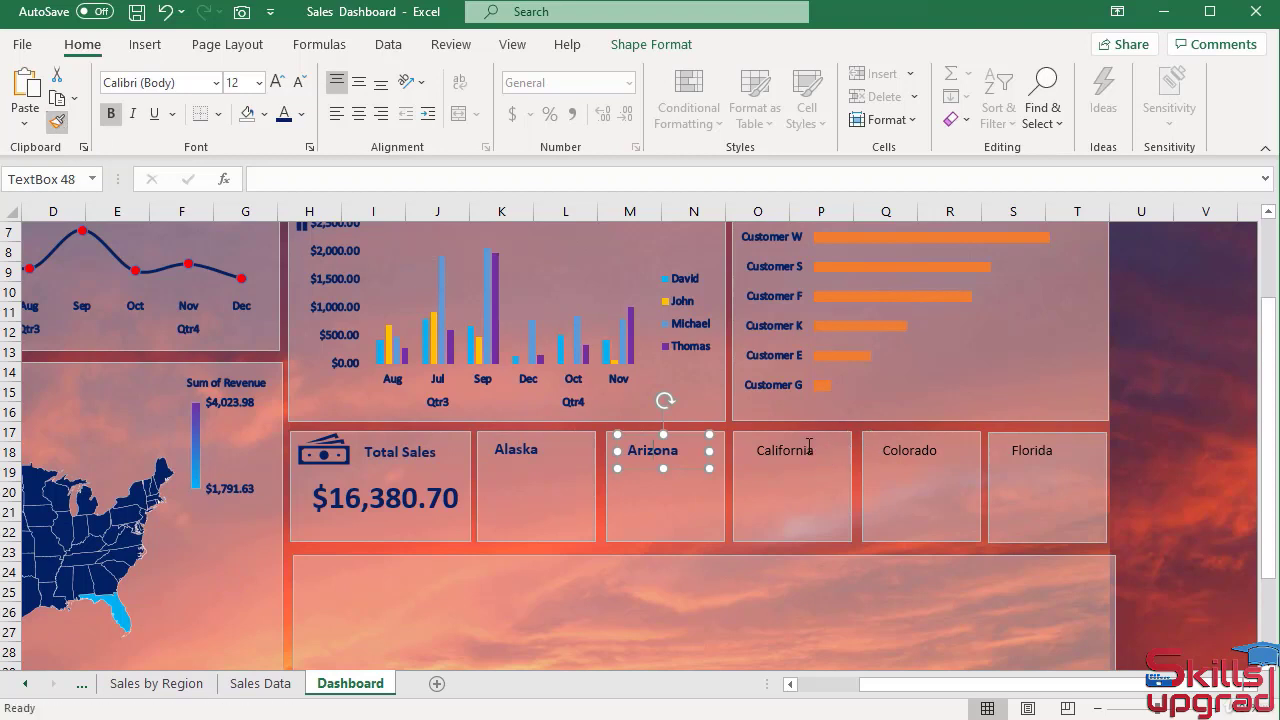
{"action": "left_click", "coordinate": [57, 122]}
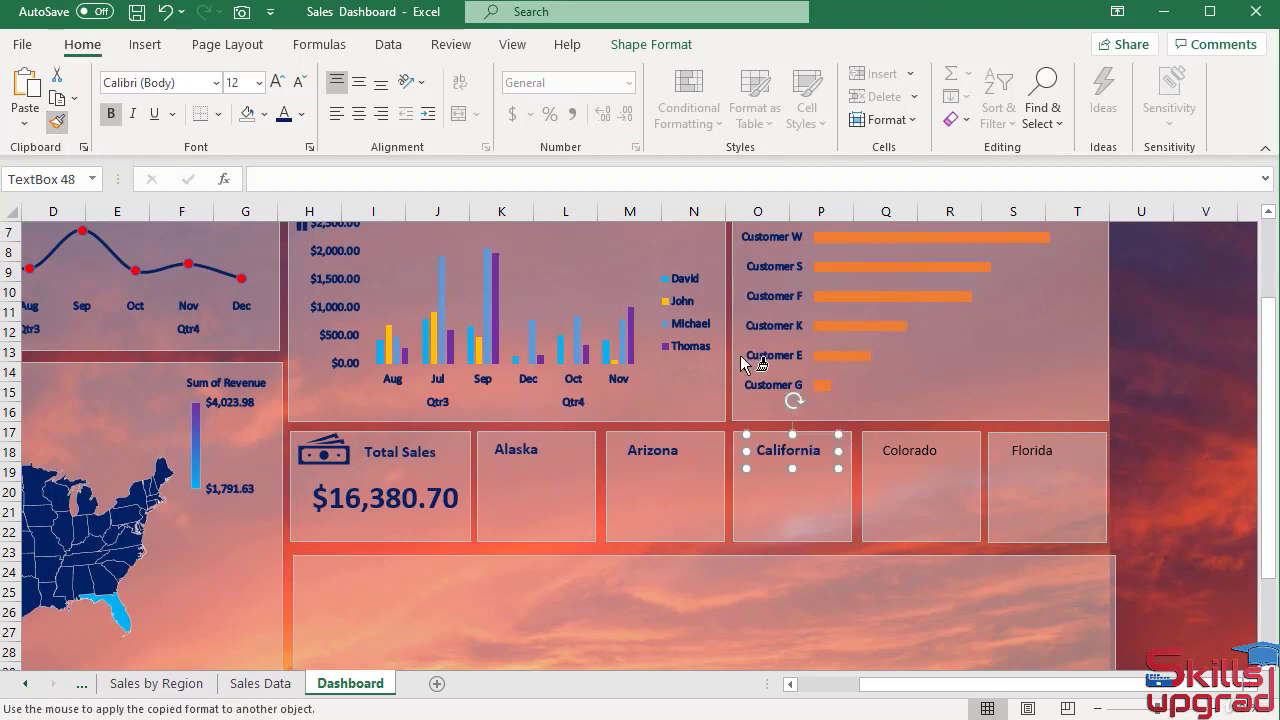
{"action": "left_click", "coordinate": [903, 456]}
{"action": "left_click", "coordinate": [57, 122]}
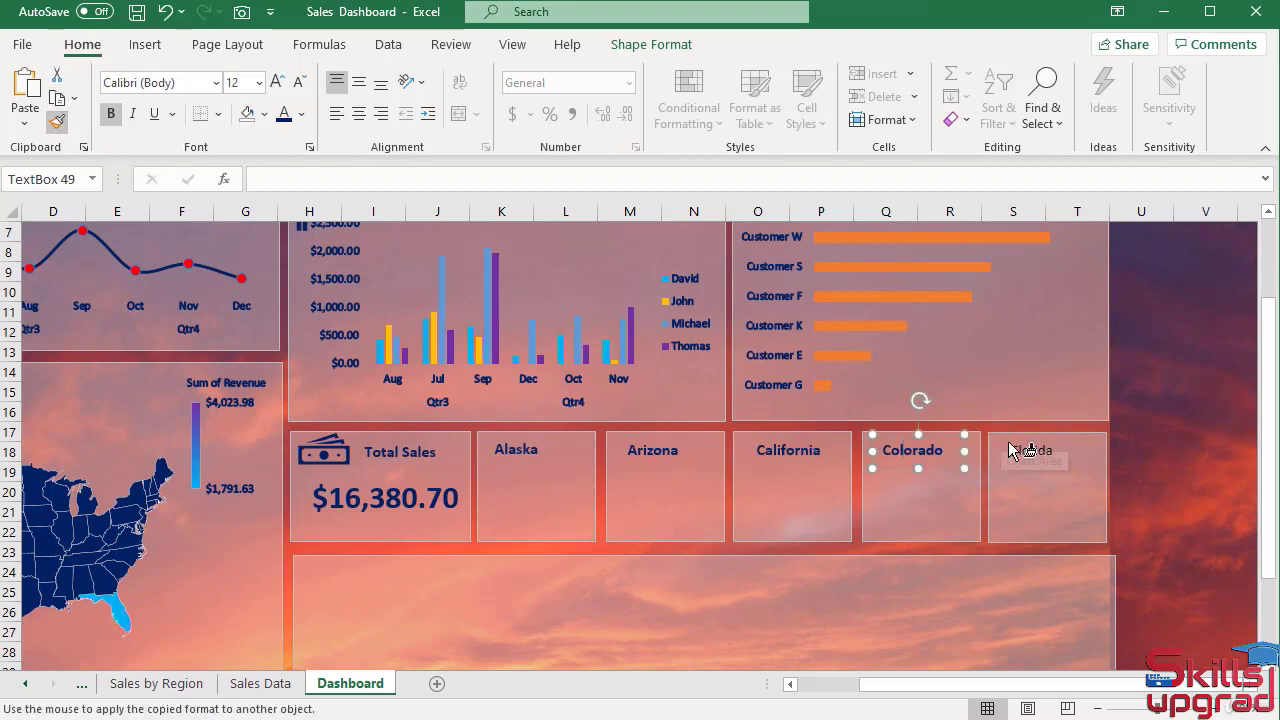
{"action": "left_click", "coordinate": [1013, 451]}
- Shift the five region card titles together slightly to the right to centre them in their cards
{"action": "left_click", "coordinate": [575, 458]}
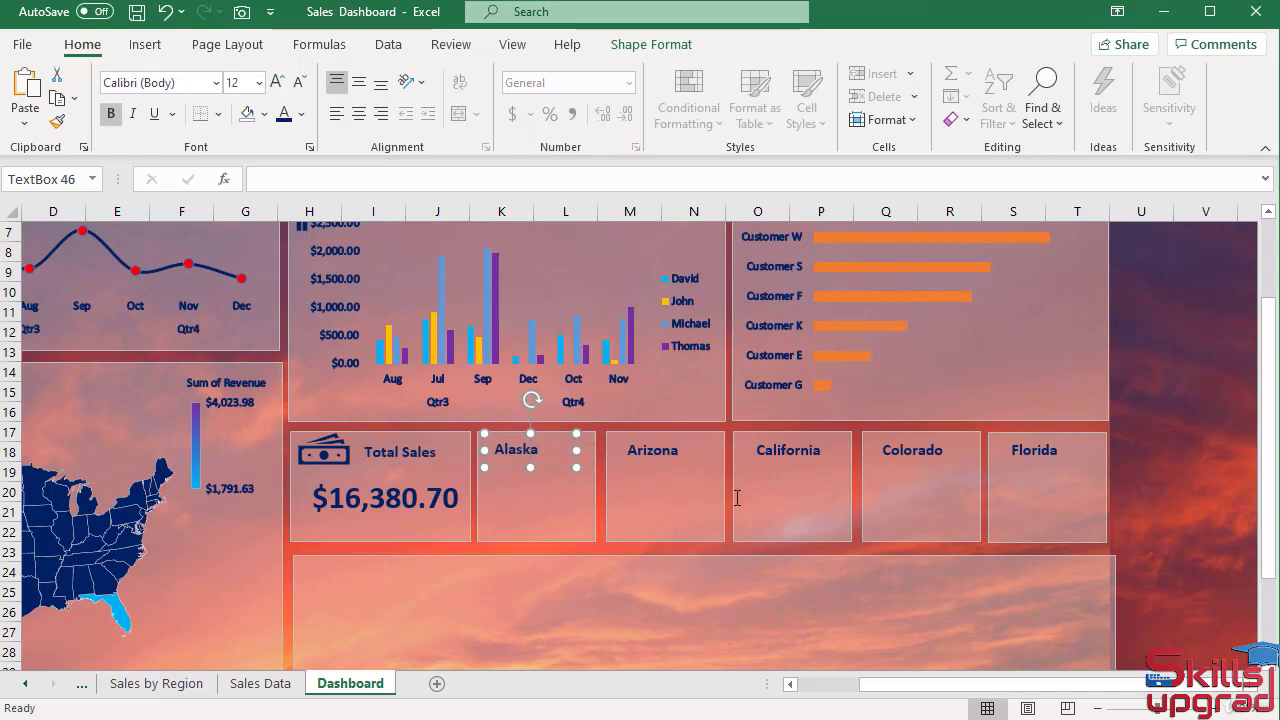
{"action": "left_click", "coordinate": [711, 454], "text": "ctrl"}
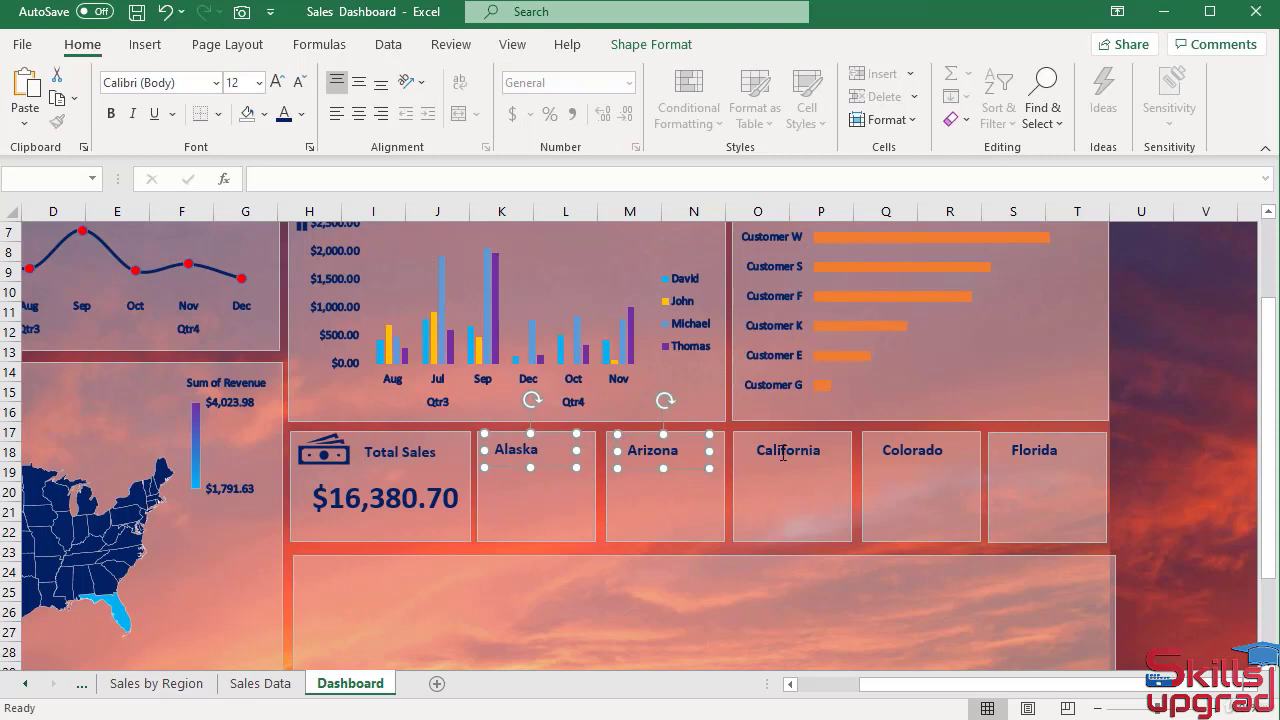
{"action": "left_click", "coordinate": [783, 454], "text": "ctrl"}
{"action": "left_click", "coordinate": [924, 457], "text": "ctrl"}
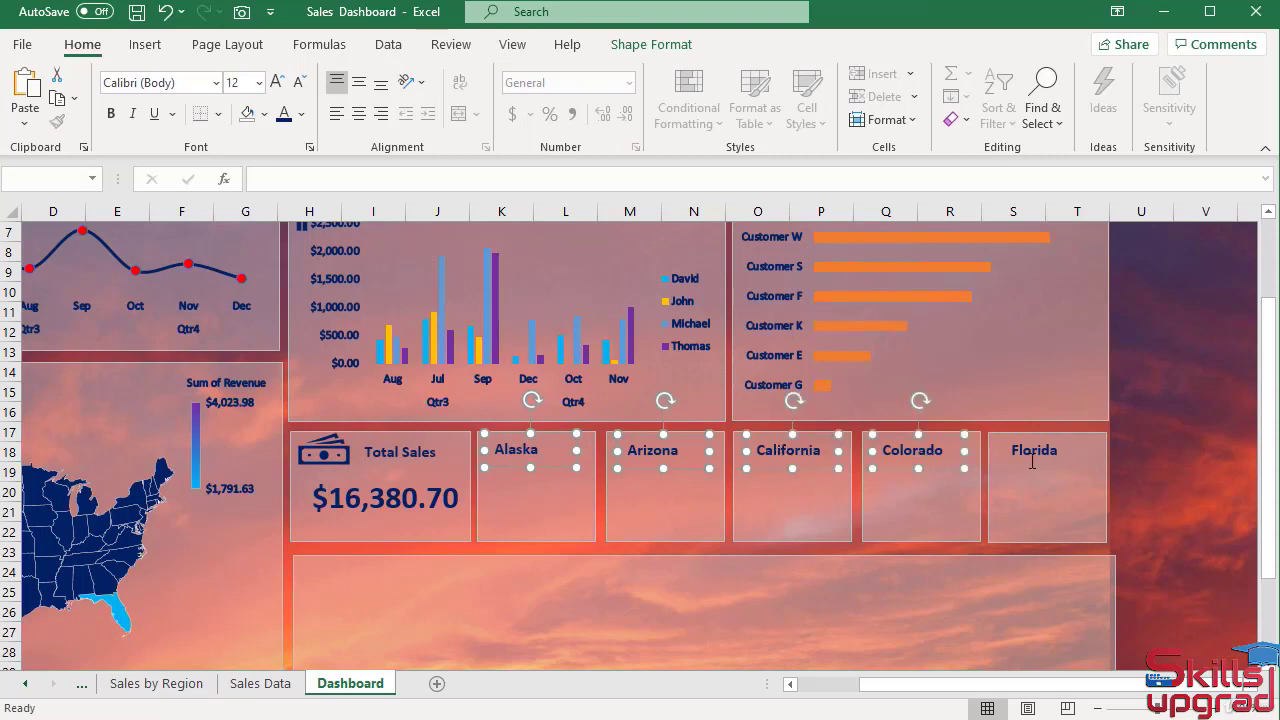
{"action": "left_click", "coordinate": [1033, 456], "text": "ctrl"}
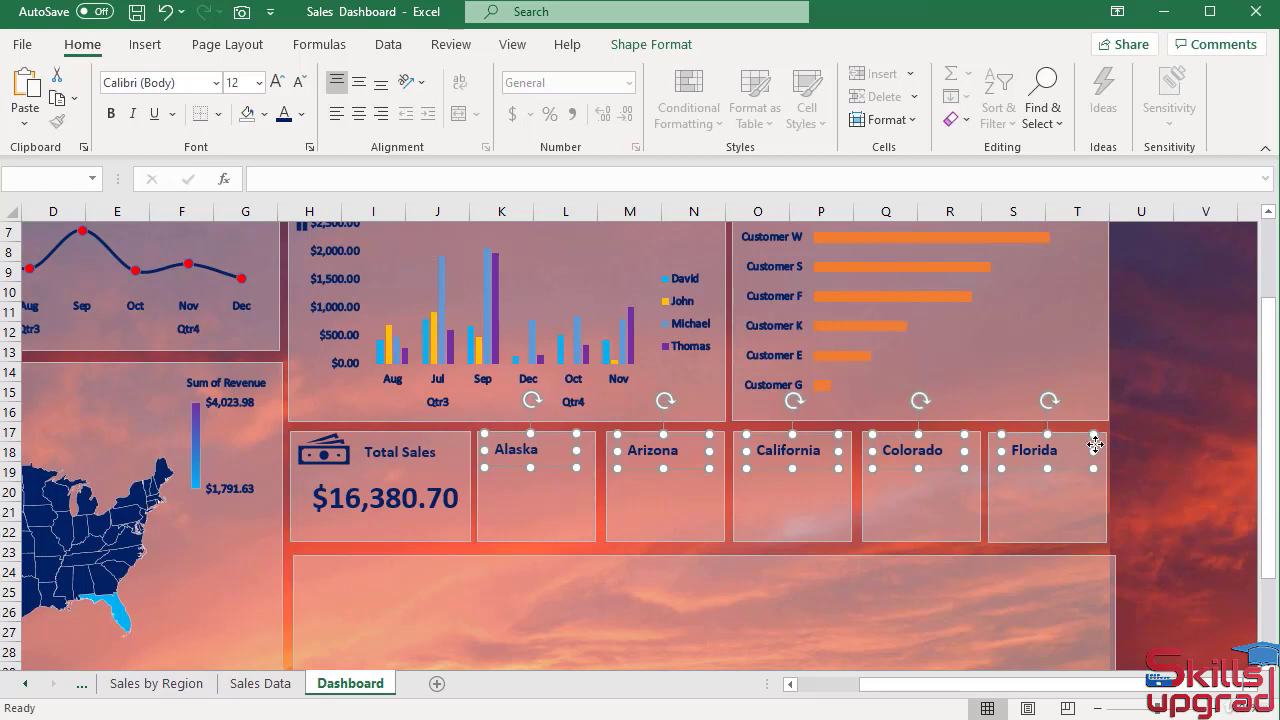
{"action": "left_click_drag", "start_coordinate": [1093, 447], "coordinate": [1105, 444]}
{"action": "left_click", "coordinate": [1212, 486]}
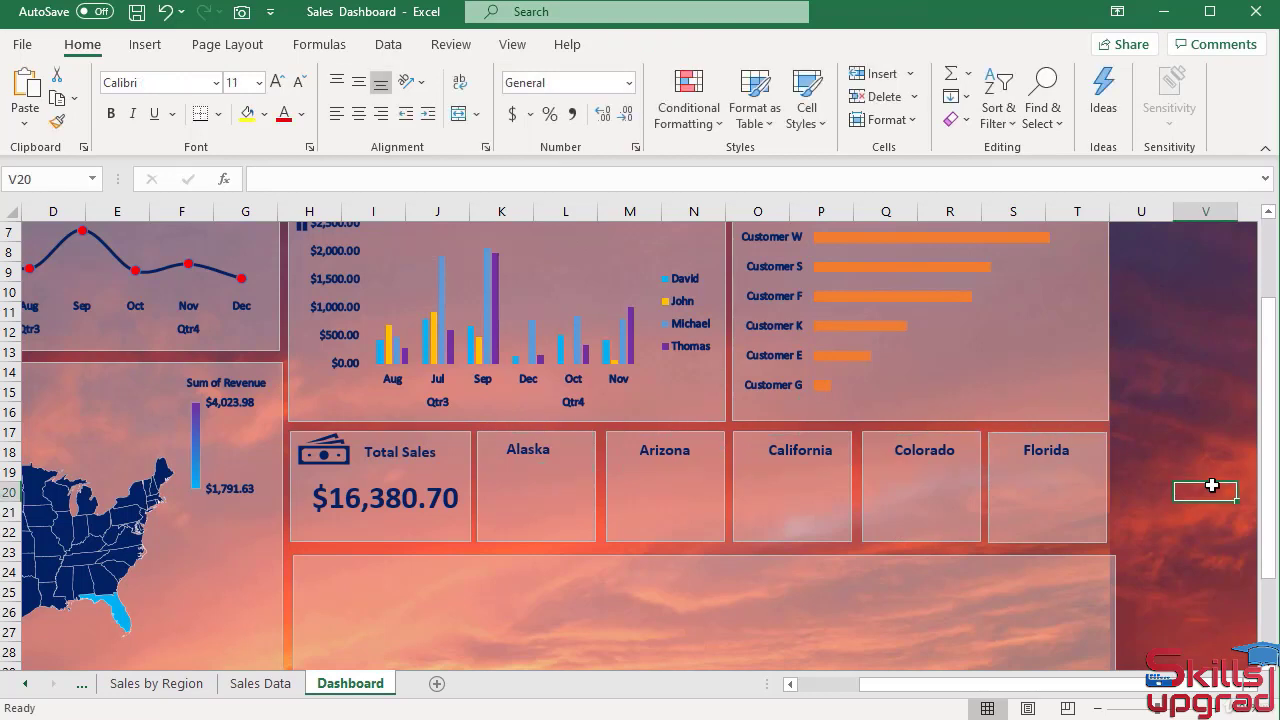
- Nudge the Colorado and California titles slightly back to the left to centre them in their cards
{"action": "left_click", "coordinate": [935, 455]}
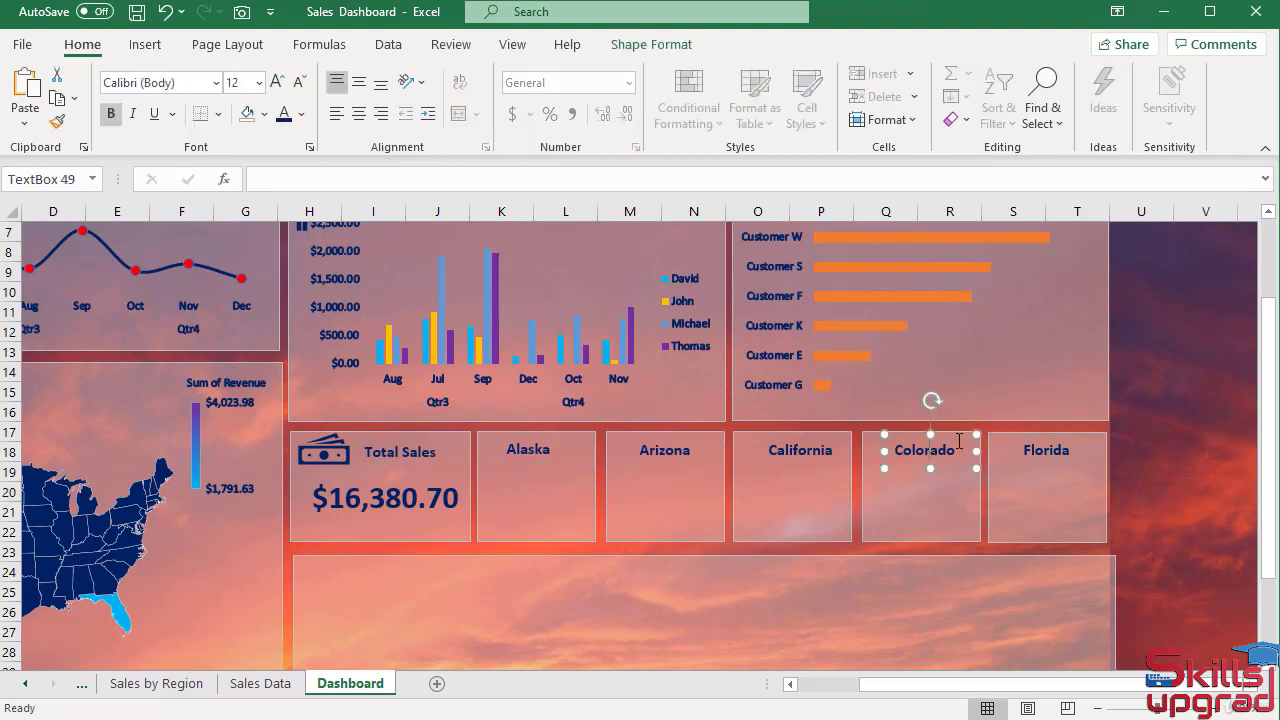
{"action": "left_click", "coordinate": [959, 434]}
{"action": "left_click", "coordinate": [803, 452], "text": "ctrl"}
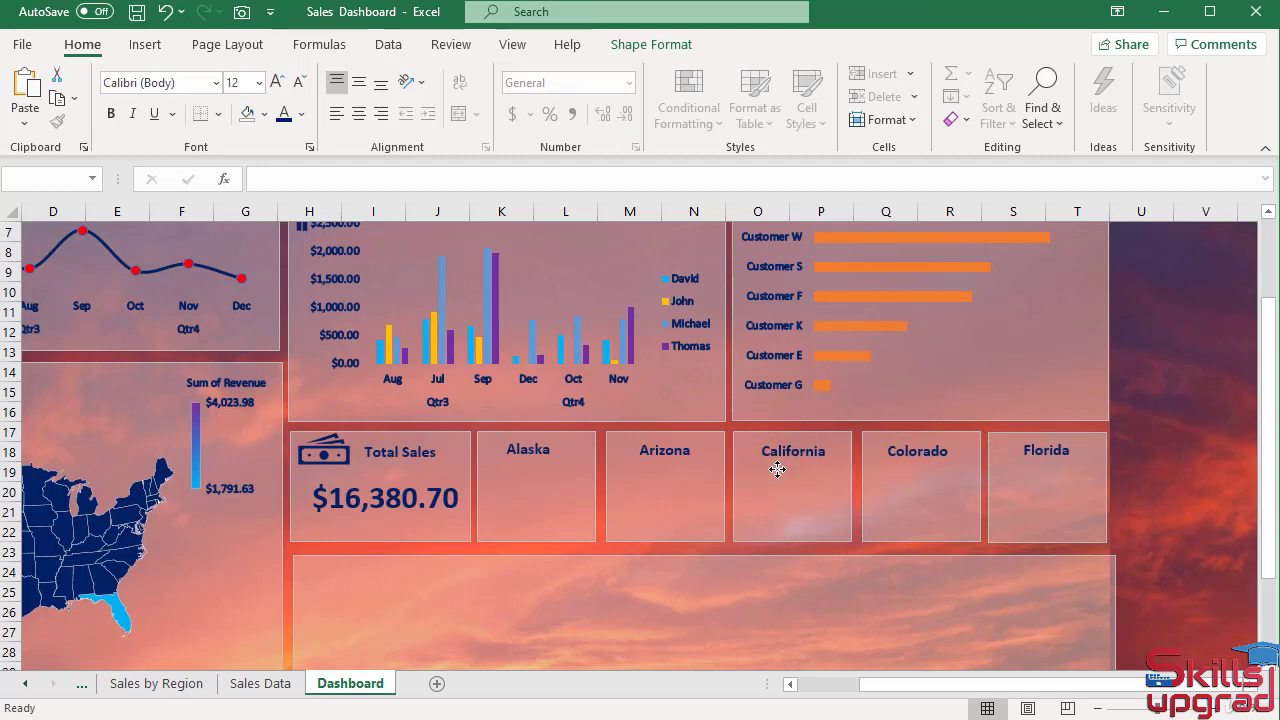
{"action": "left_click", "coordinate": [1141, 471]}
- Duplicate the Total Sales value box, place the copy in the Alaska card and narrow it to fit inside
{"action": "left_click", "coordinate": [419, 503]}
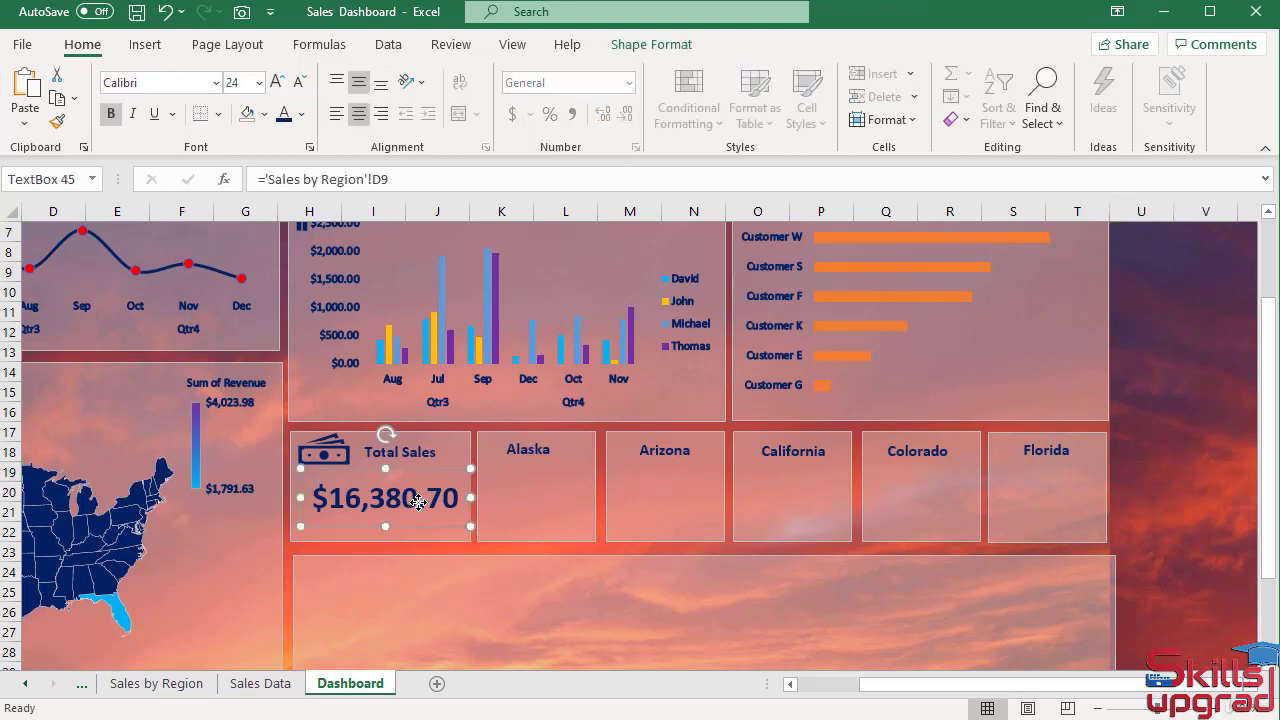
{"action": "key", "text": "ctrl+d"}
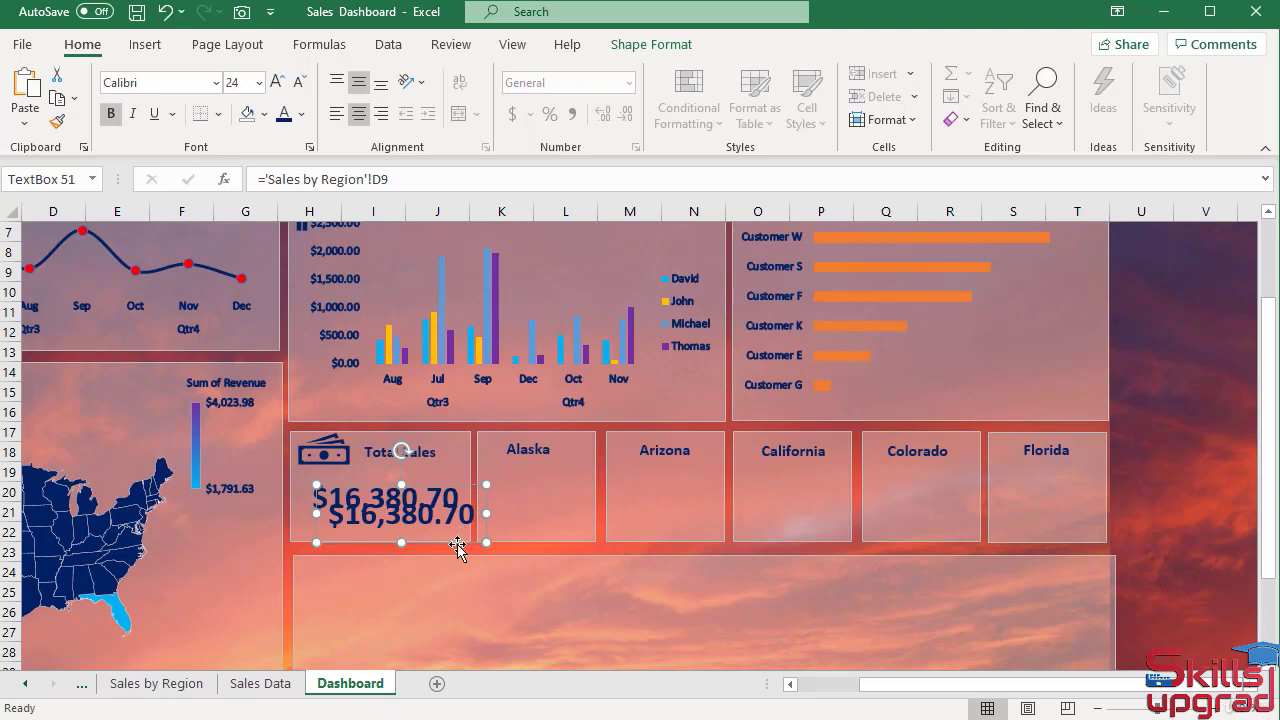
{"action": "left_click_drag", "start_coordinate": [464, 533], "coordinate": [596, 532]}
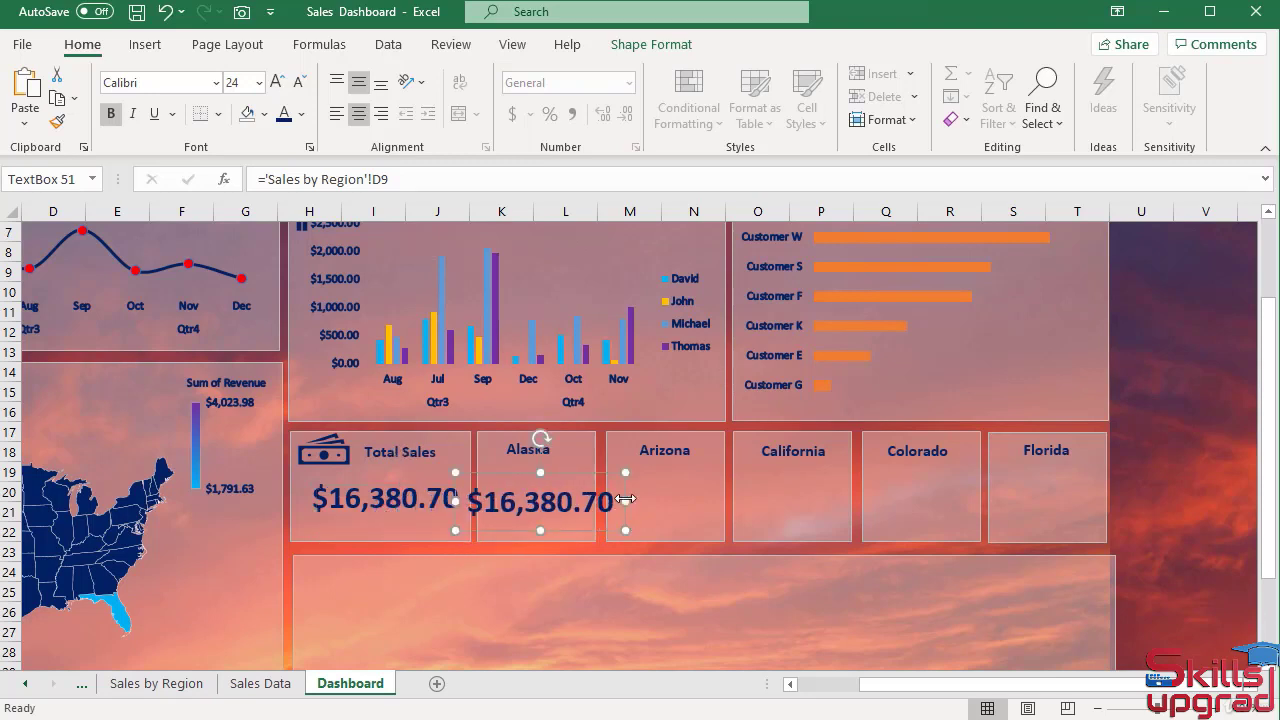
{"action": "left_click_drag", "start_coordinate": [625, 501], "coordinate": [581, 501]}
{"action": "left_click_drag", "start_coordinate": [457, 498], "coordinate": [494, 501]}
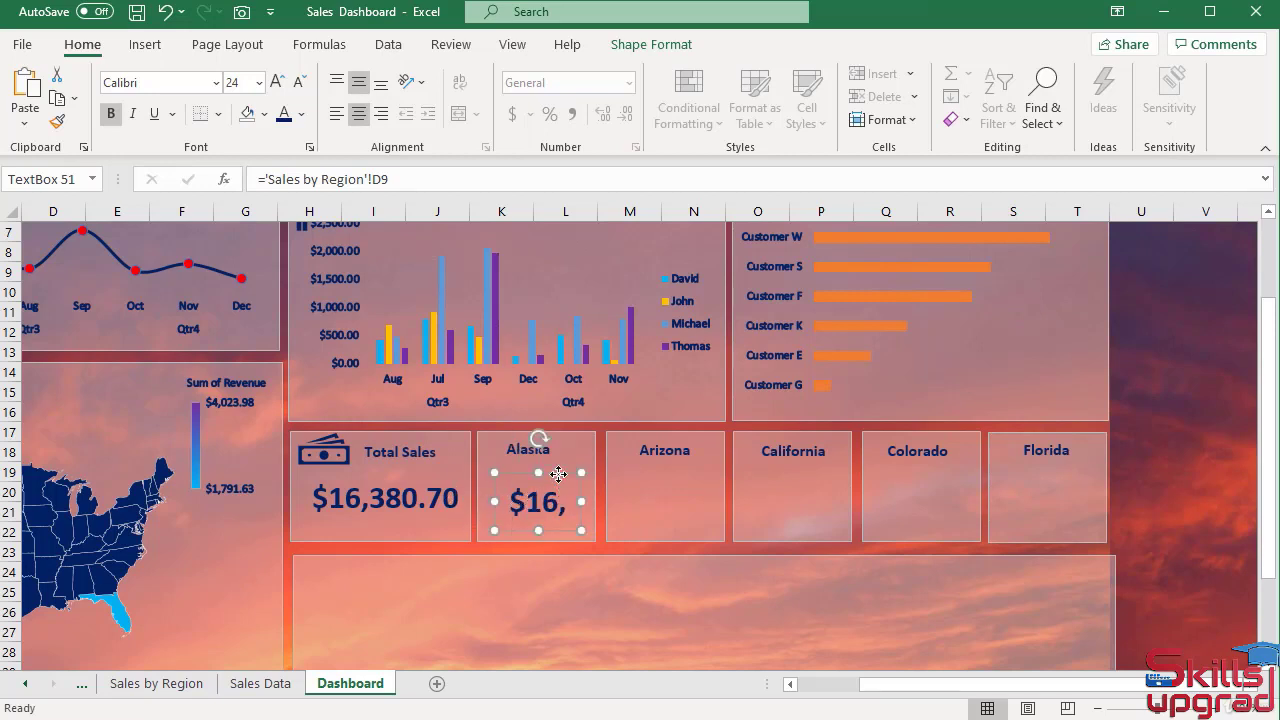
- Copy the Alaska value box into the Arizona card, and copy both boxes into the California and Colorado cards
{"action": "left_click_drag", "start_coordinate": [558, 474], "coordinate": [692, 474]}
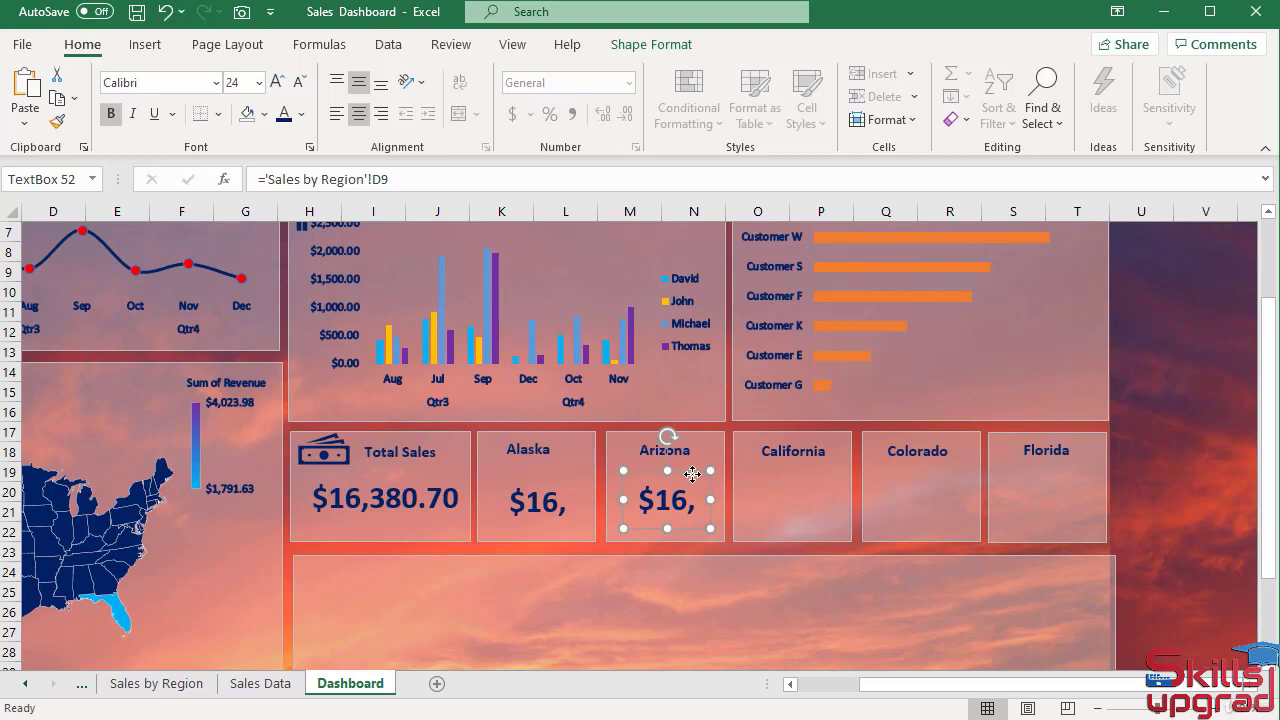
{"action": "left_click", "coordinate": [552, 510], "text": "shift"}
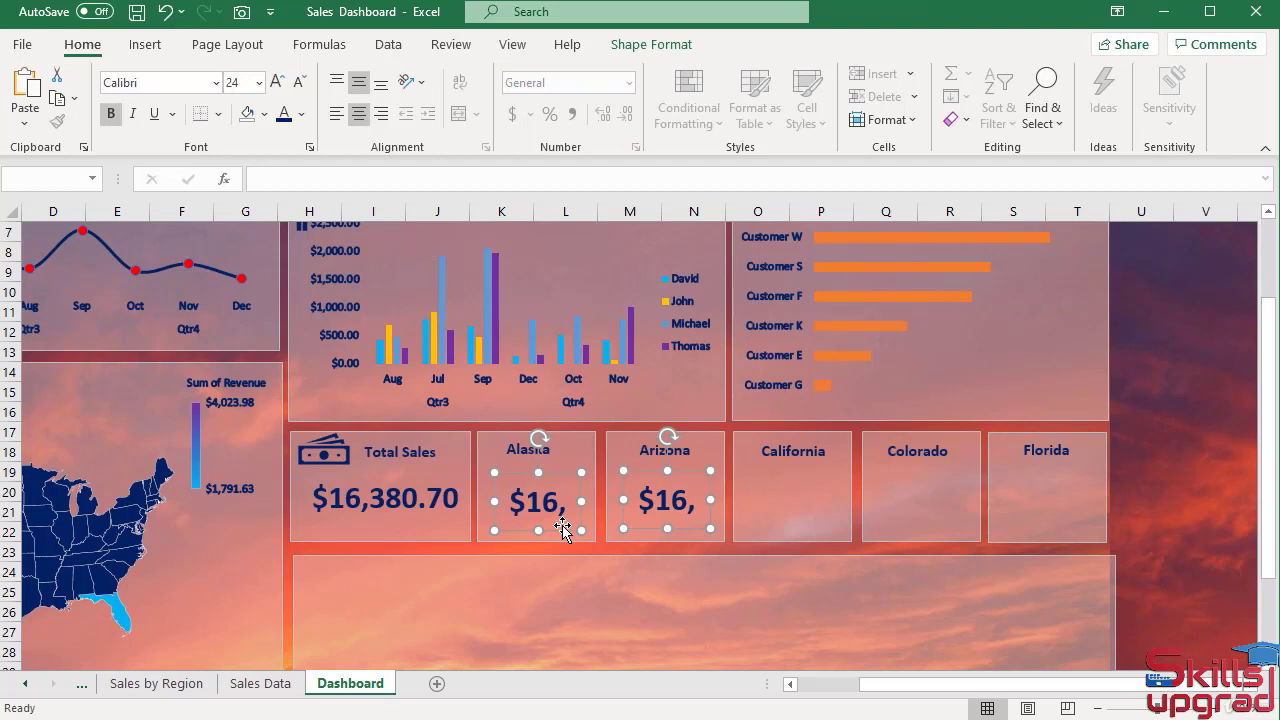
{"action": "left_click_drag", "start_coordinate": [562, 530], "coordinate": [811, 536]}
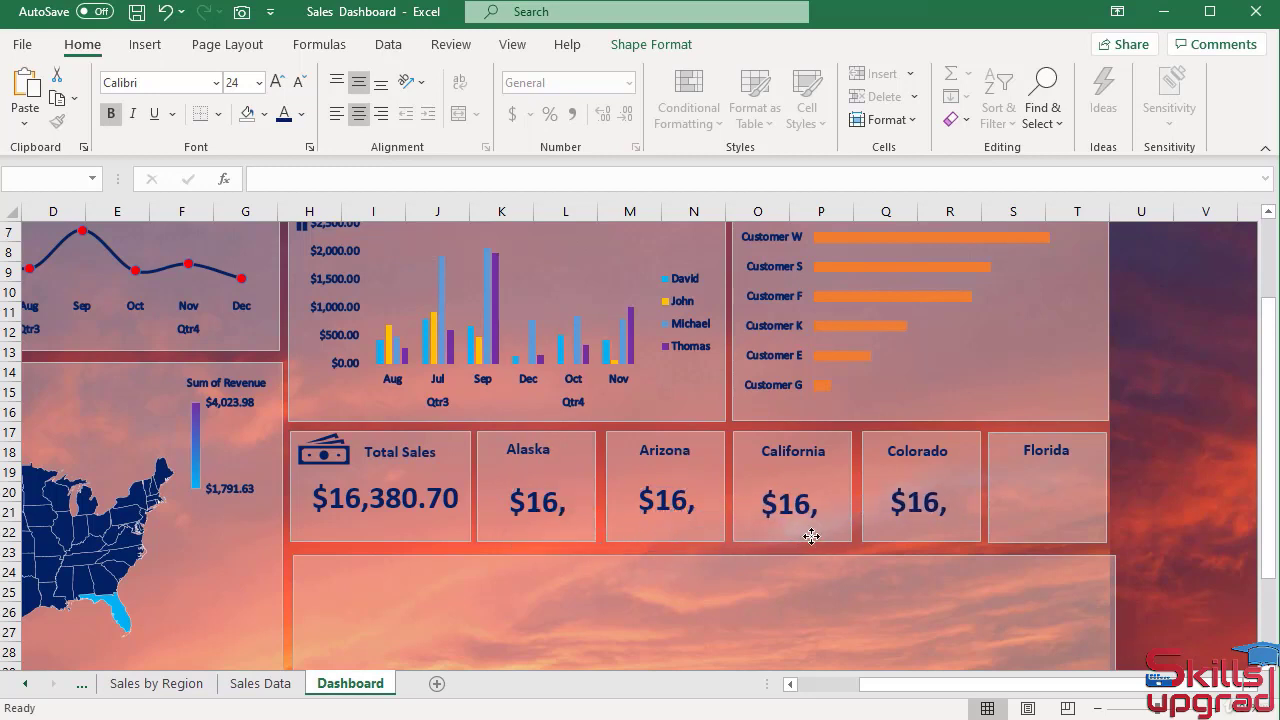
{"action": "left_click", "coordinate": [1142, 534]}
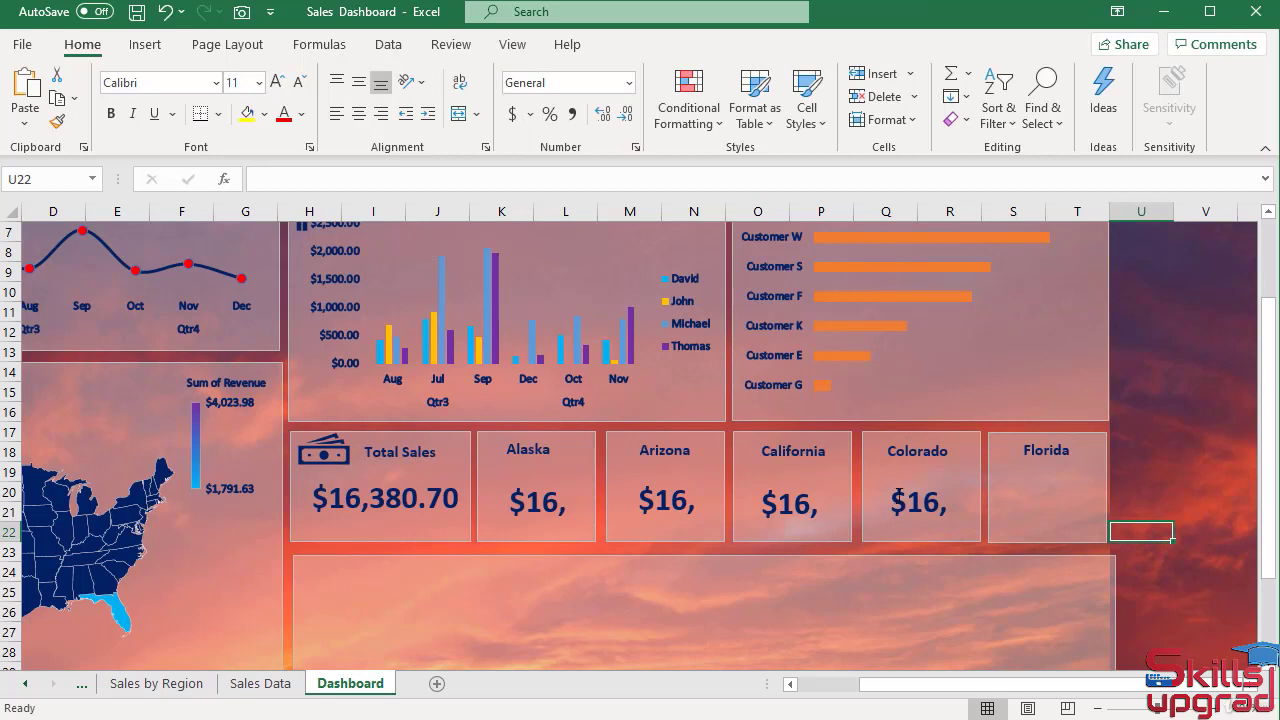
- Duplicate the Colorado card's value box for the Florida card
{"action": "left_click", "coordinate": [897, 497]}
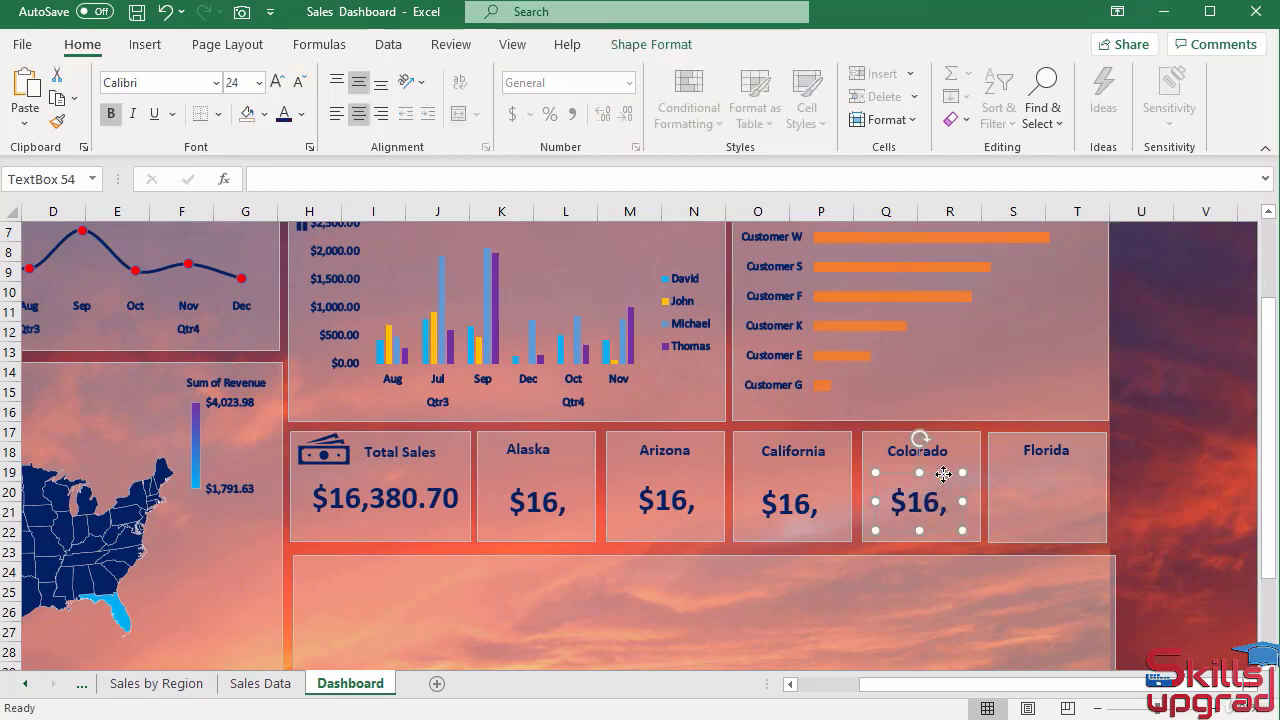
{"action": "key", "text": "ctrl+d"}
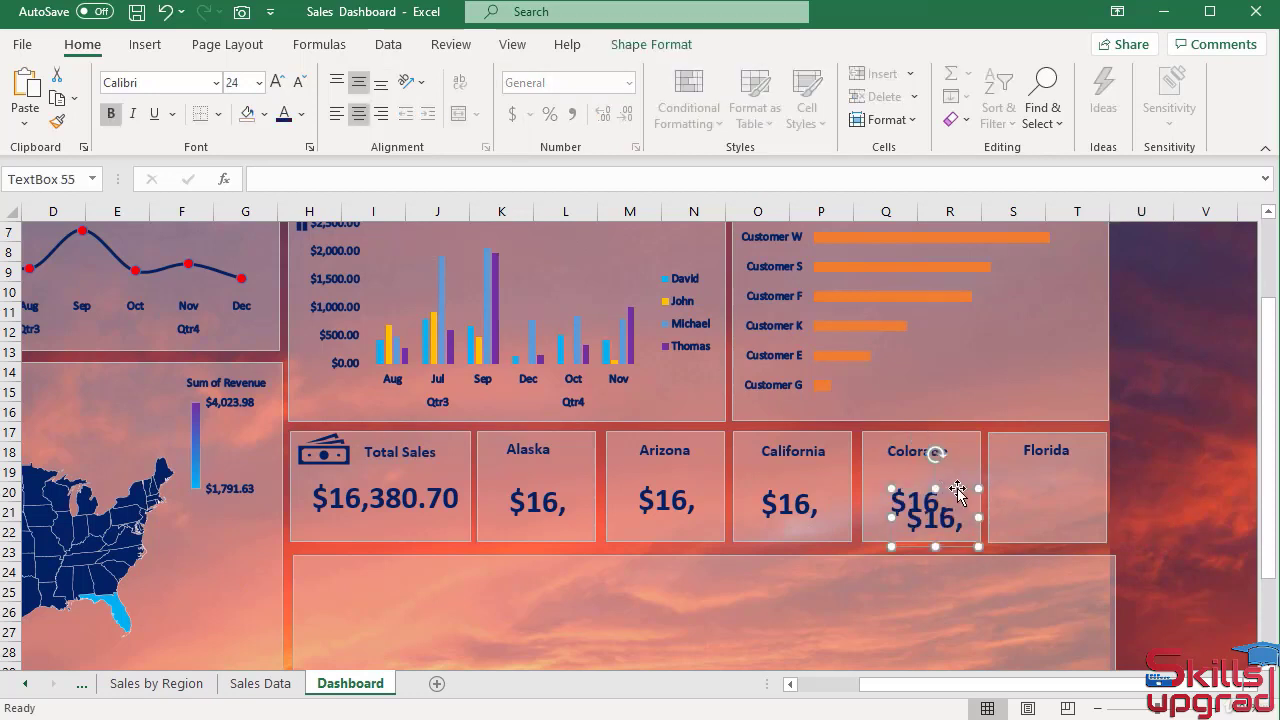